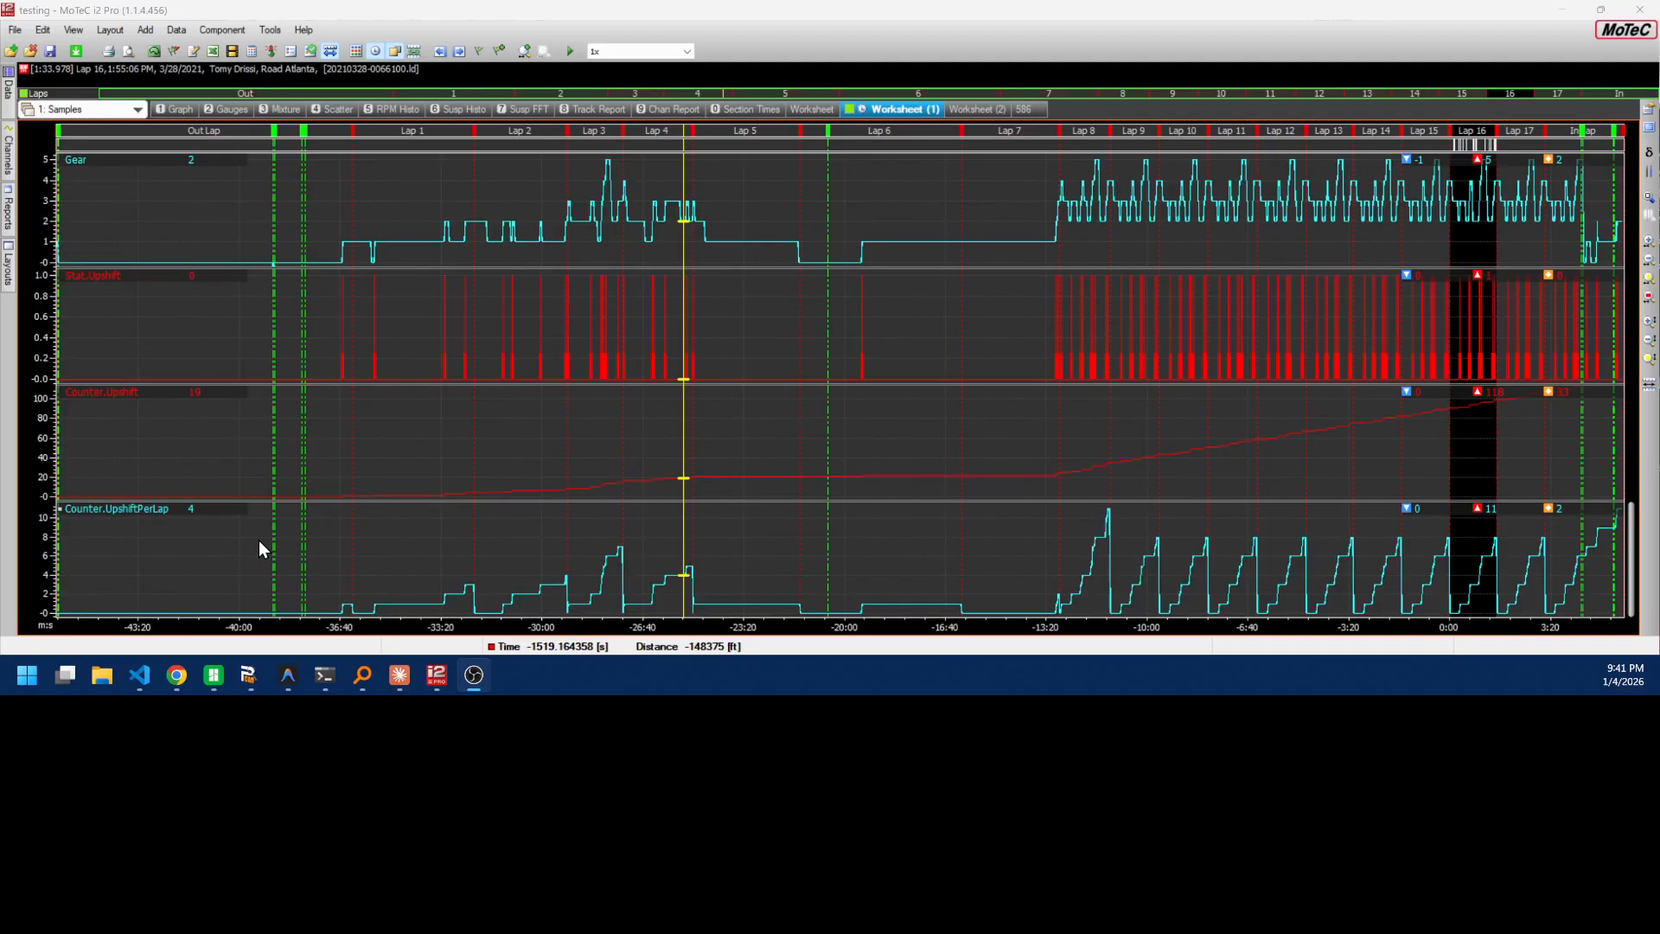
Open the maths manager and show the math channels stored with the 3/28/2021 log file
click(202, 424)
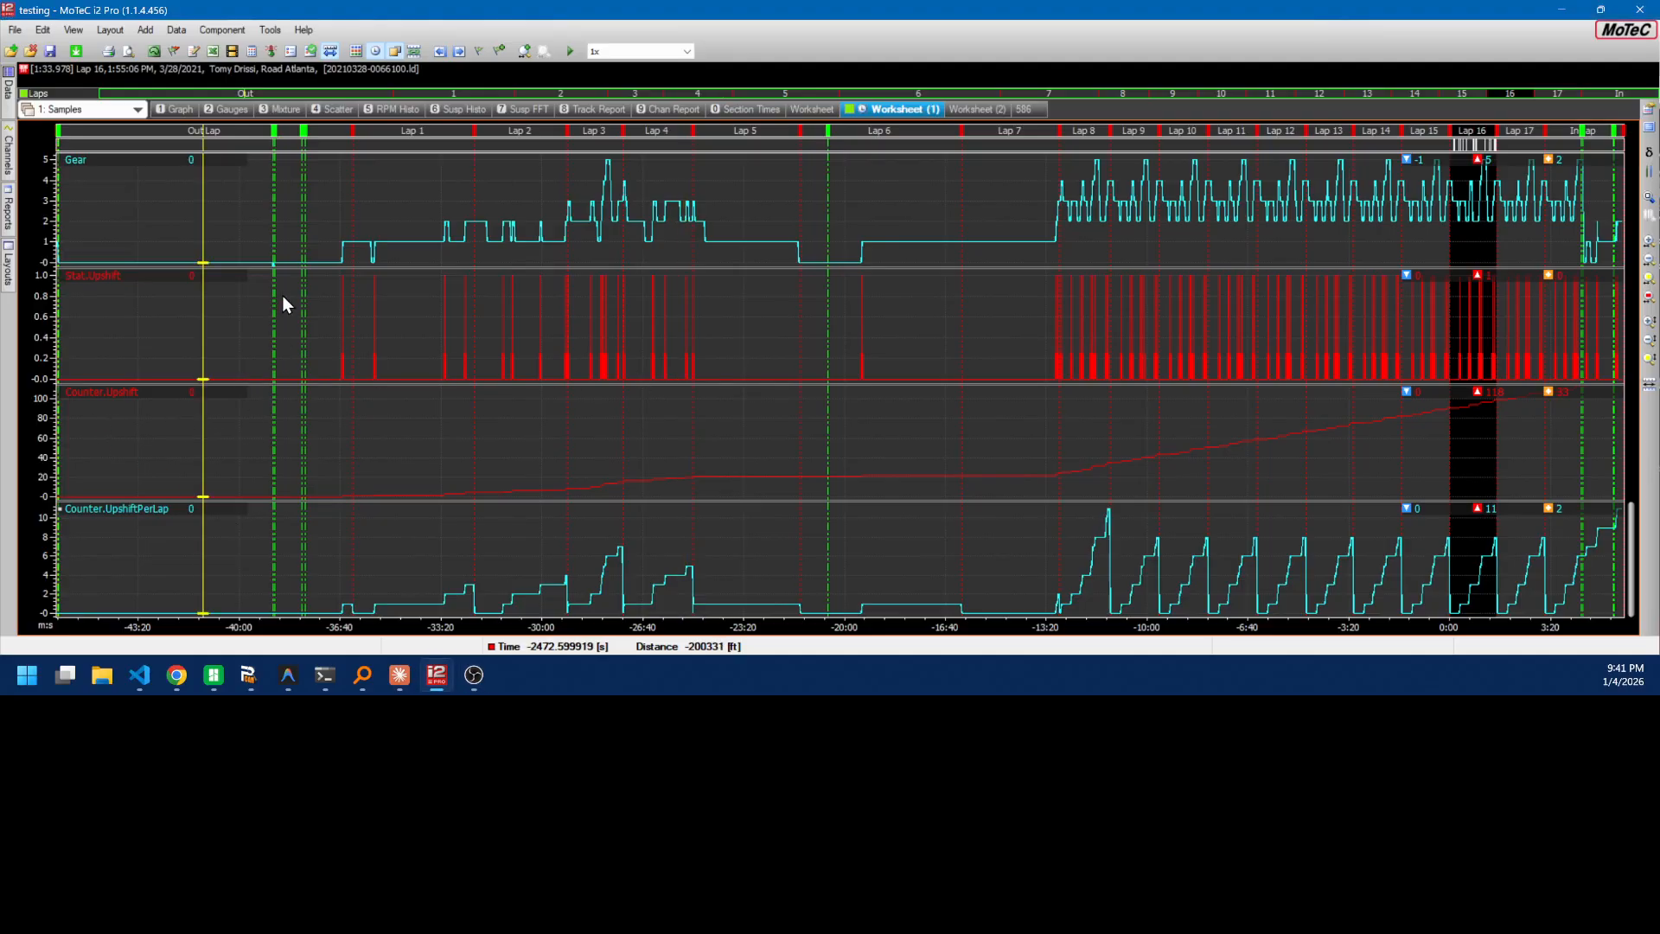
drag(327, 329, 227, 378)
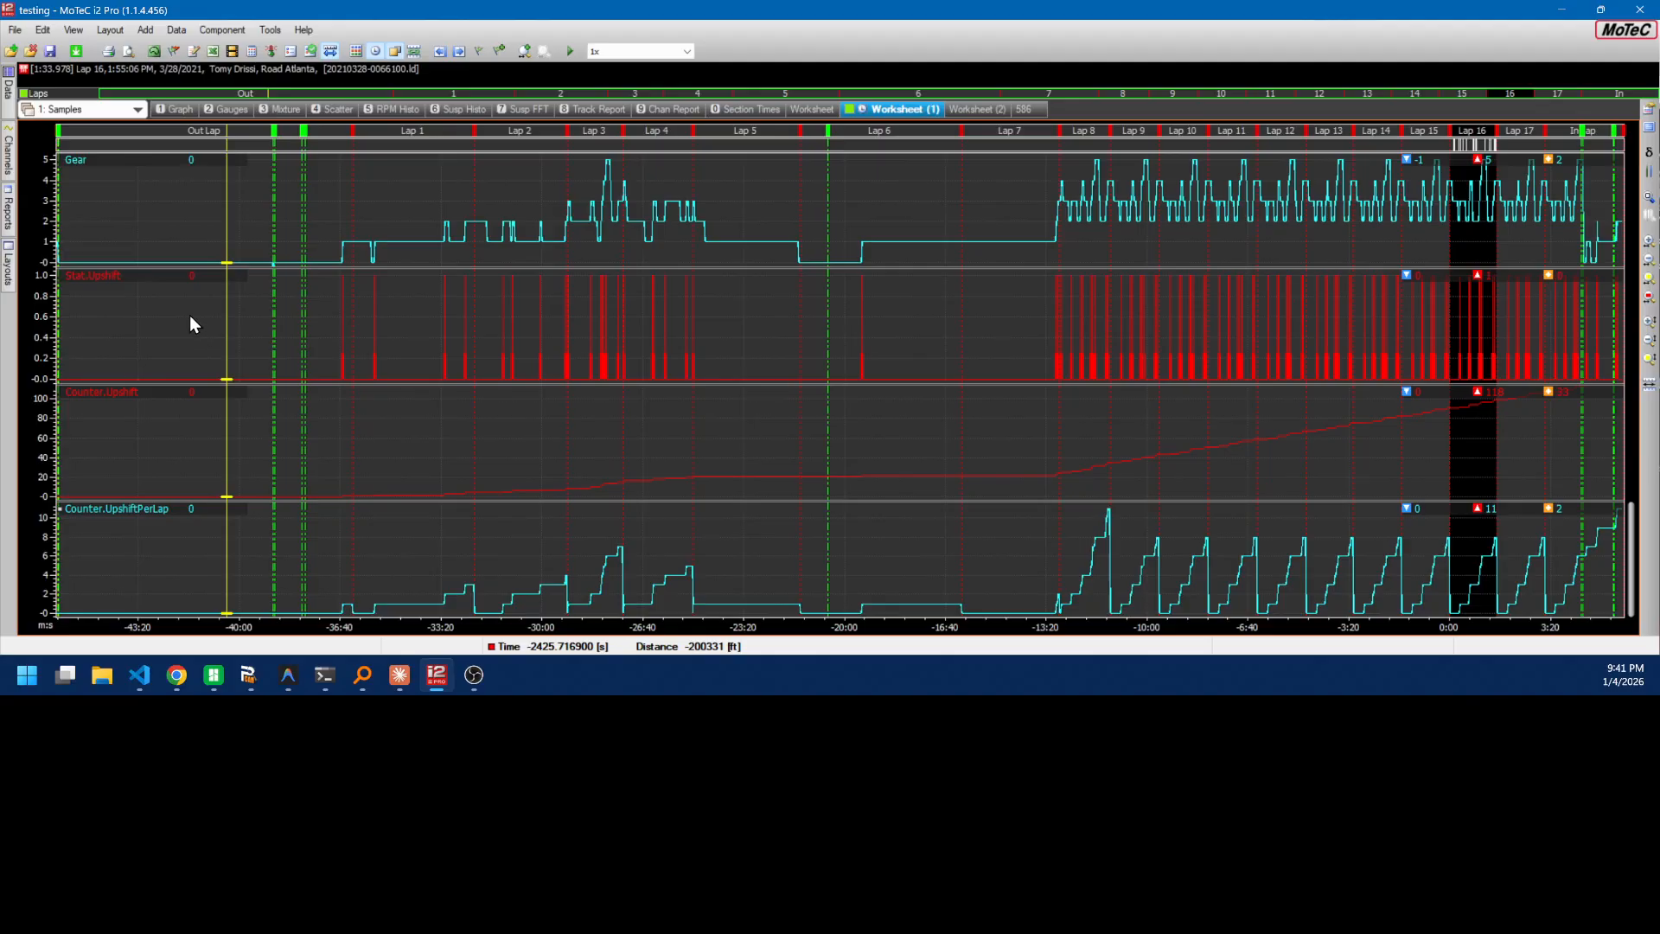
key(ctrl+m)
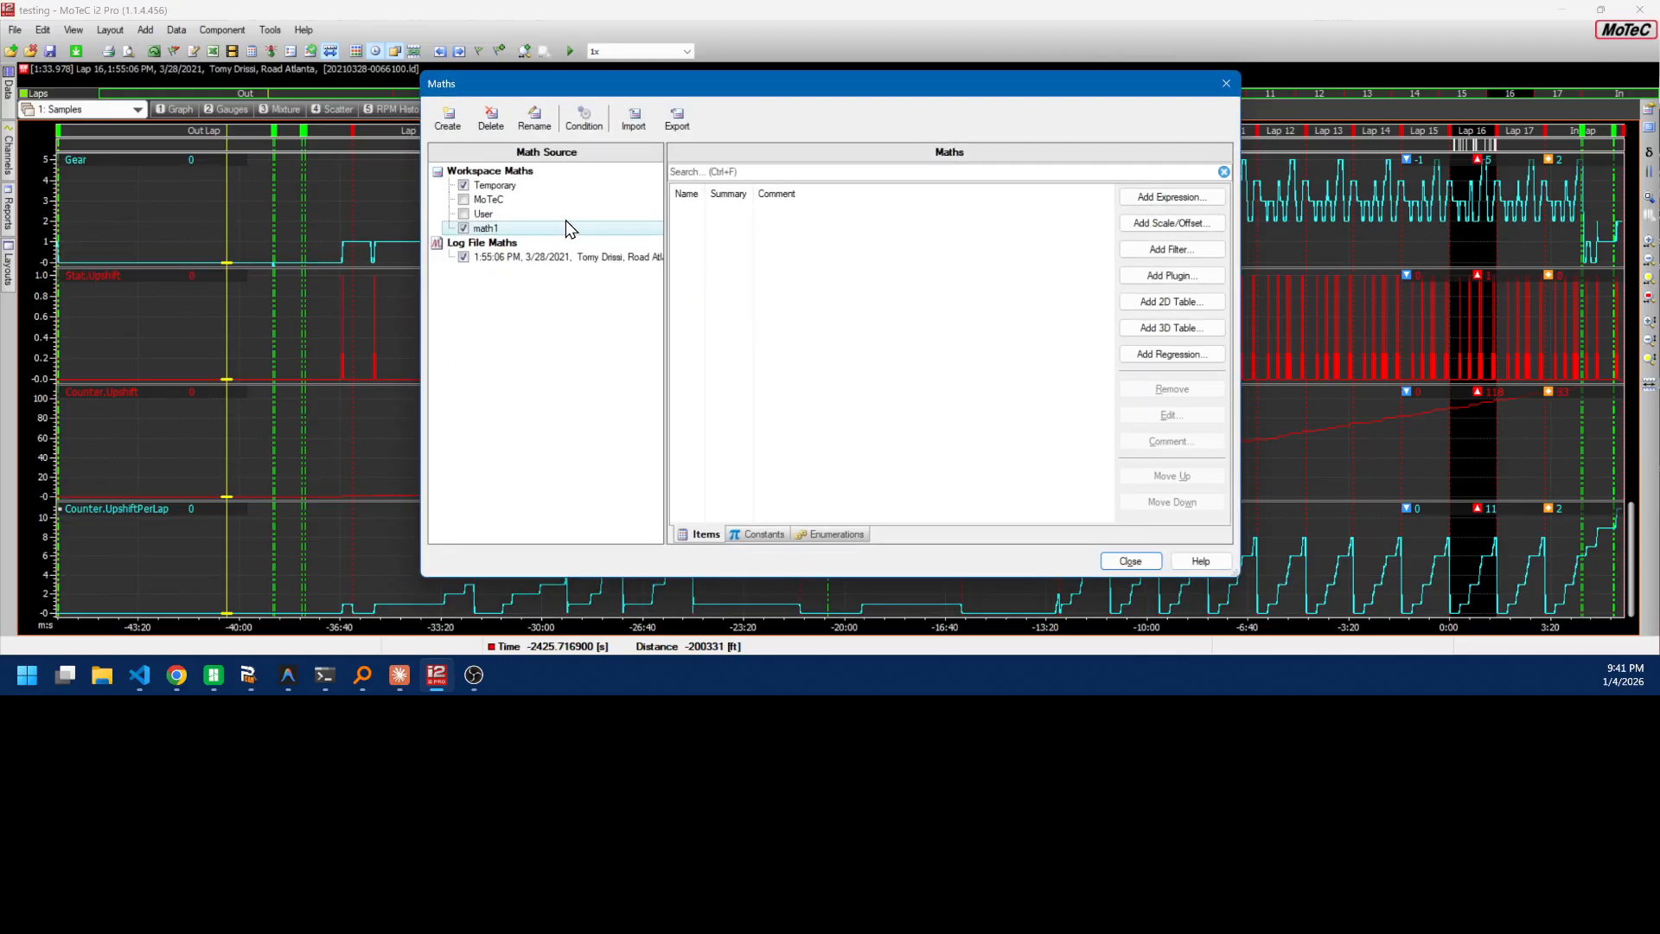
click(562, 257)
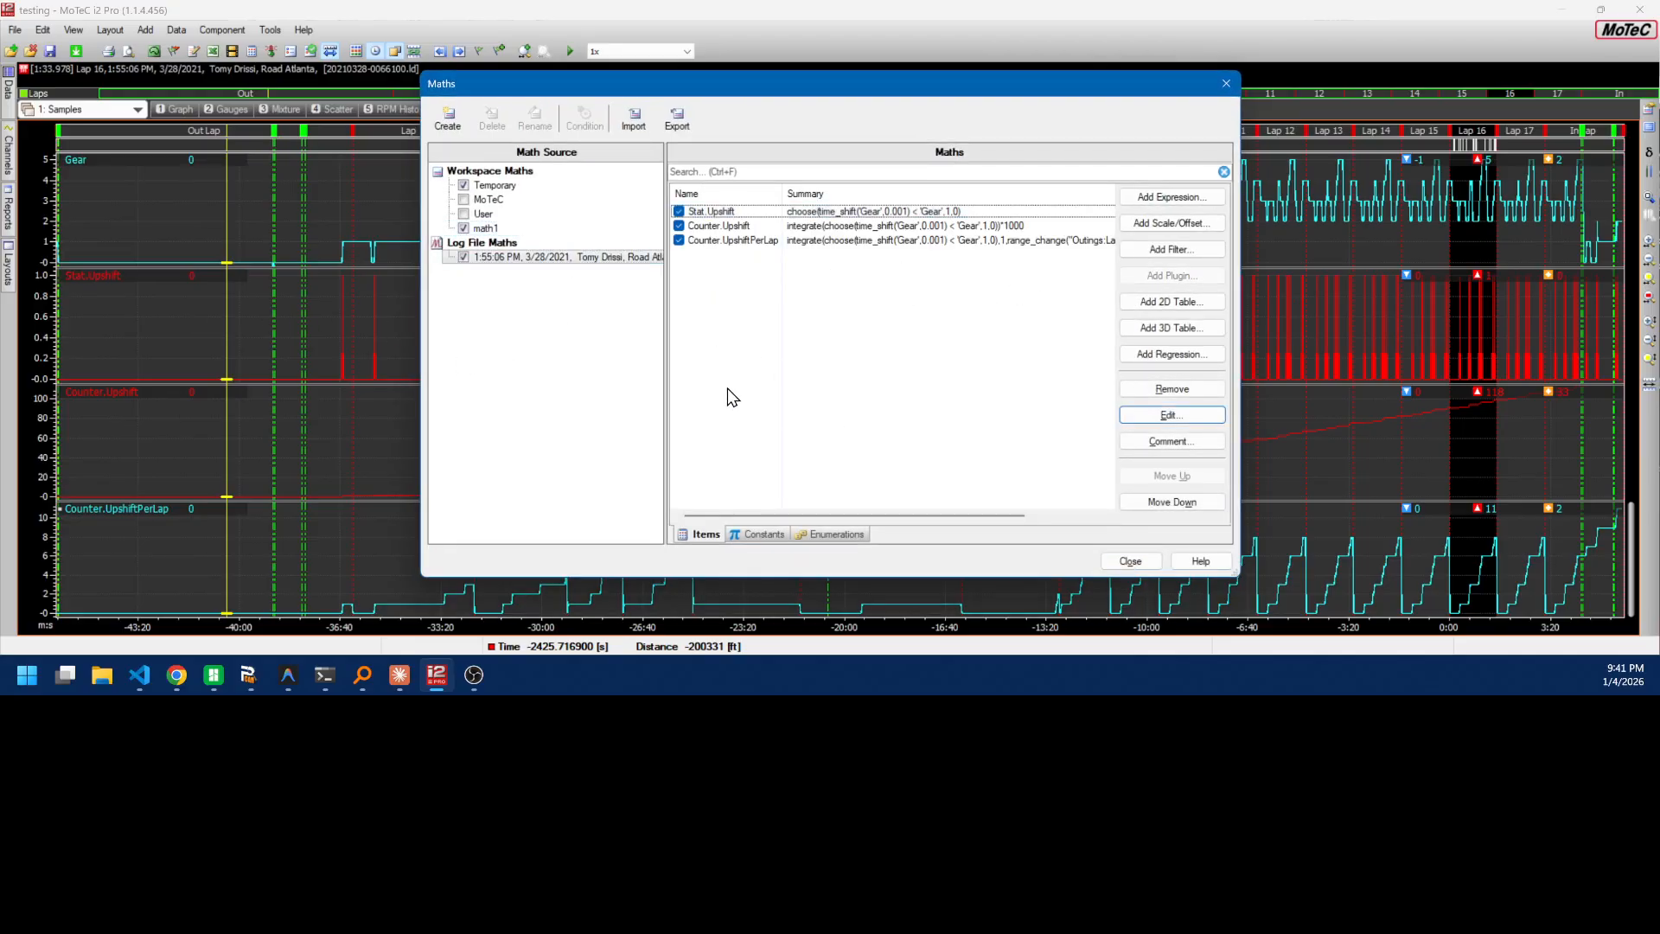
Start a new math expression for the log file and insert the to_double function to view its help
click(1171, 197)
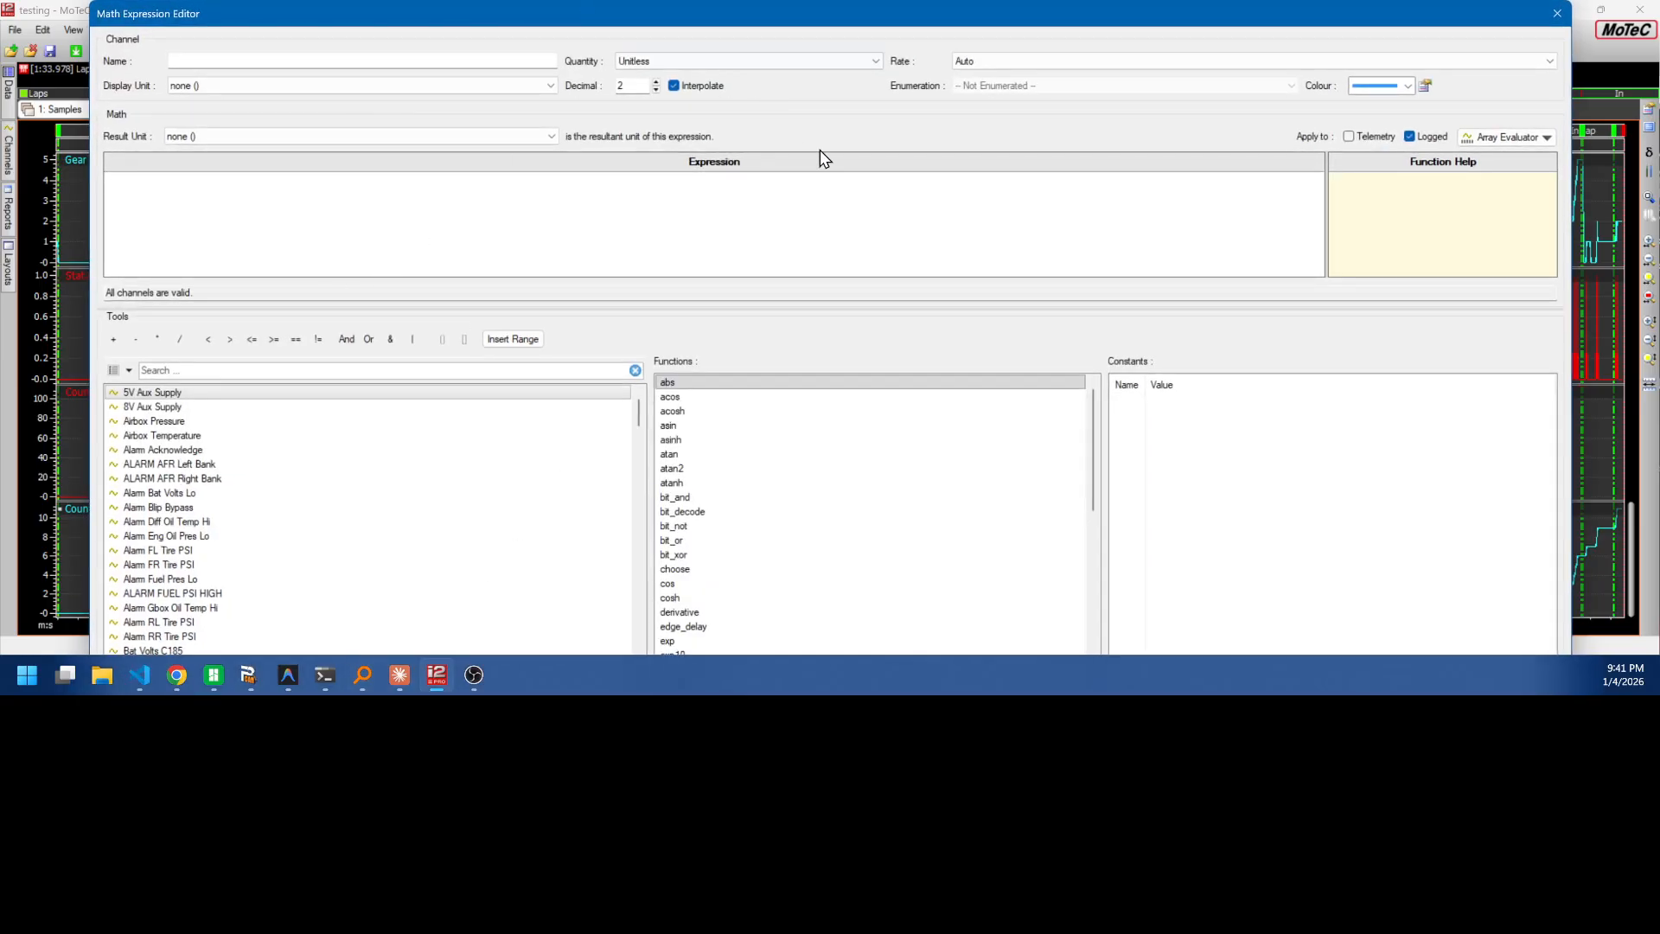
drag(1539, 3, 1523, 274)
drag(1207, 282, 1189, 56)
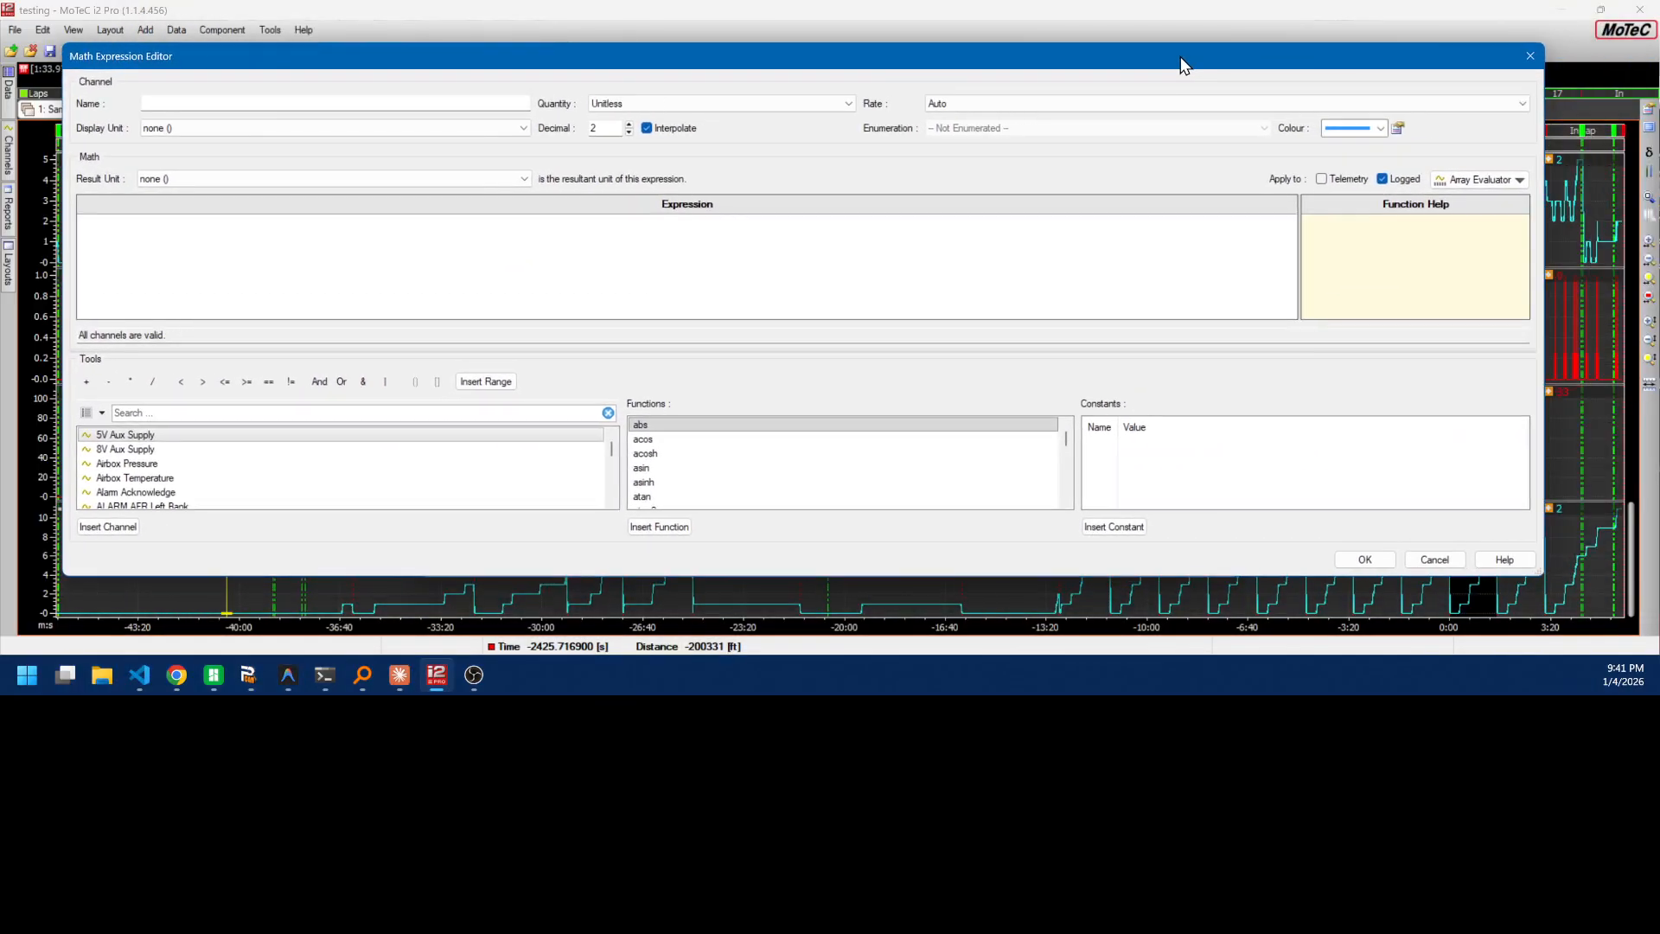
scroll(786, 435, down, 8)
scroll(782, 445, down, 5)
click(275, 221)
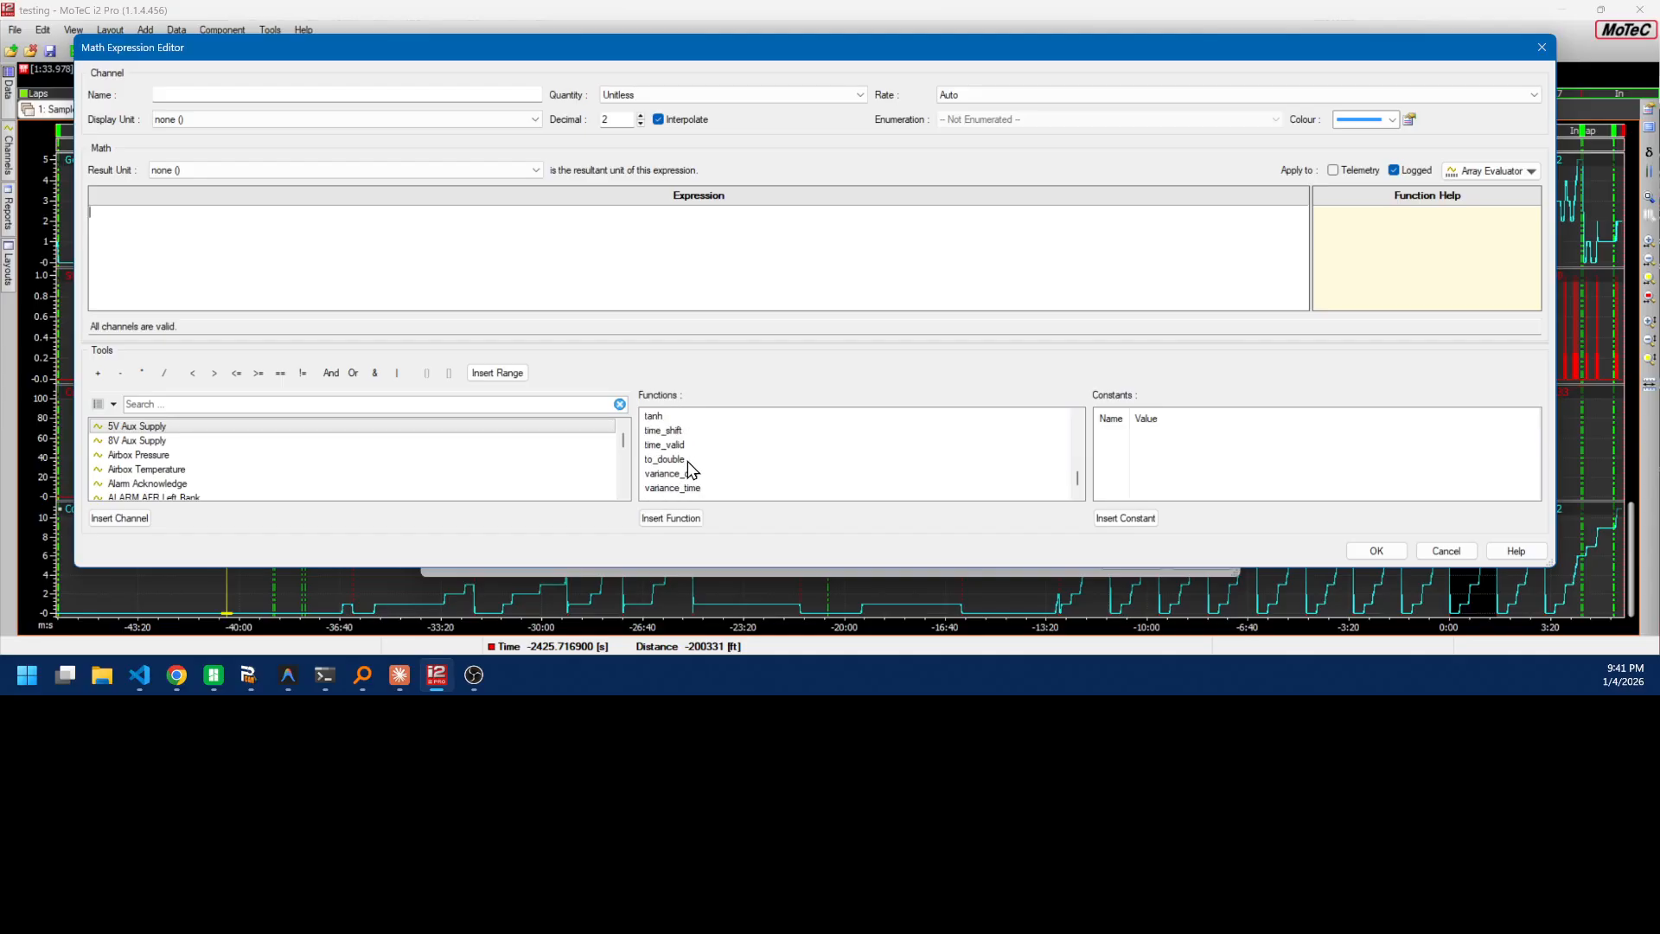
click(688, 459)
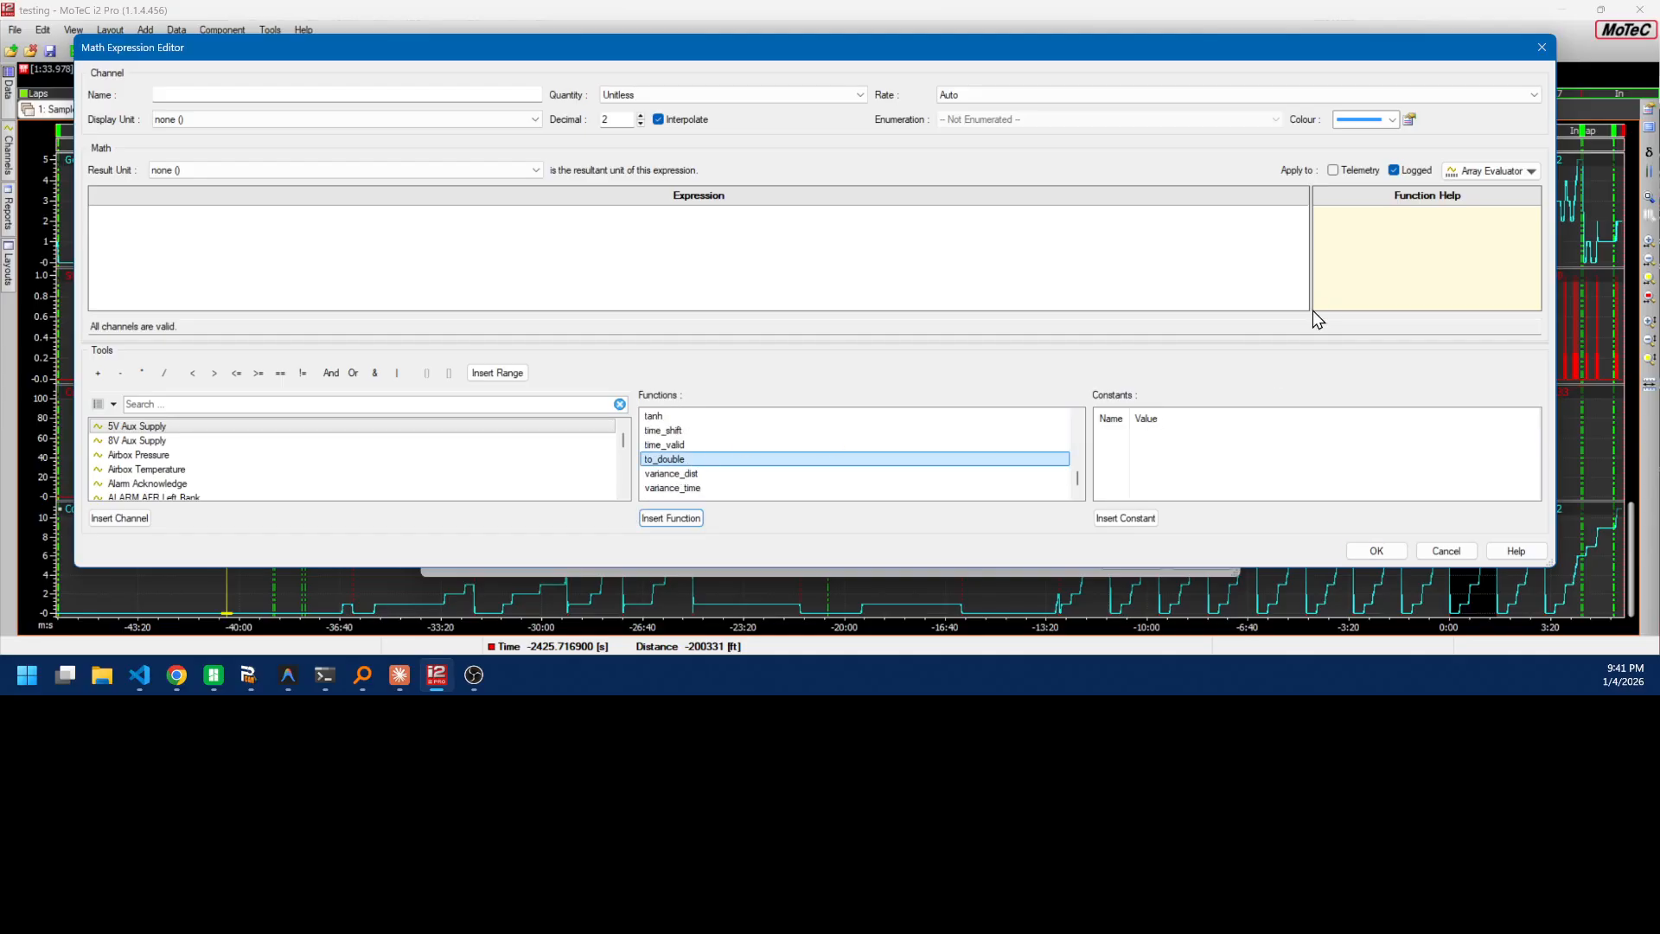
double_click(655, 458)
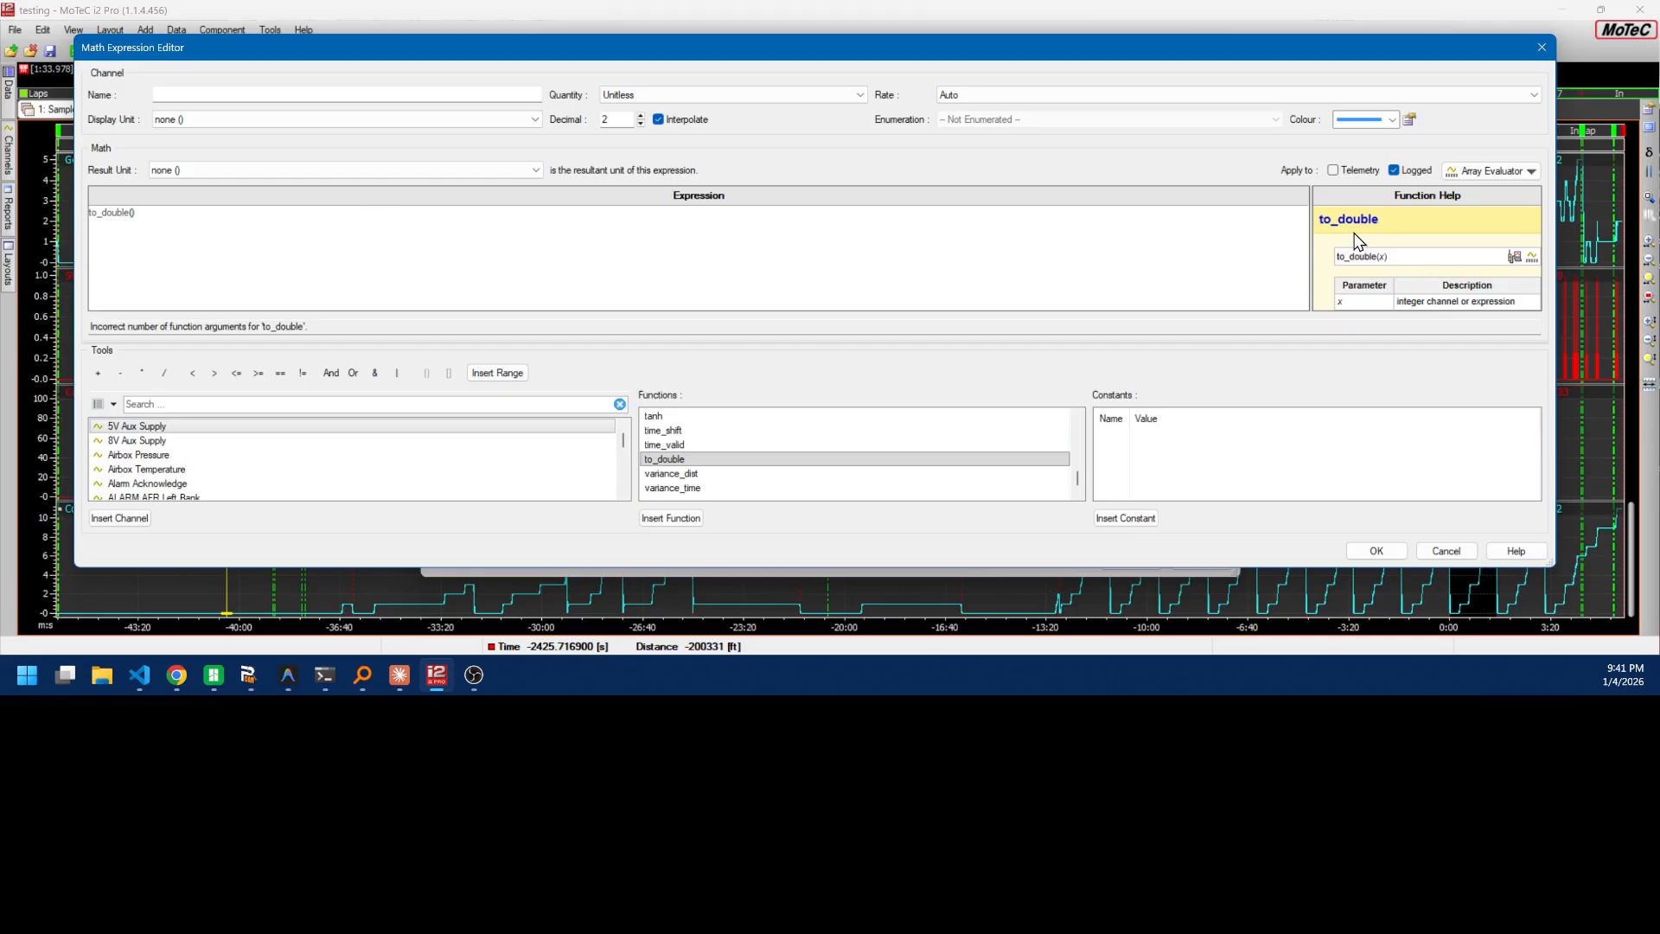
Enlarge the expression editor window and its expression and function help areas
drag(1312, 251, 1200, 257)
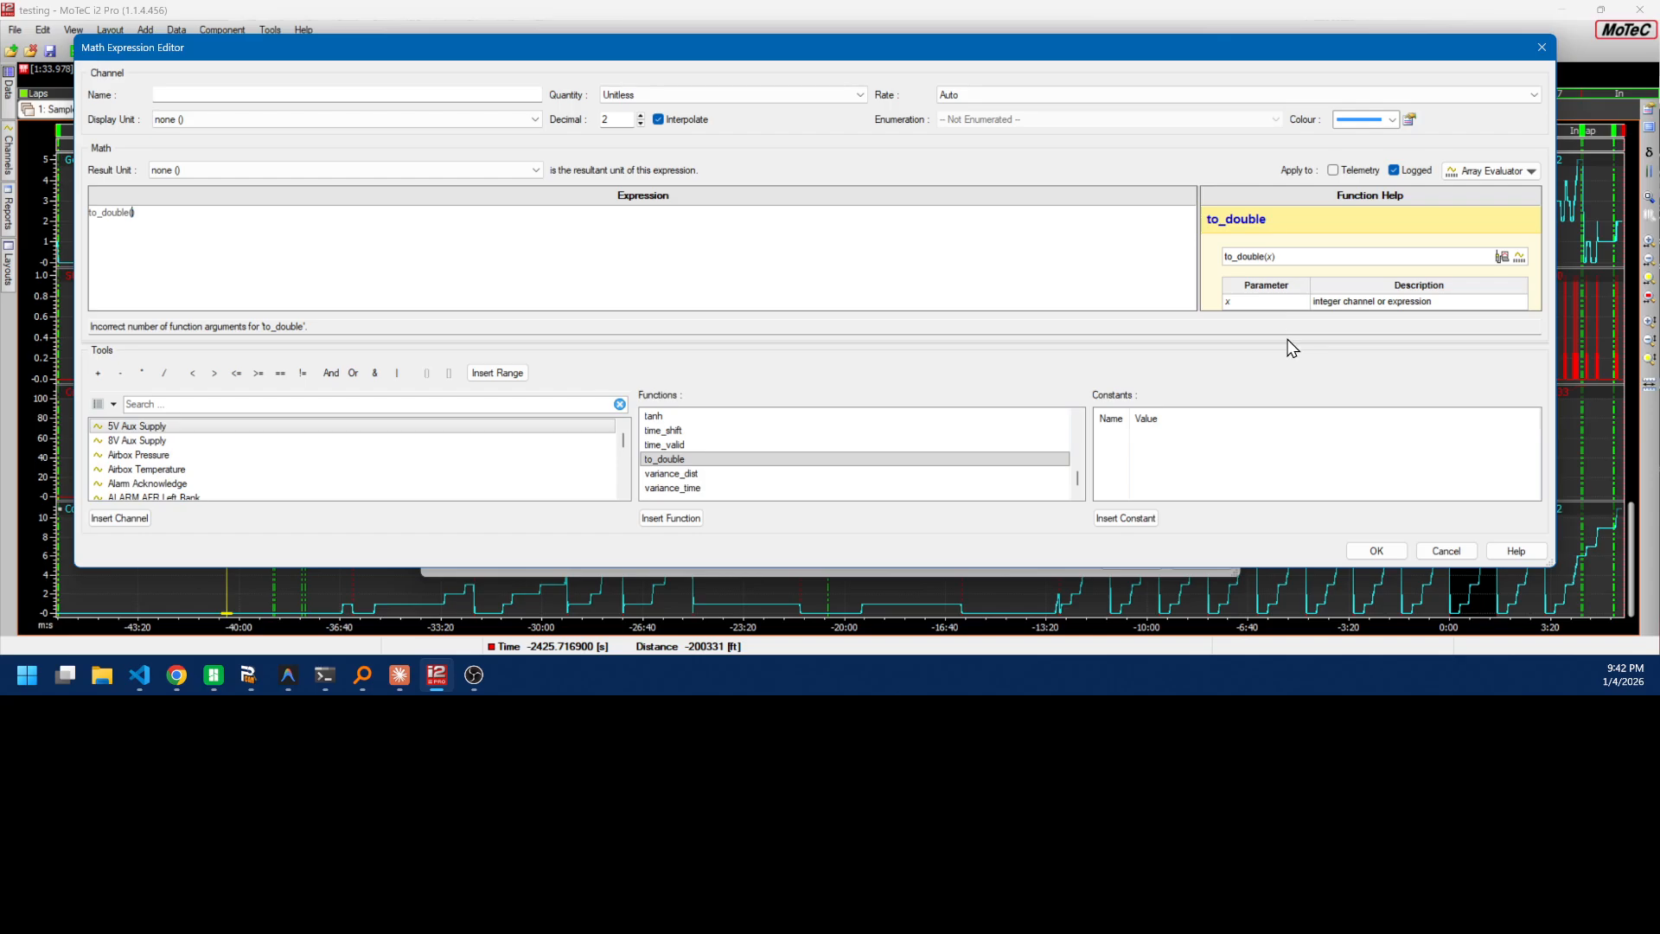
drag(1289, 342, 1276, 474)
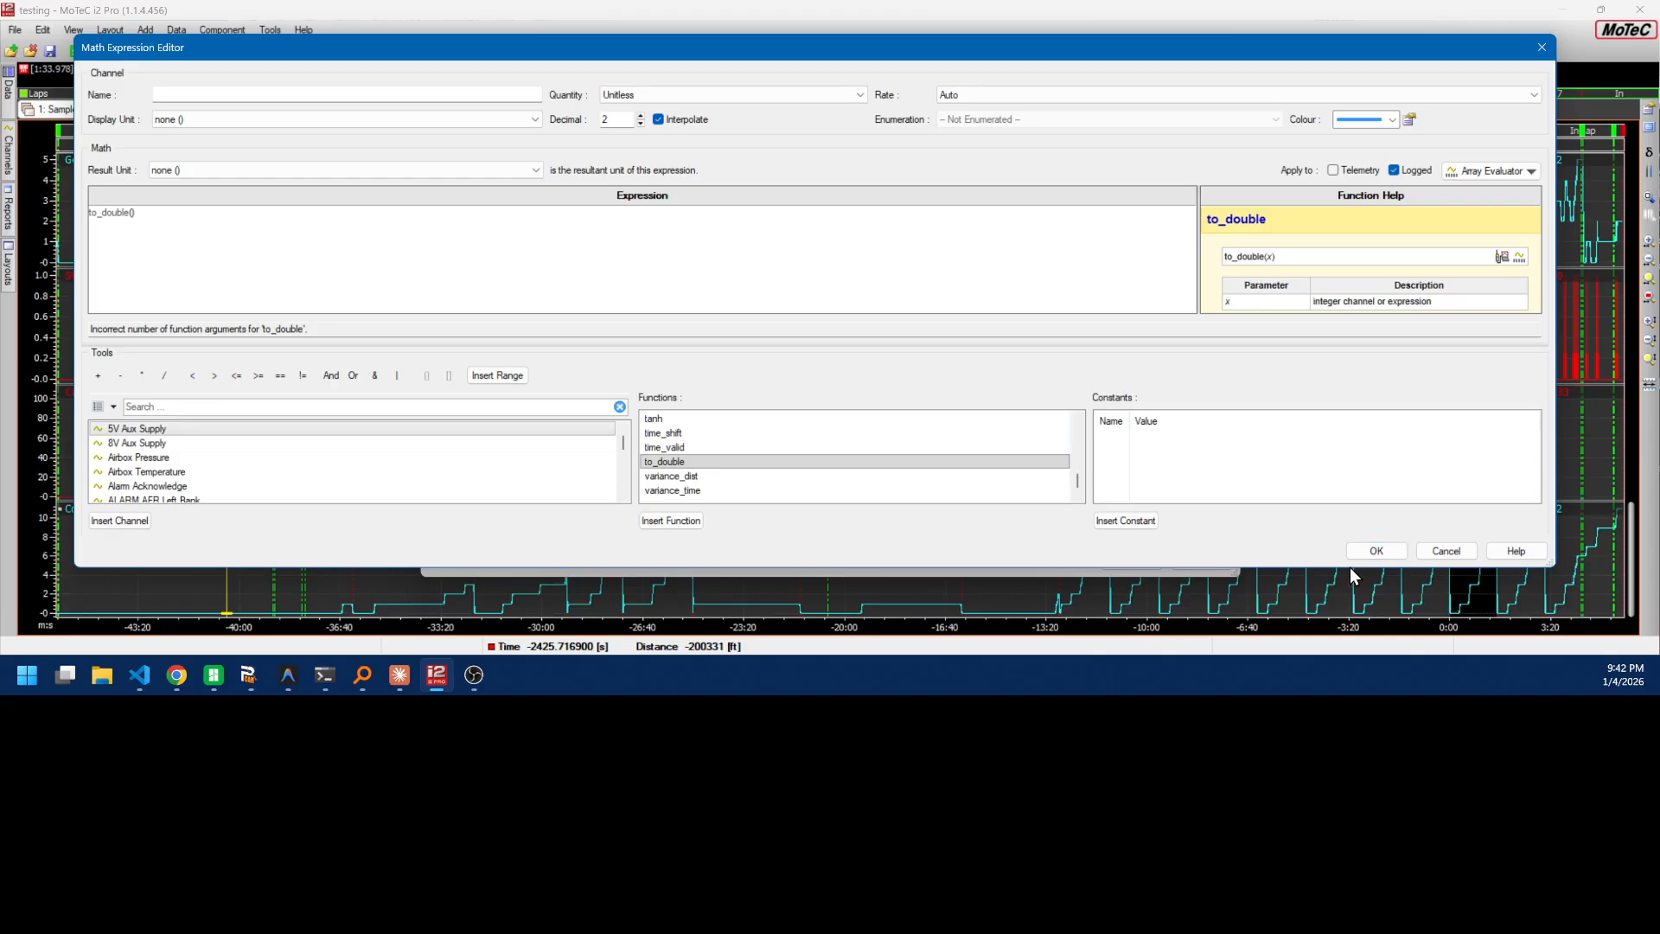
drag(1351, 567, 1349, 677)
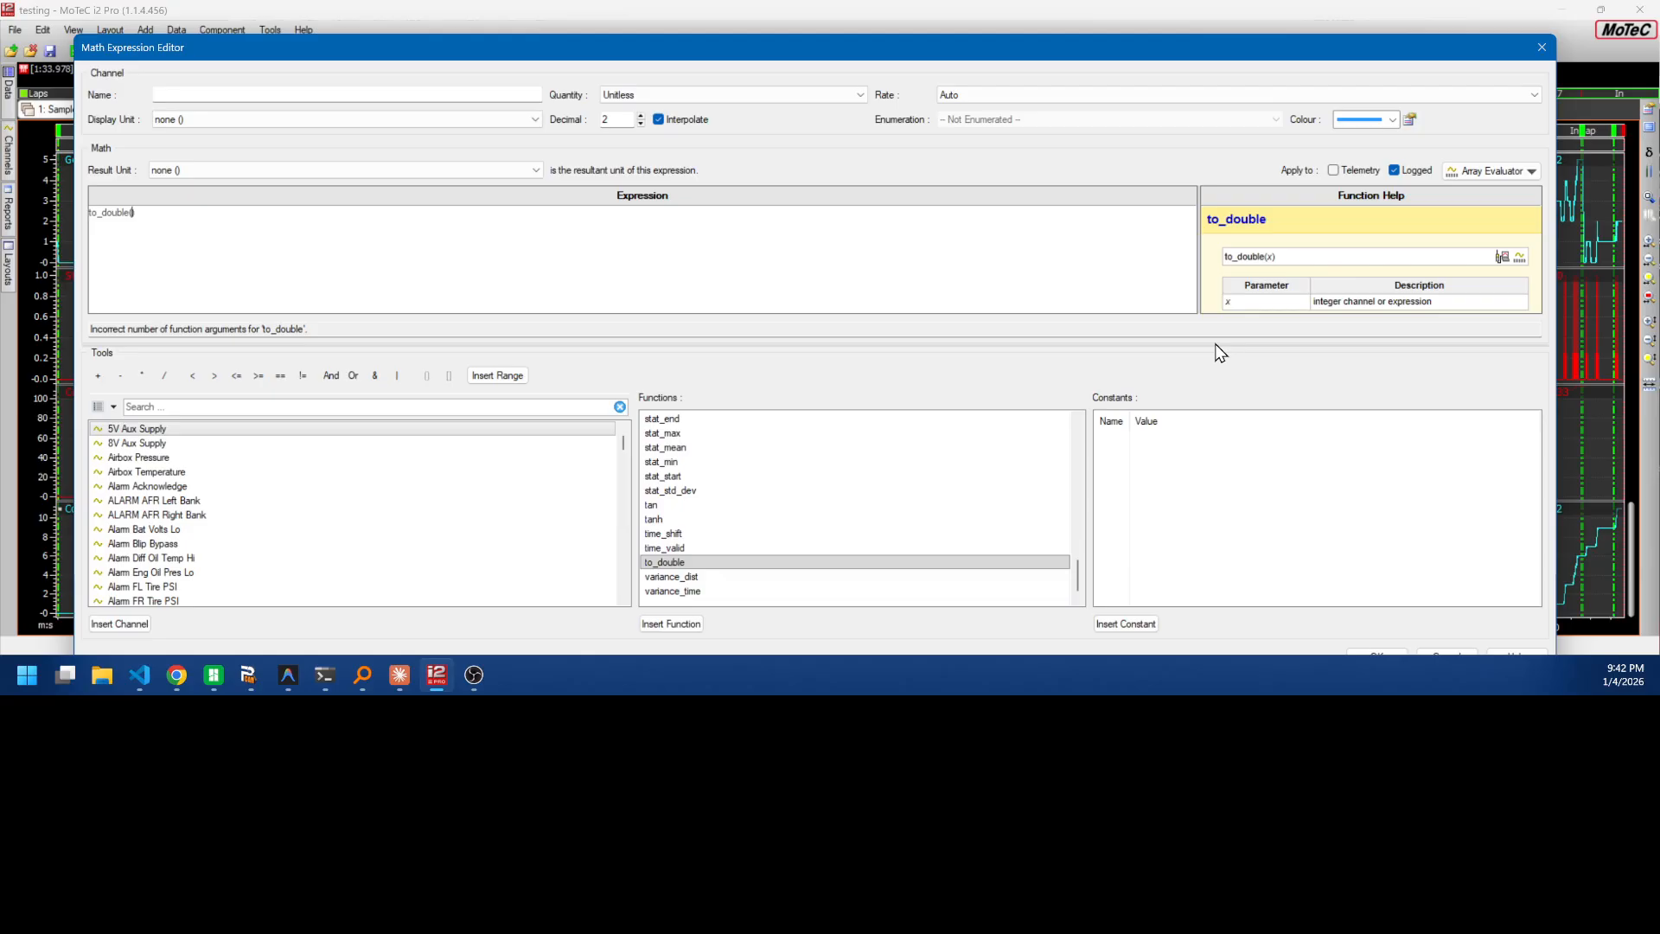
drag(1215, 341, 1214, 505)
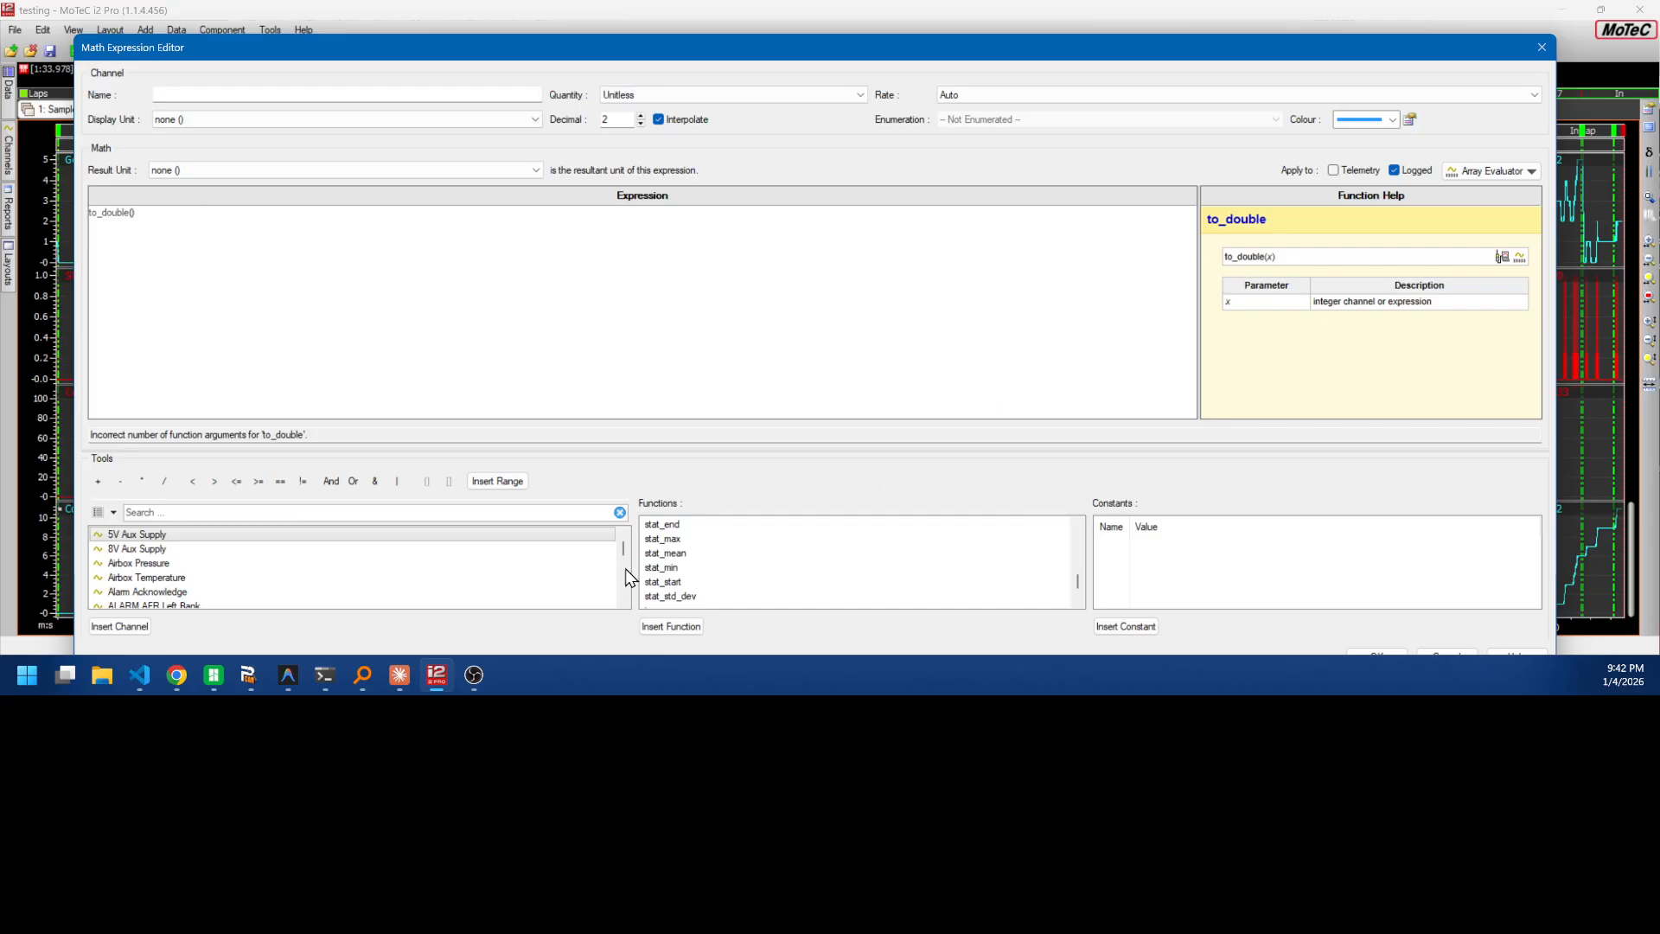
Replace to_double with the choose function to view its help, and clear the expression
click(663, 557)
click(257, 240)
key(ctrl+a)
key(Delete)
scroll(673, 558, up, 2)
scroll(672, 562, up, 10)
scroll(708, 558, up, 3)
double_click(689, 526)
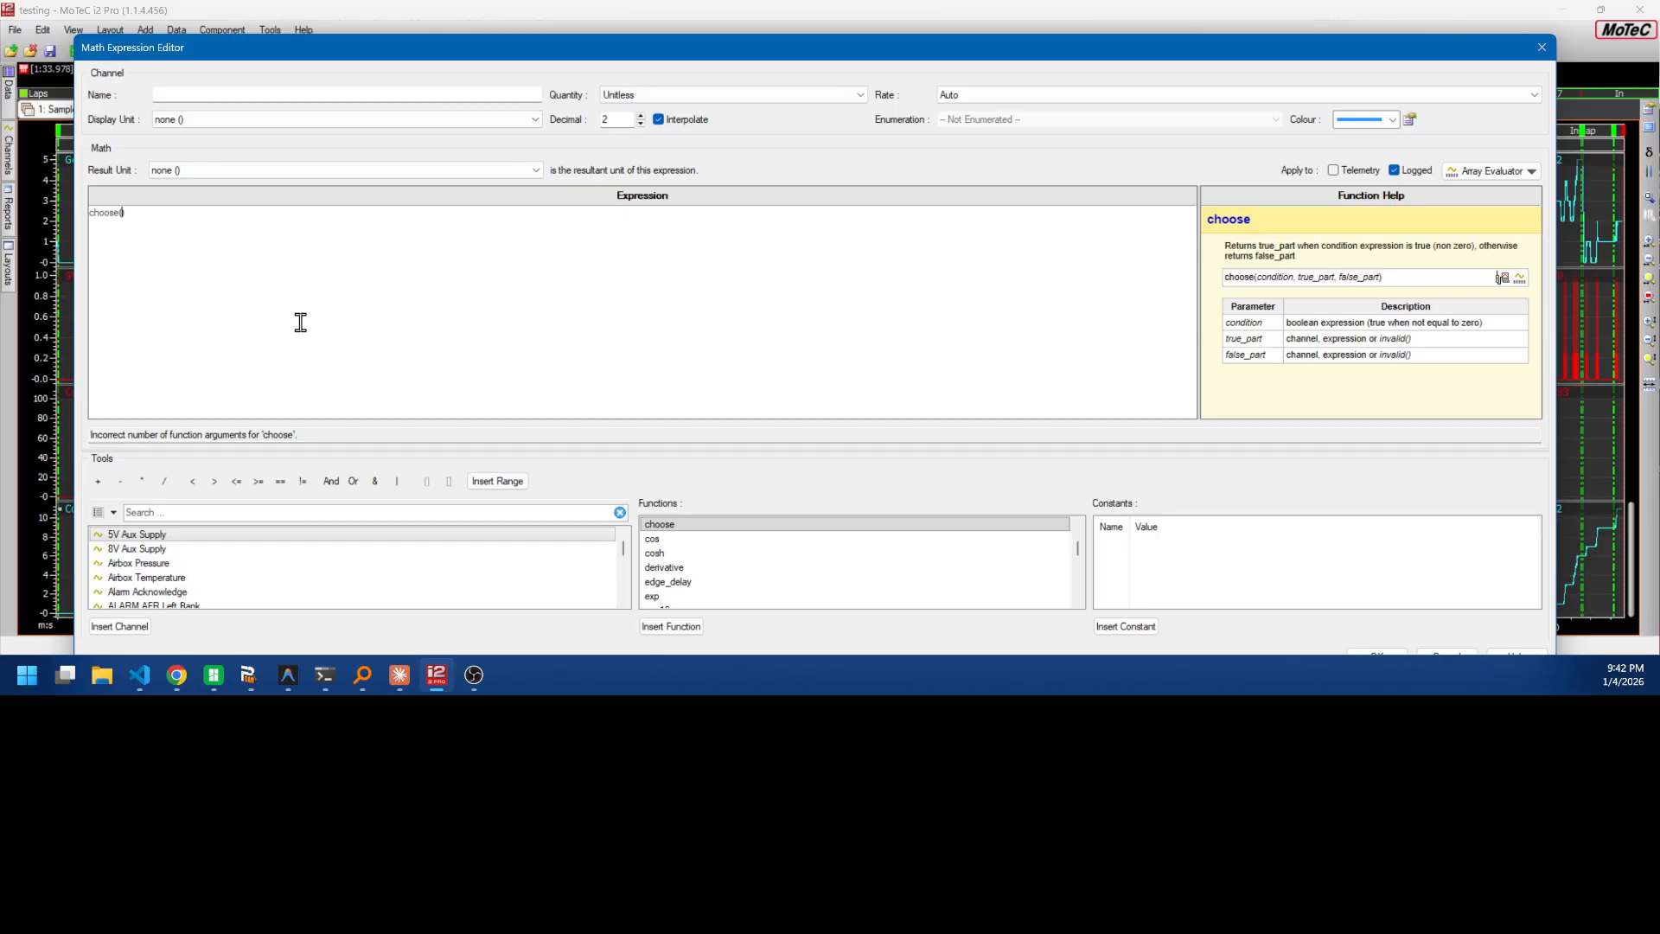
key(ctrl+a)
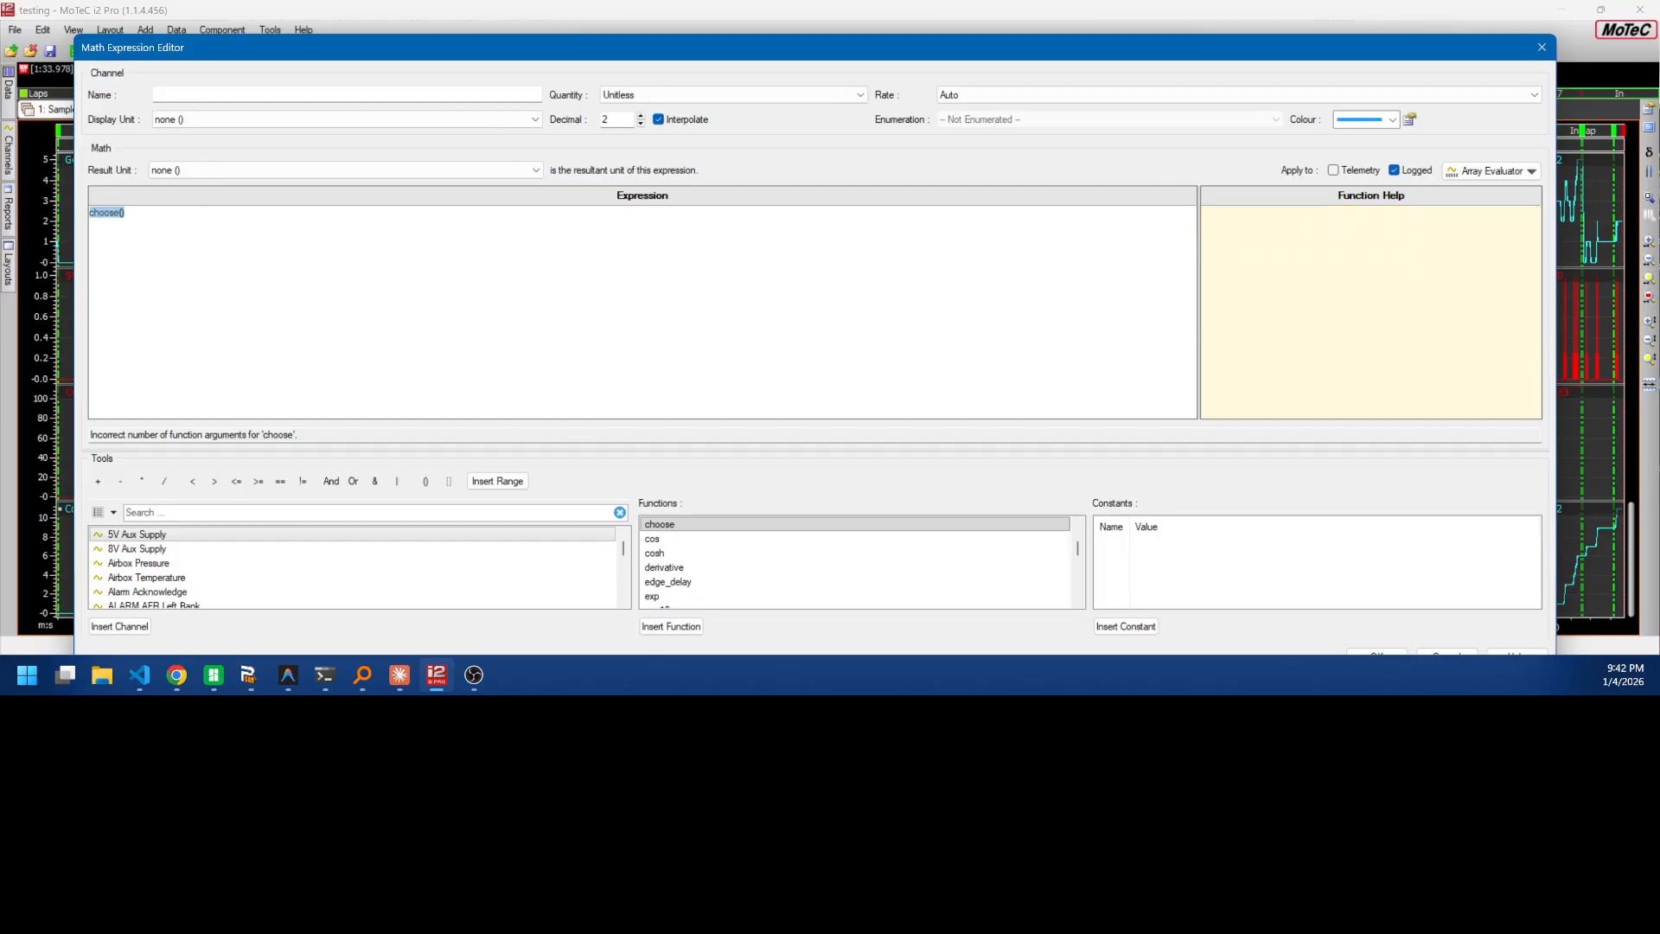
key(Delete)
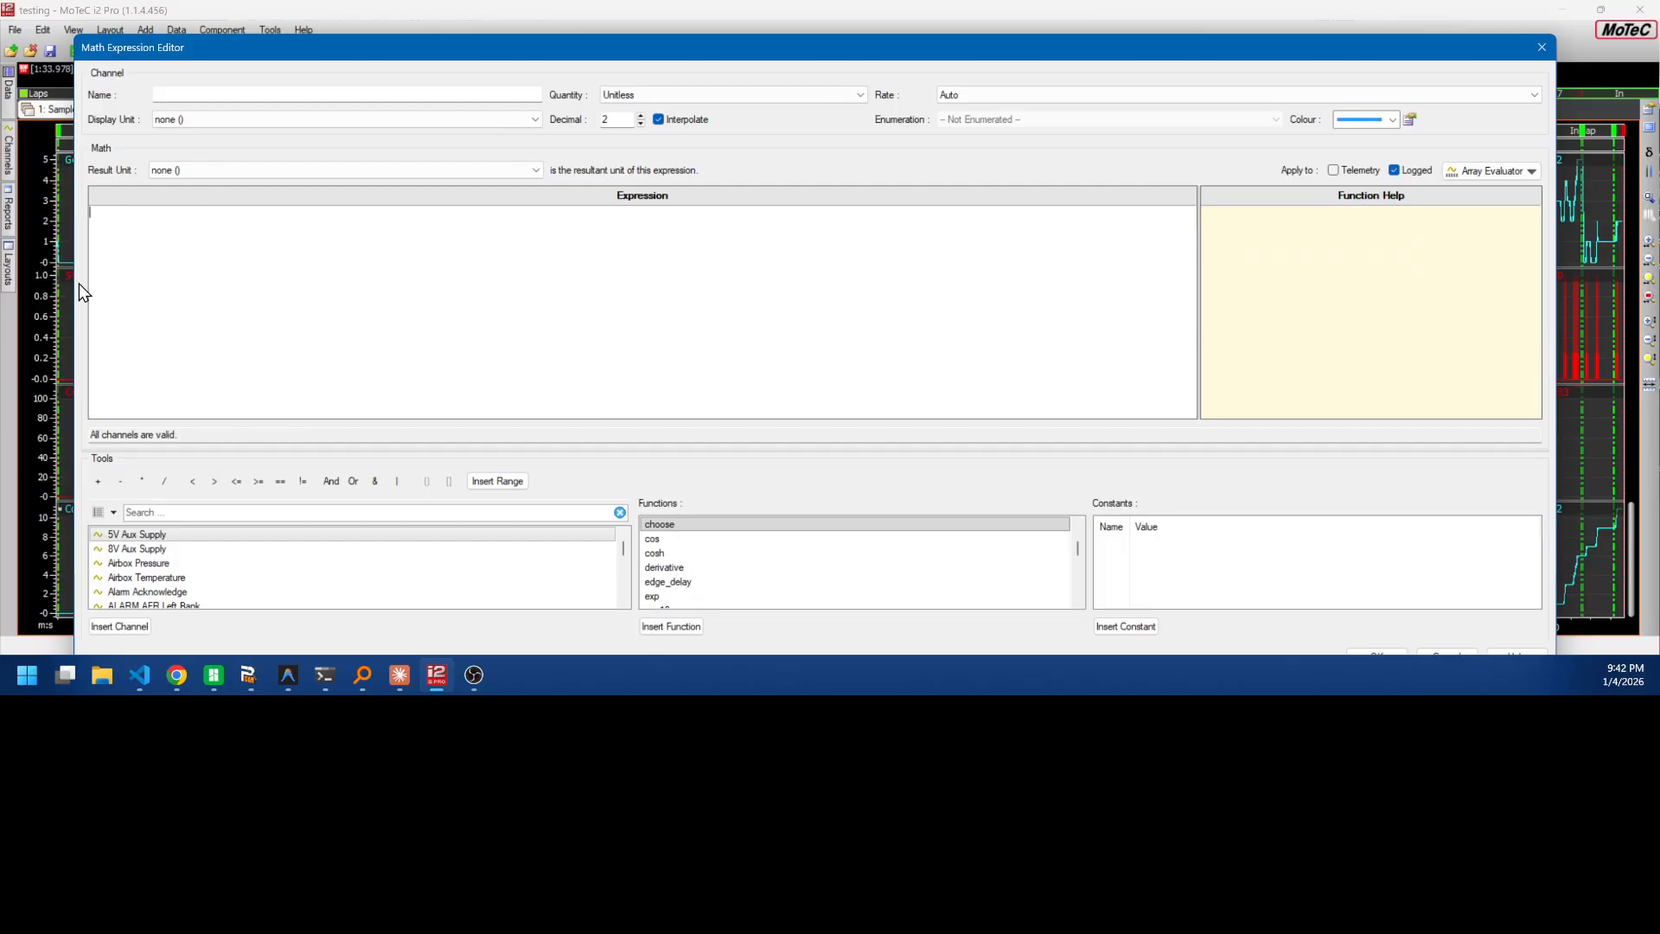
Set the decimals to 1 and review the available rates, display units and result units for the new channel
click(659, 121)
click(658, 121)
click(640, 125)
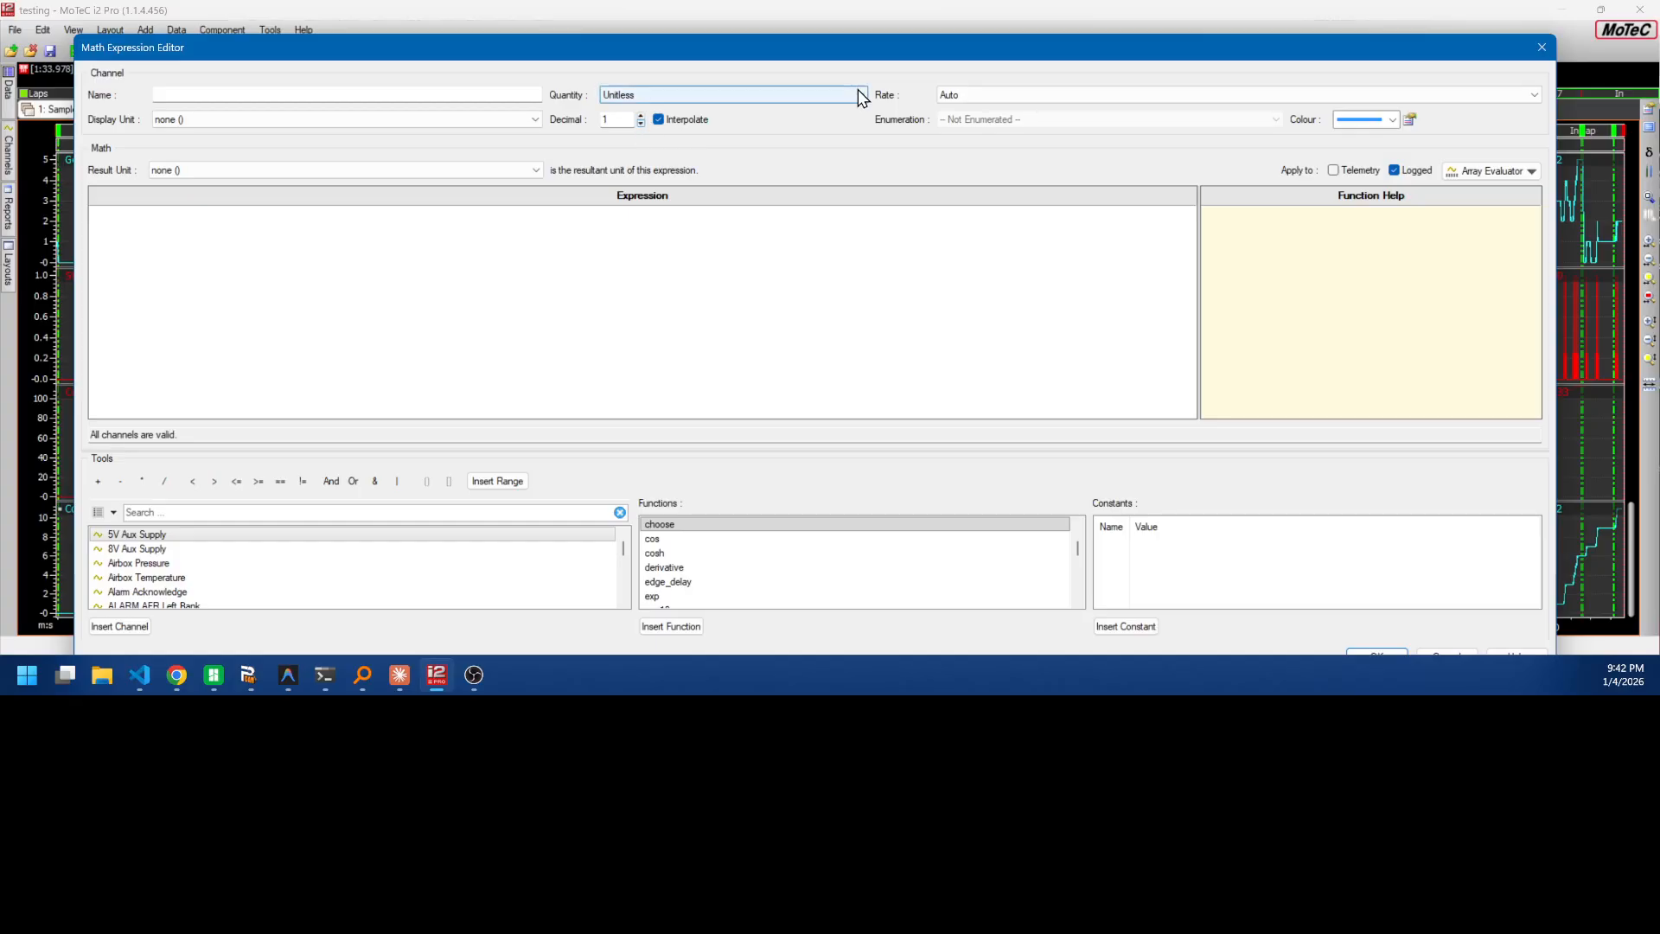
click(979, 94)
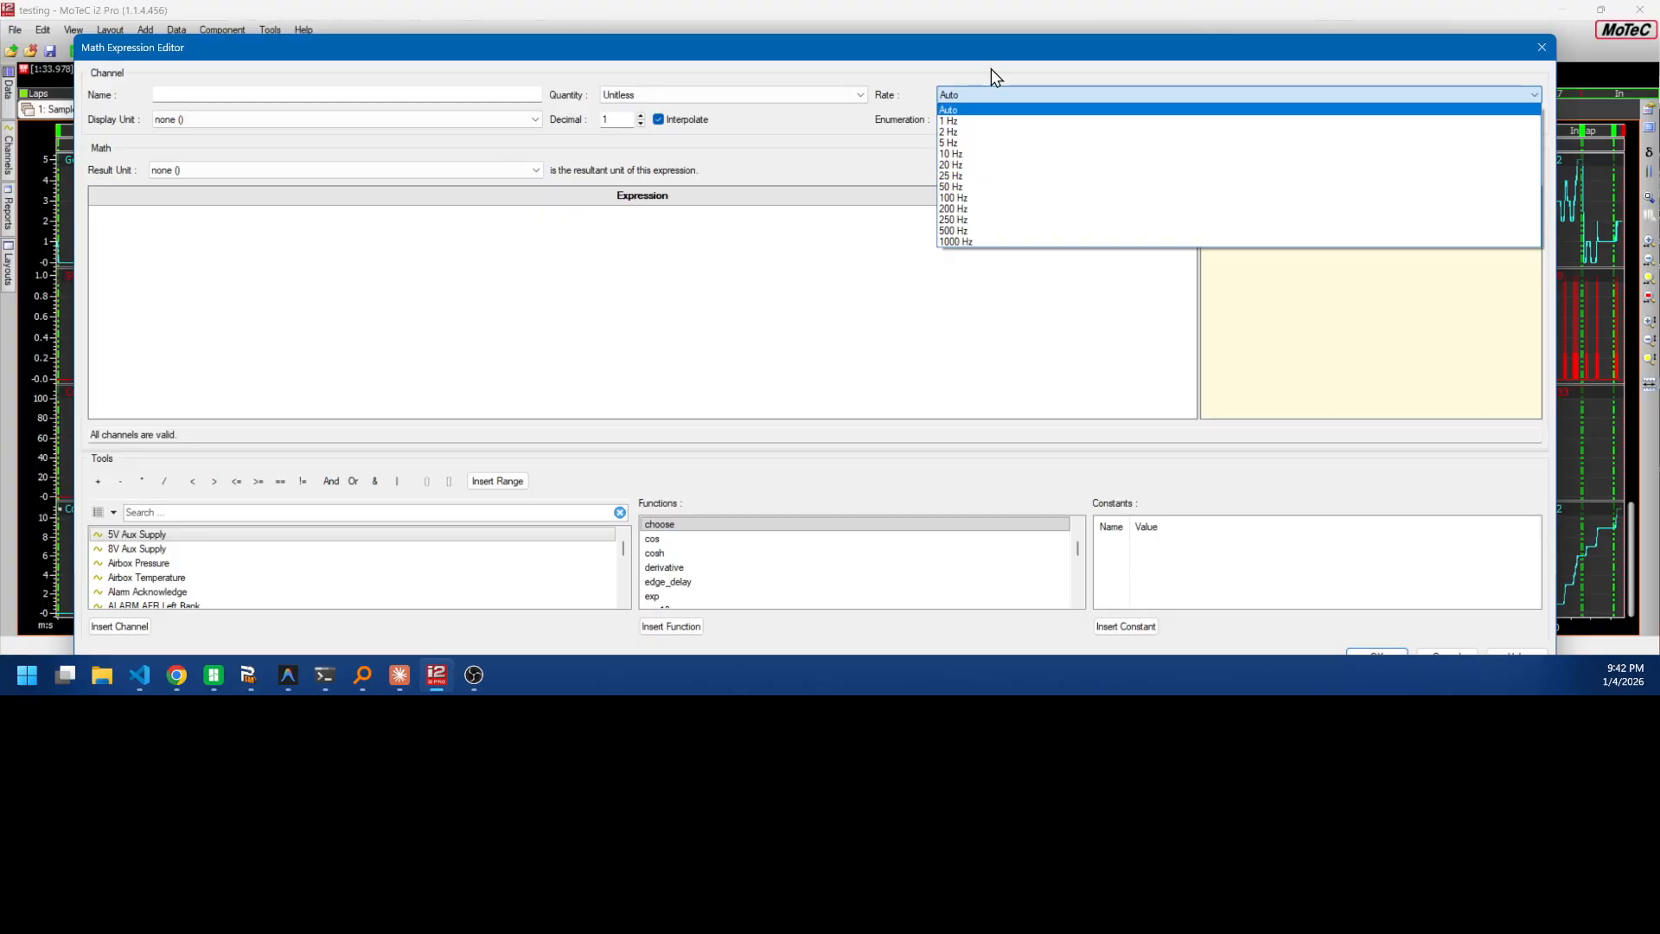
click(1044, 111)
click(467, 120)
click(467, 120)
click(370, 169)
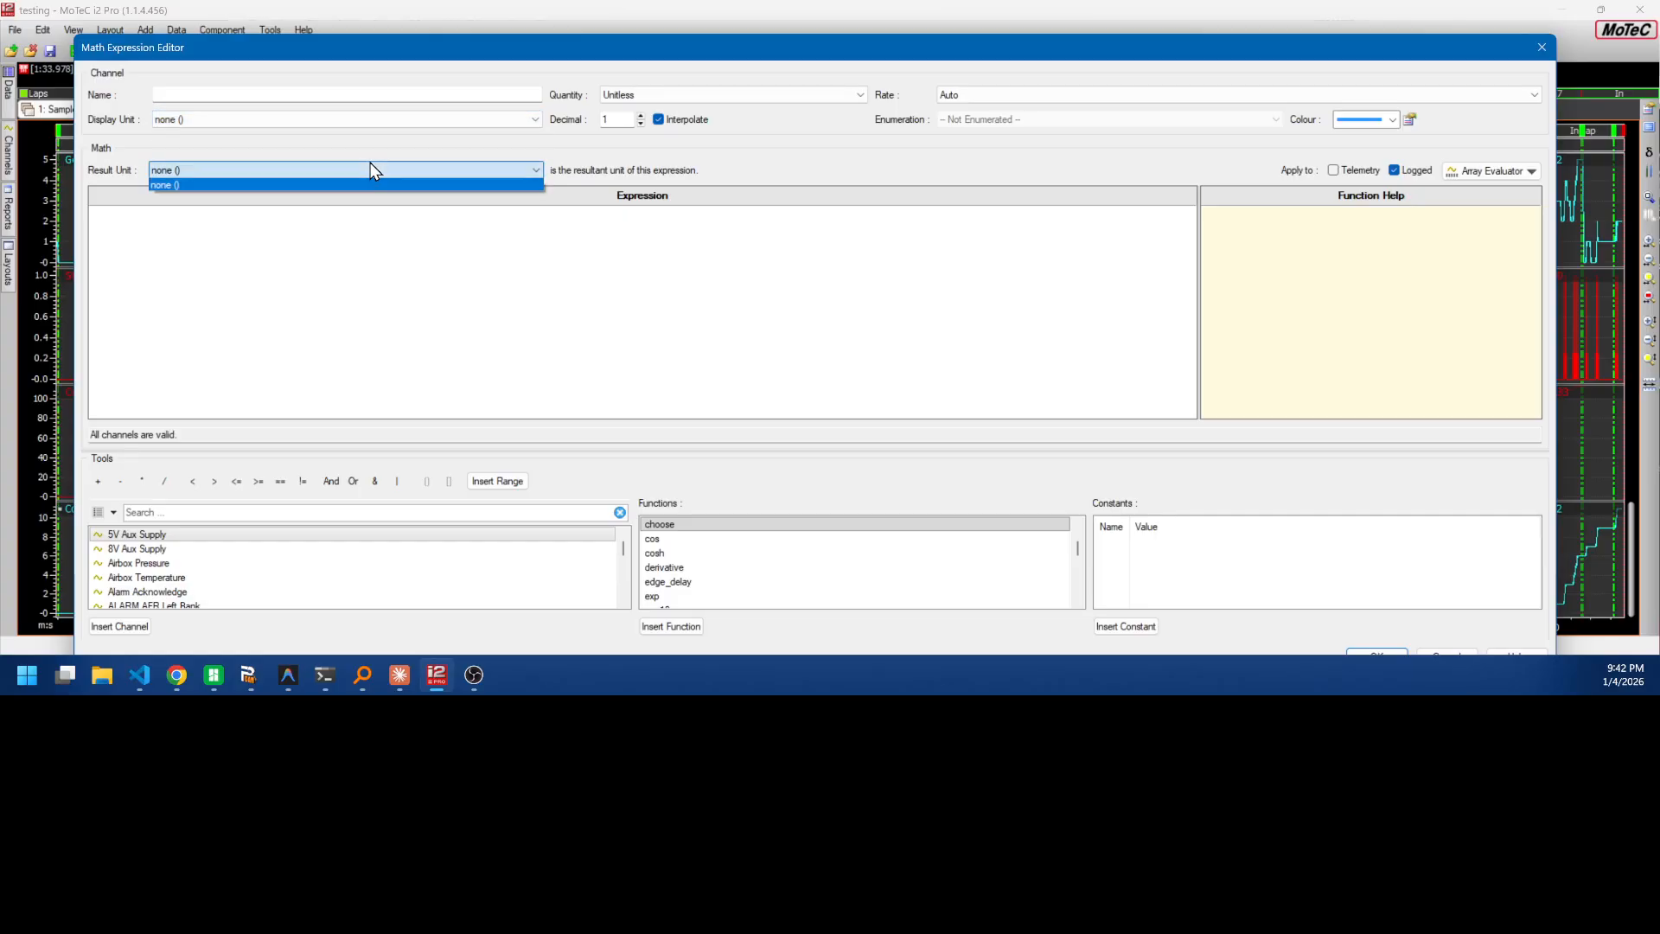
click(761, 238)
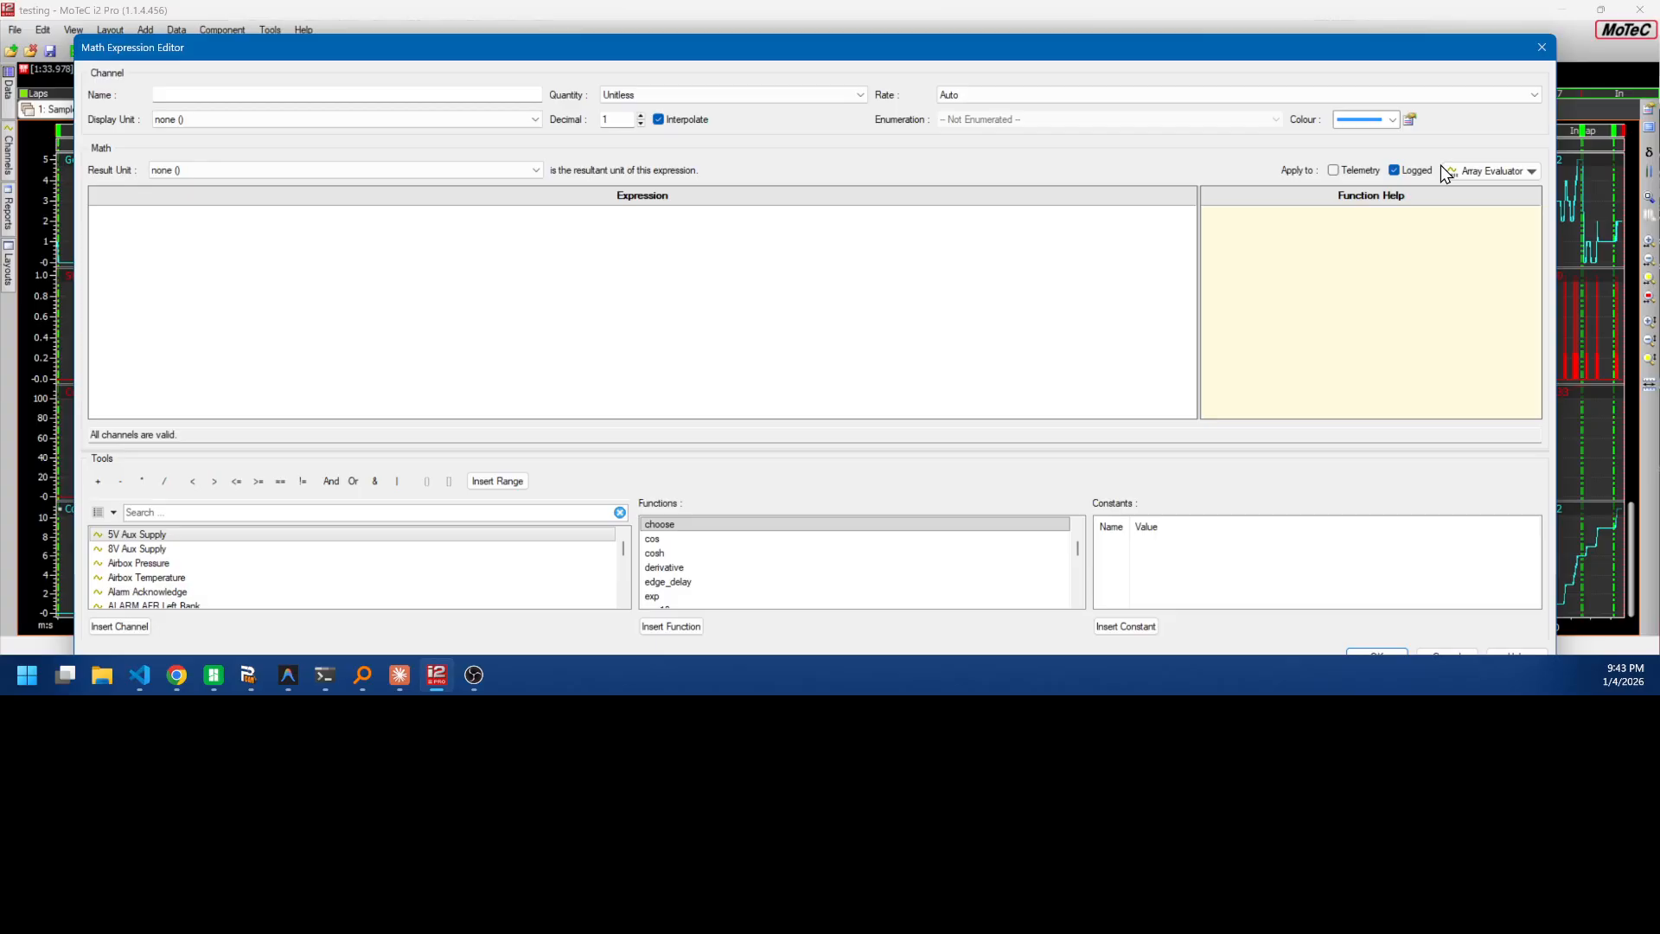
Review the evaluator options and function list, and discard the new expression
click(1497, 172)
click(1496, 172)
scroll(713, 536, down, 8)
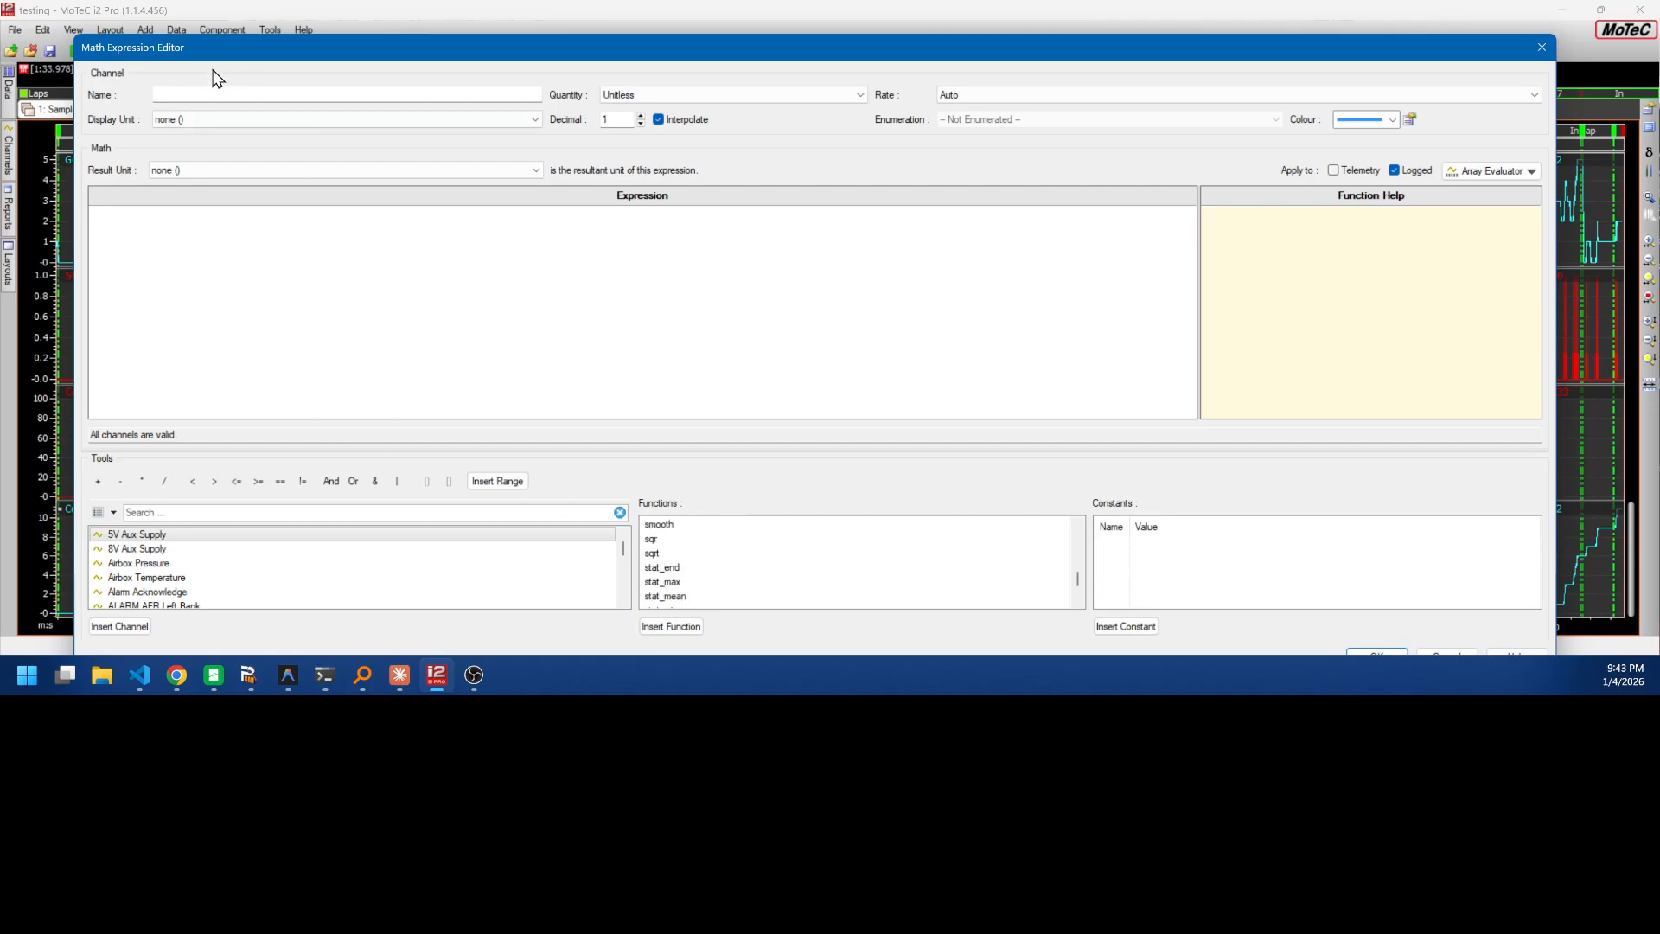
key(Escape)
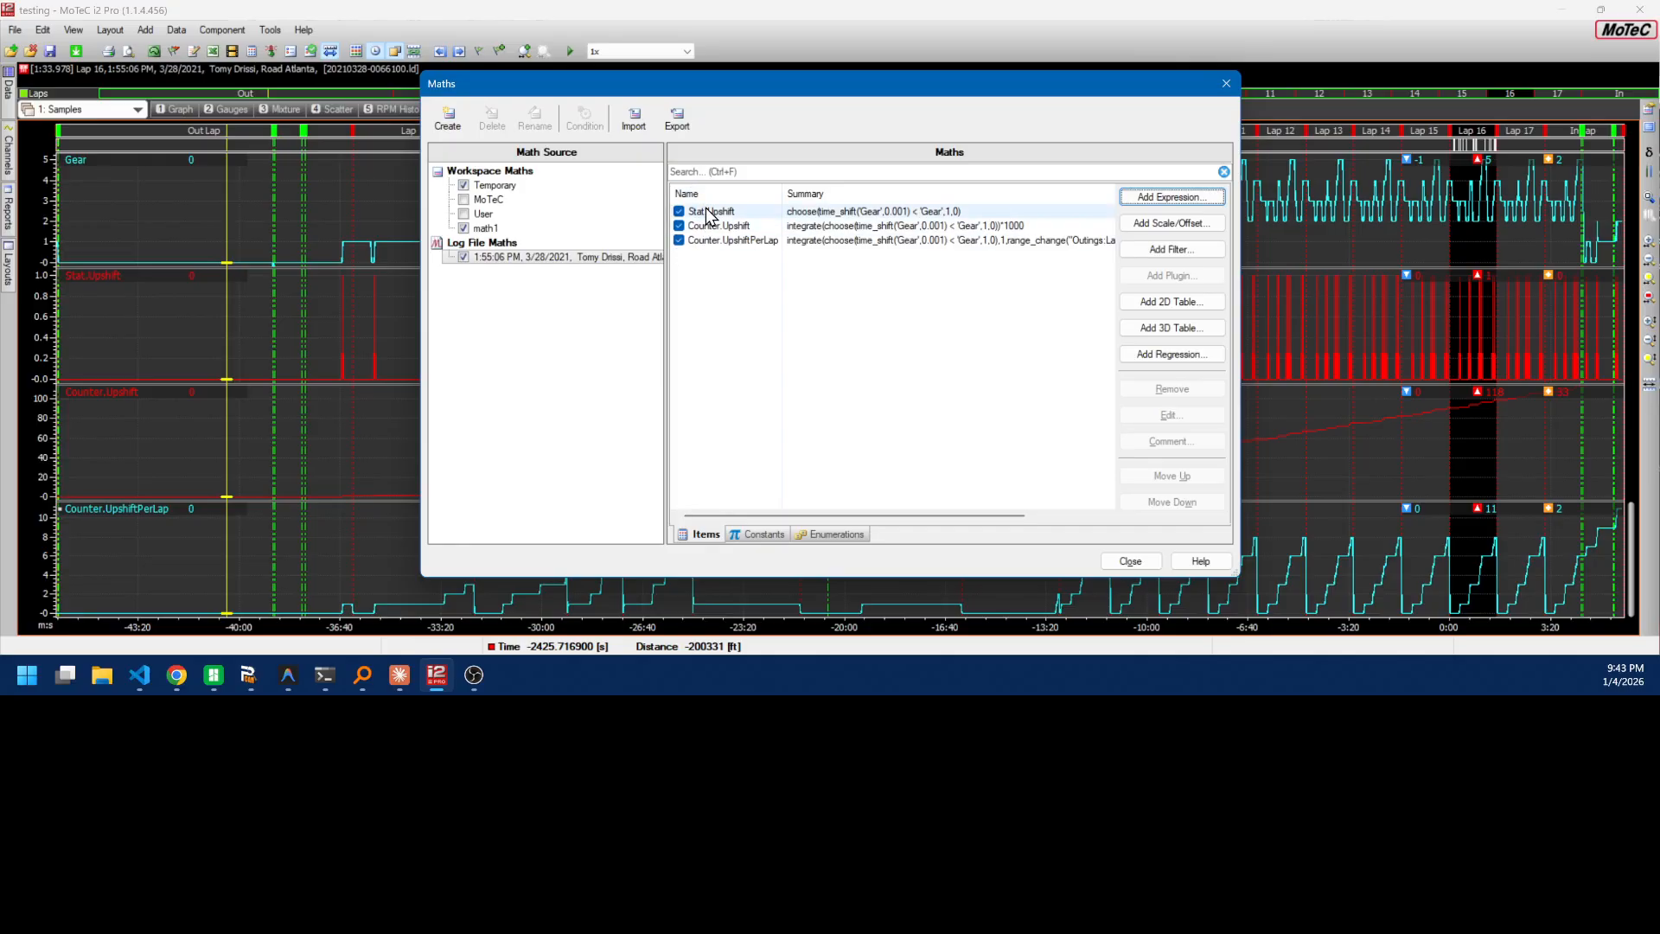
Inspect the Stat.Upshift expression and the help for its choose and time_shift functions, and close the maths manager without changes
drag(716, 88, 699, 69)
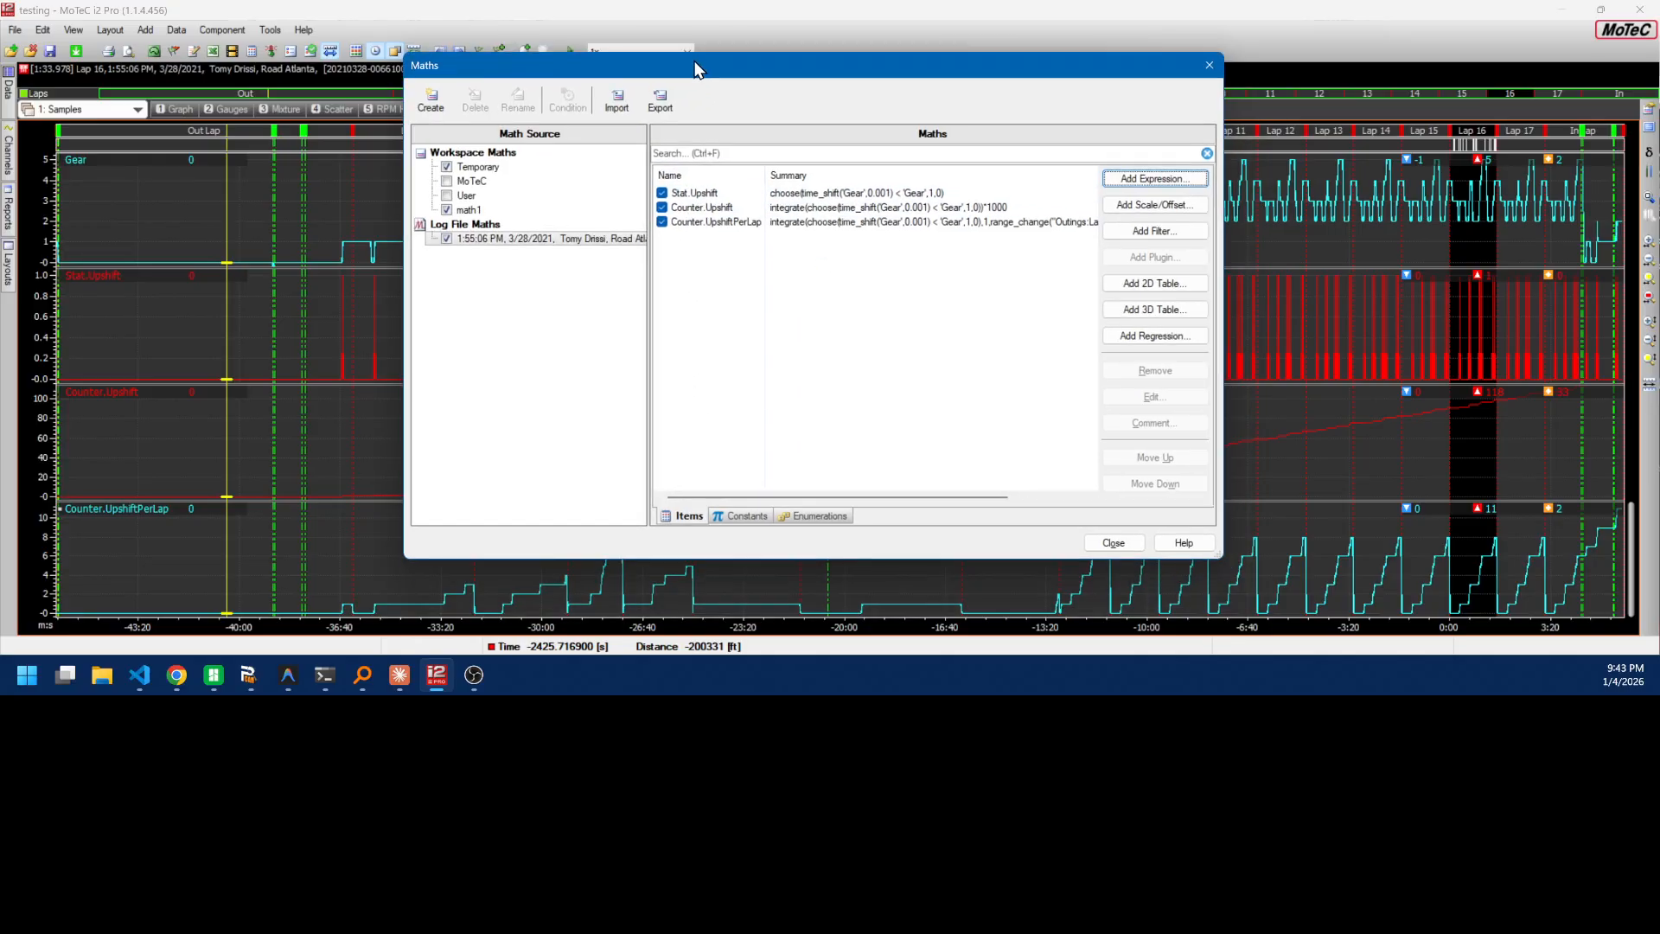
double_click(740, 192)
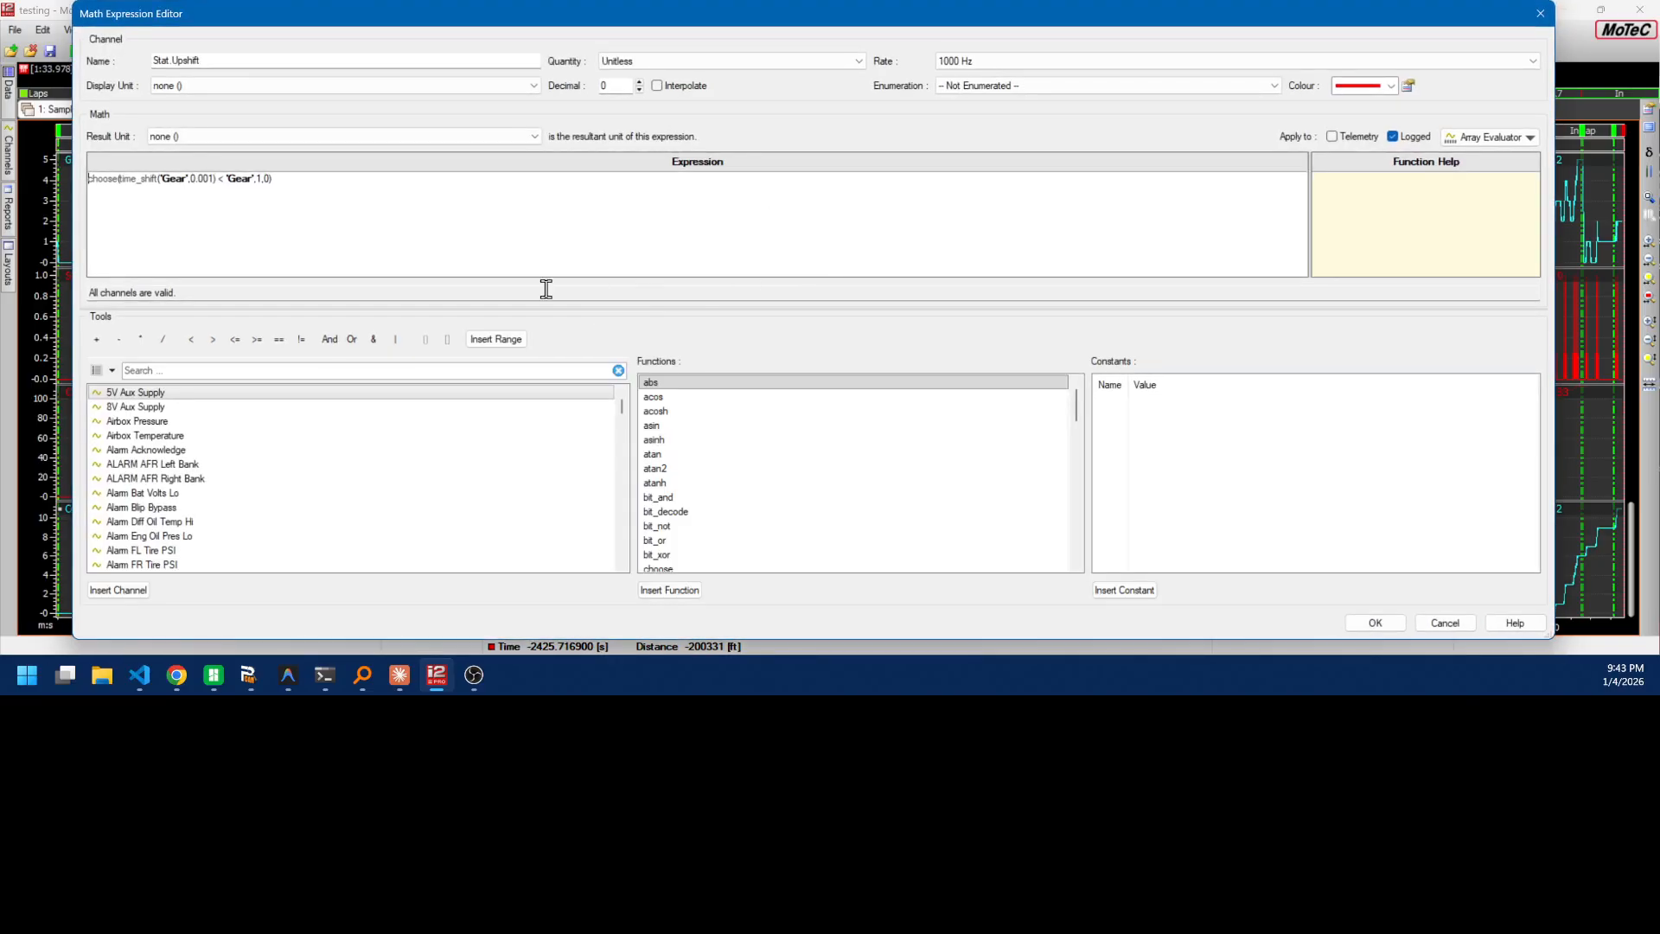
click(106, 178)
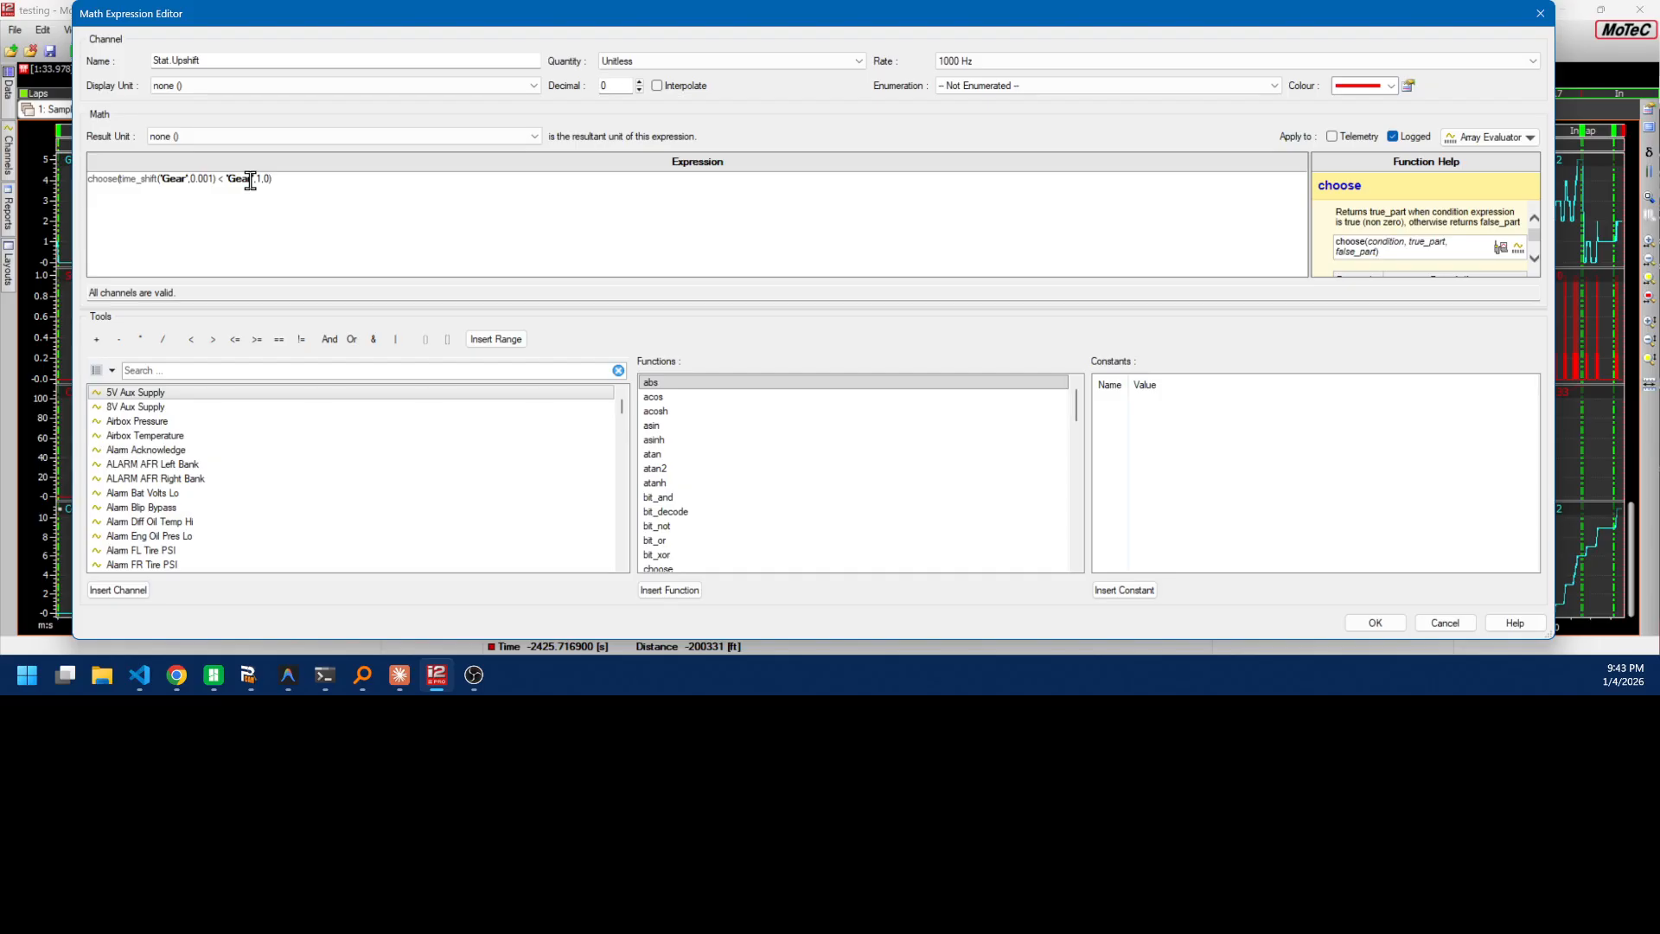
click(195, 179)
scroll(1435, 230, down, 2)
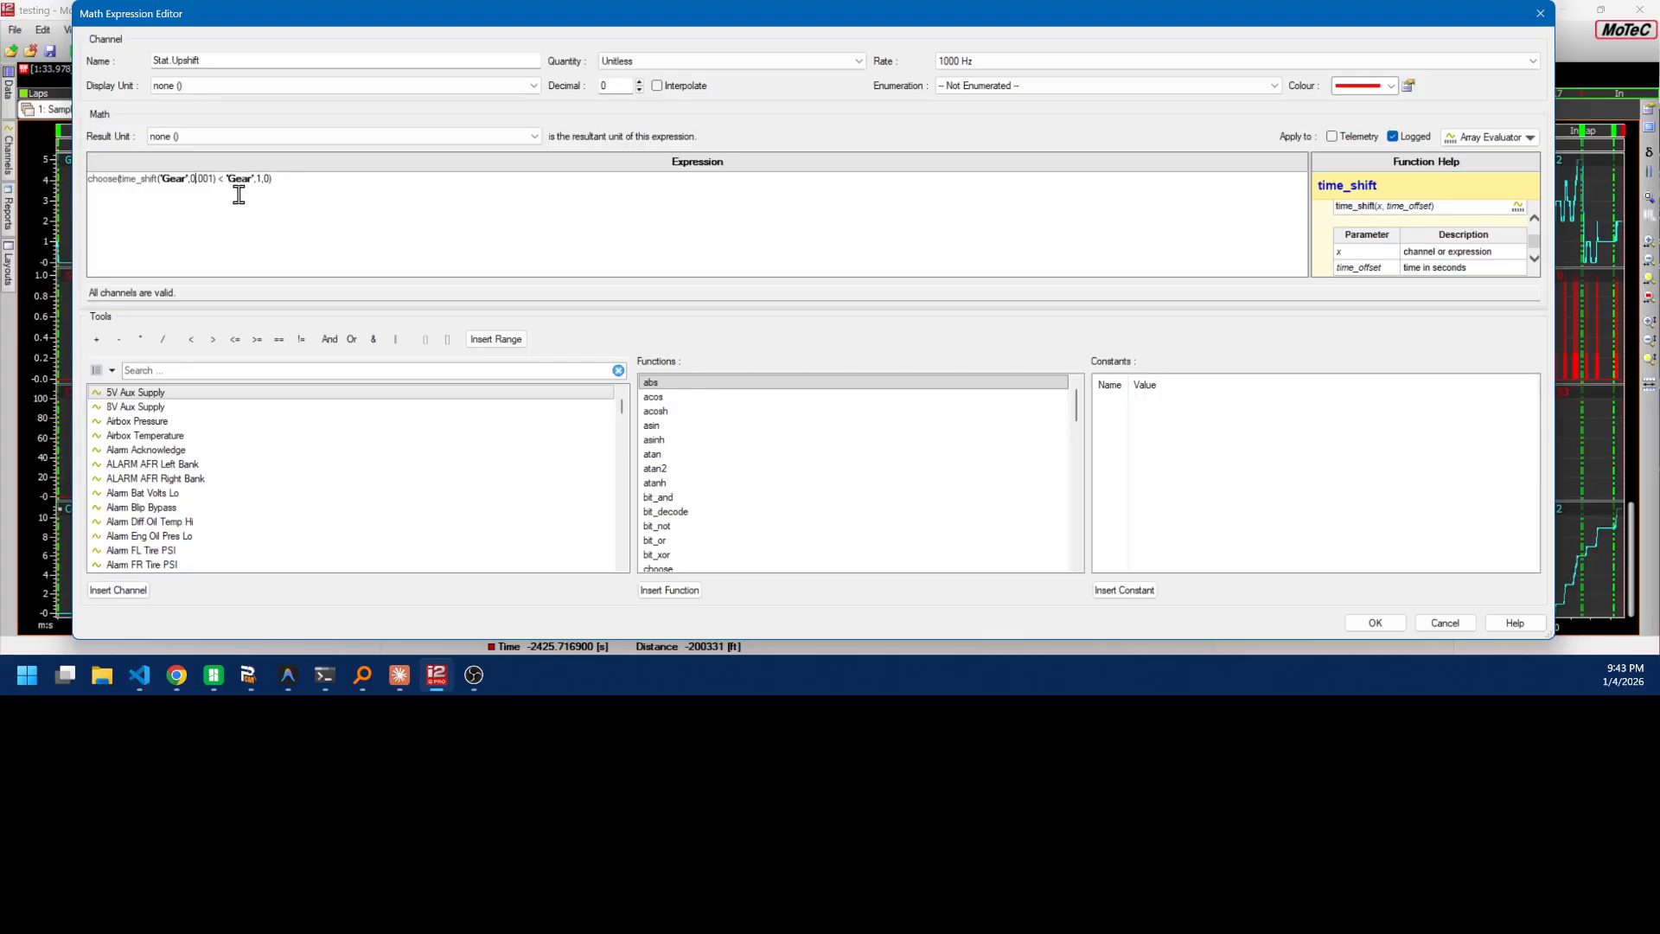
text(0))
click(1539, 10)
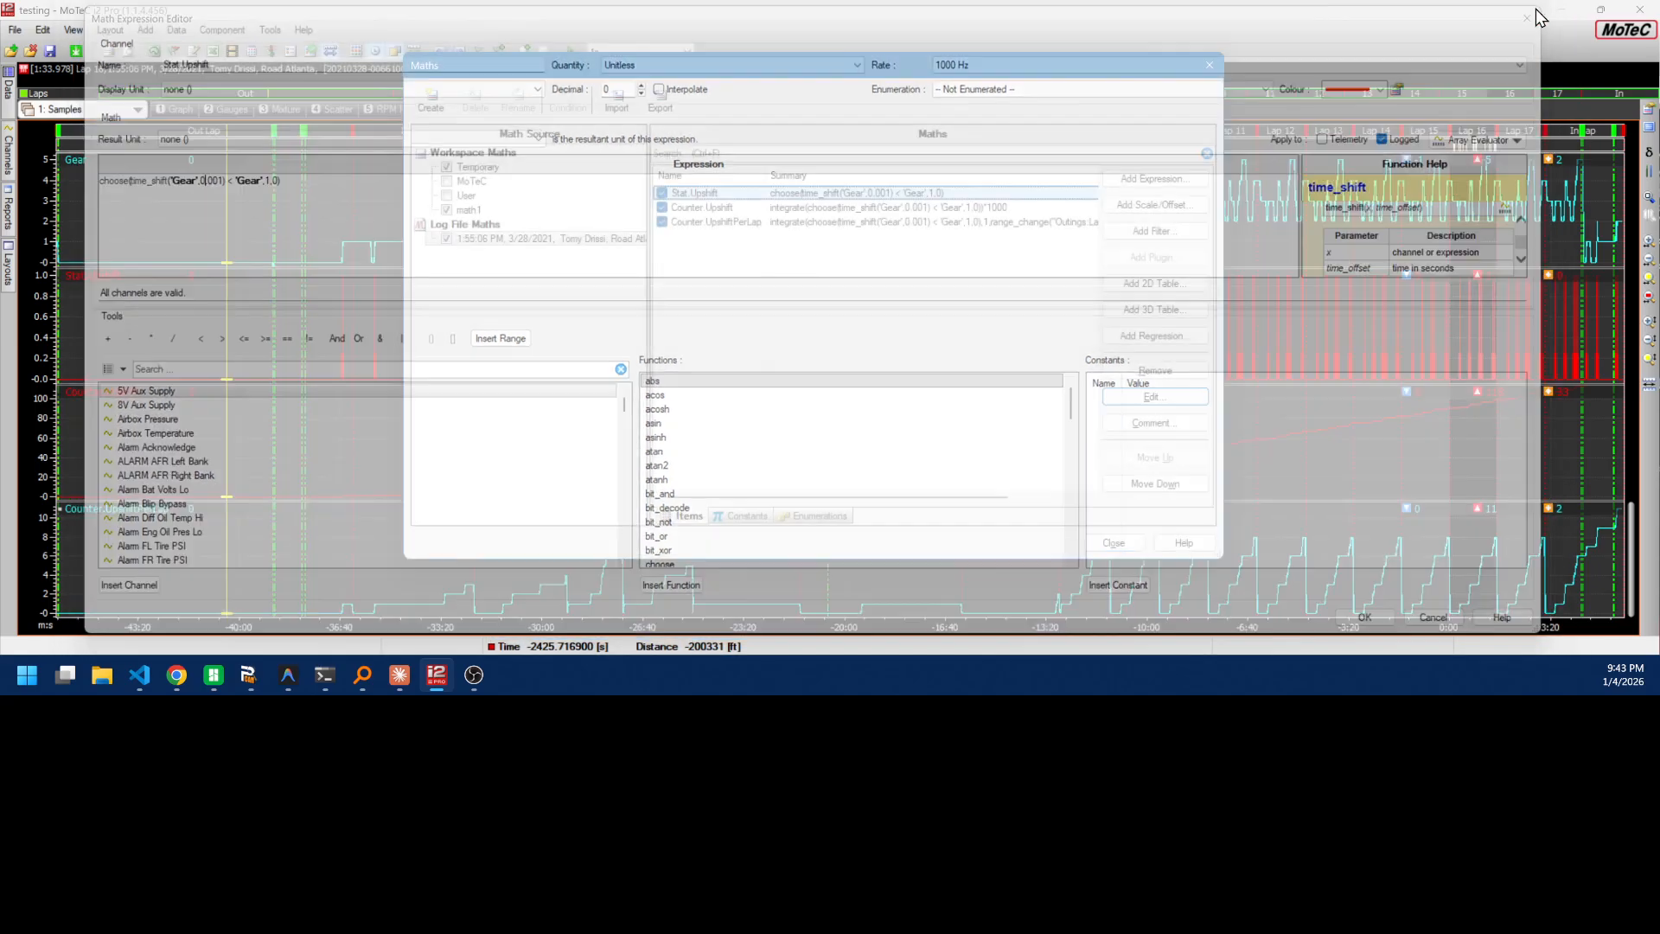
click(1209, 65)
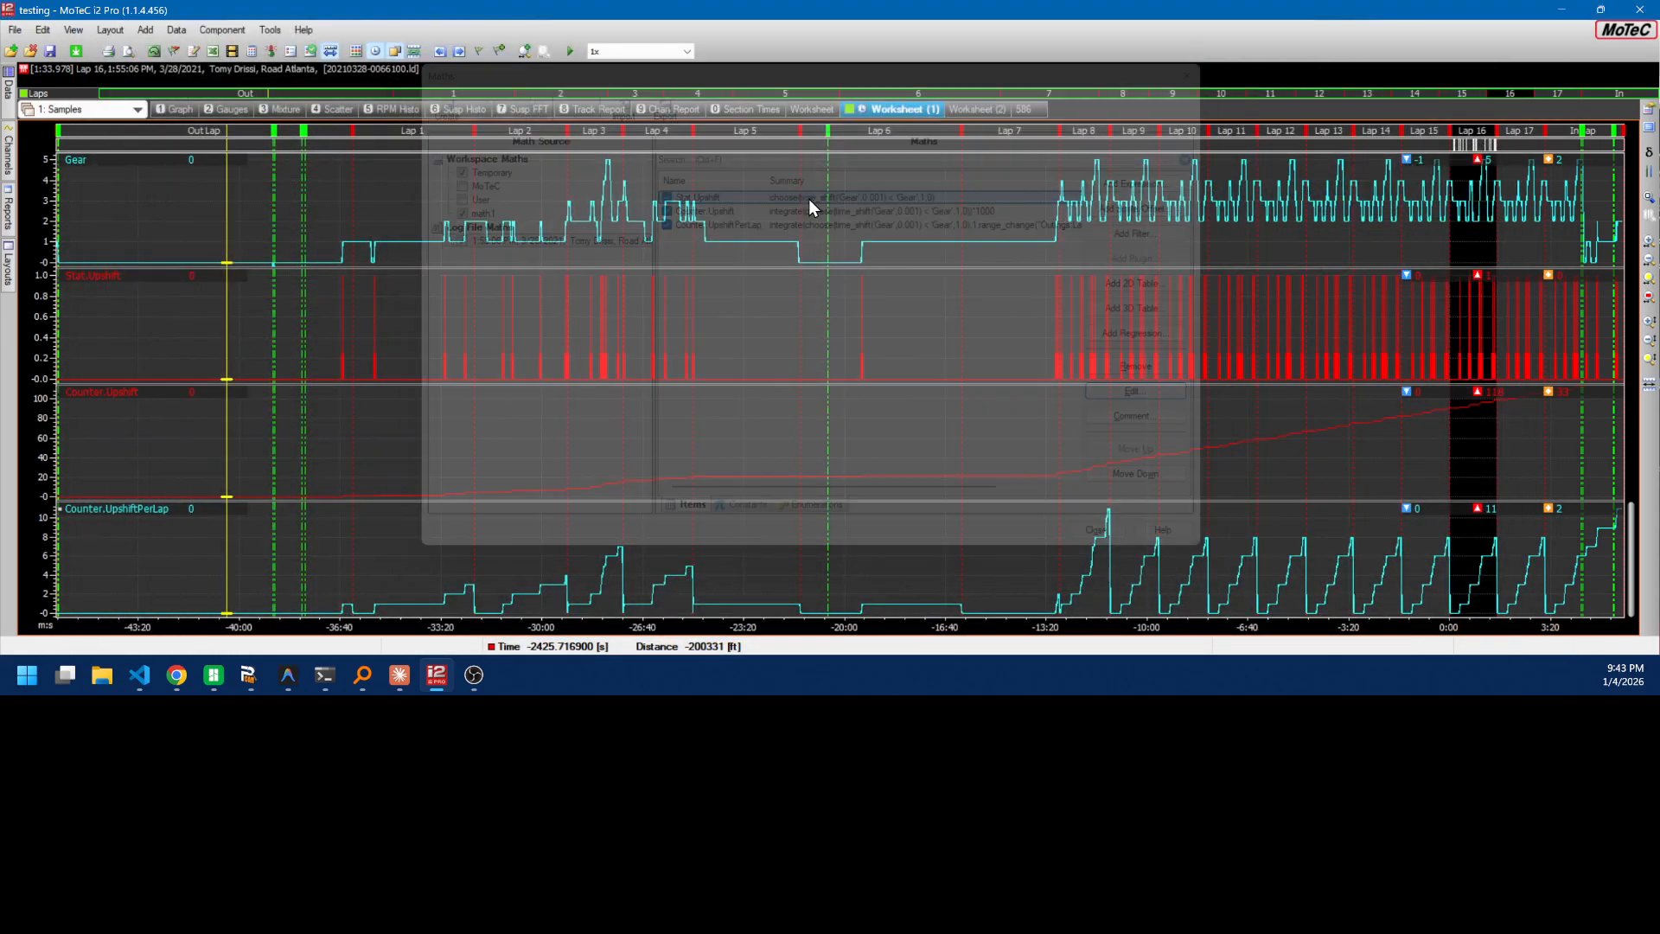
Examine the Gear, Stat.Upshift and upshift counter traces around the gear changes from the out lap through Lap 1
scroll(450, 294, up, 5)
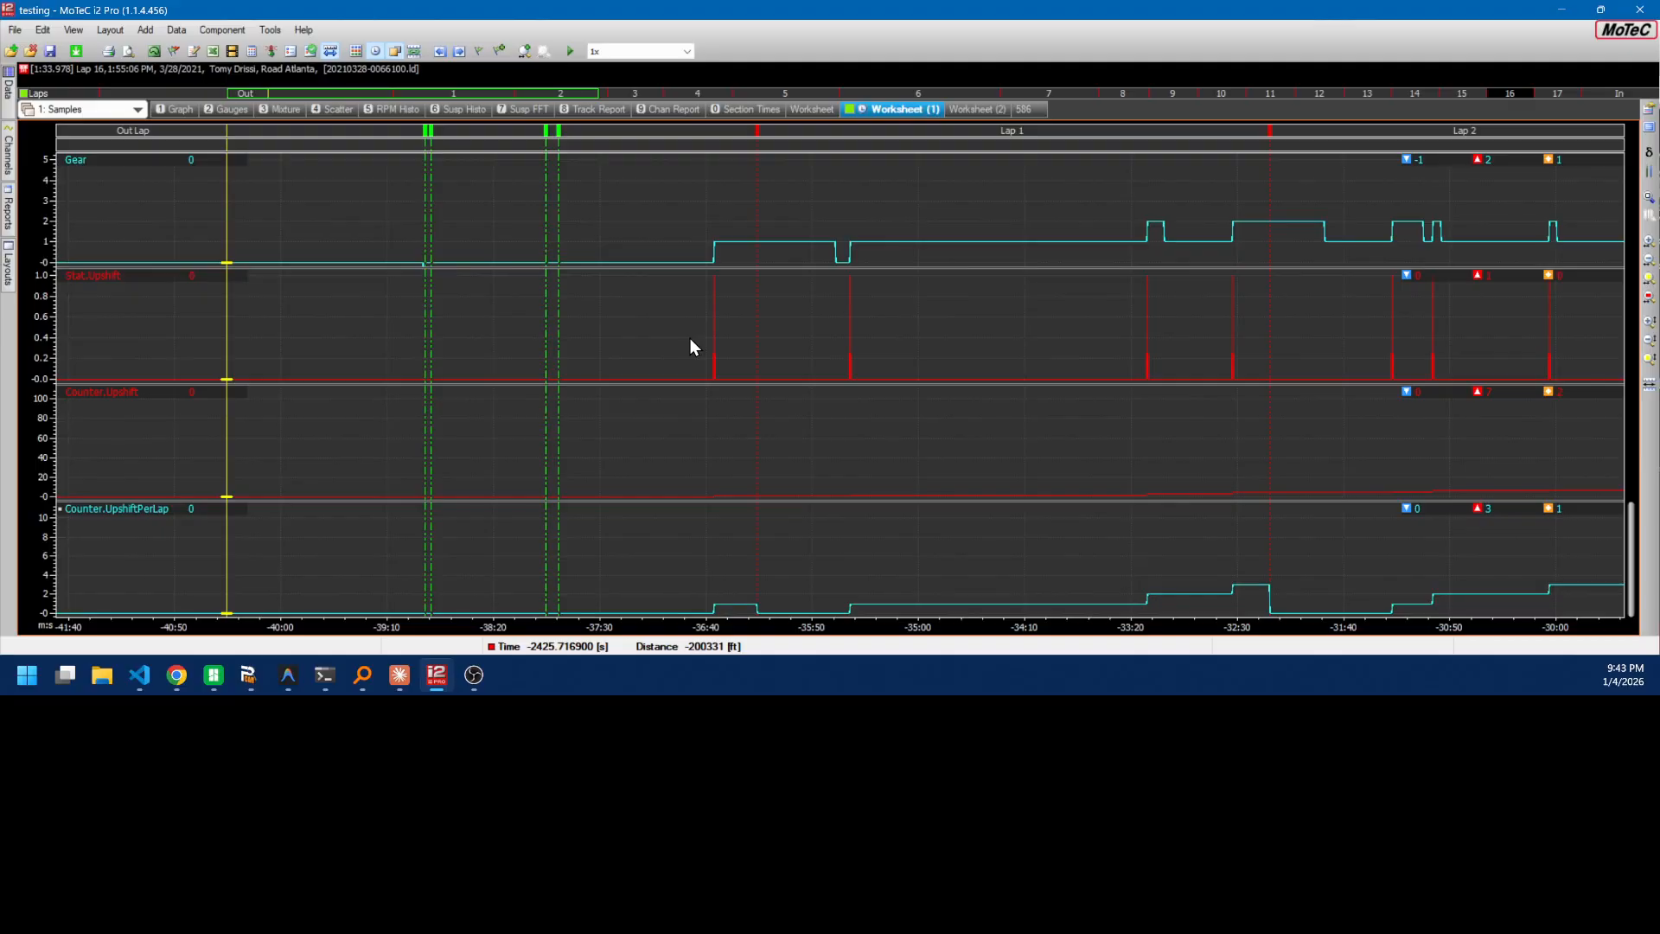
click(731, 333)
drag(663, 330, 781, 304)
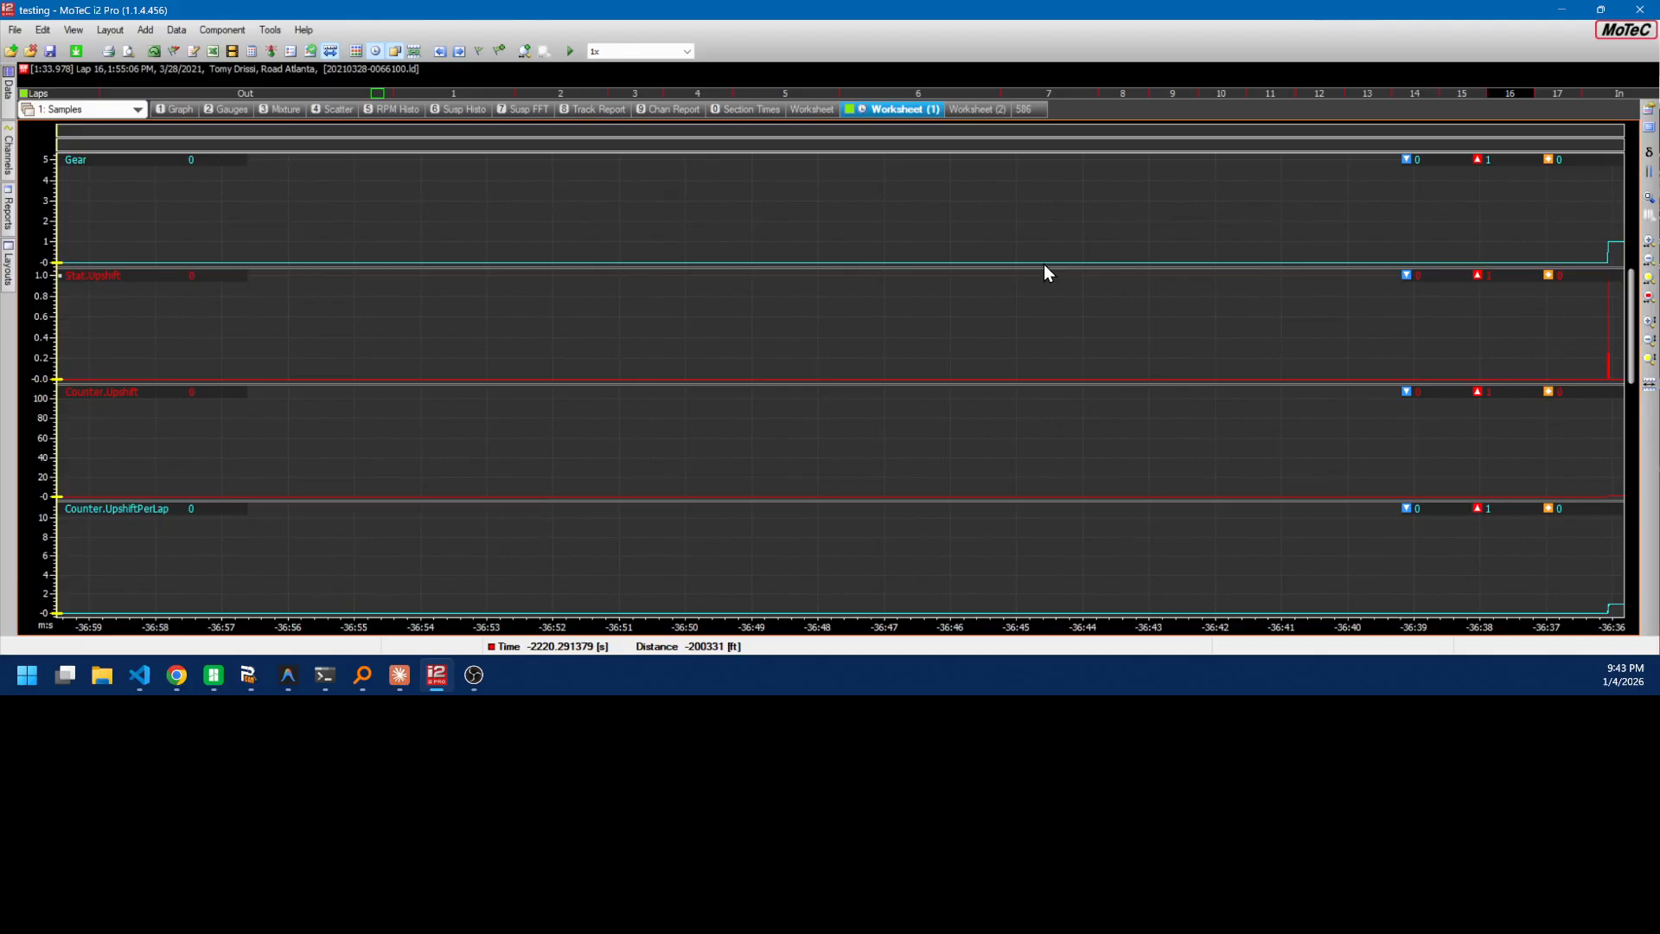
drag(701, 238, 975, 208)
scroll(934, 234, down, 4)
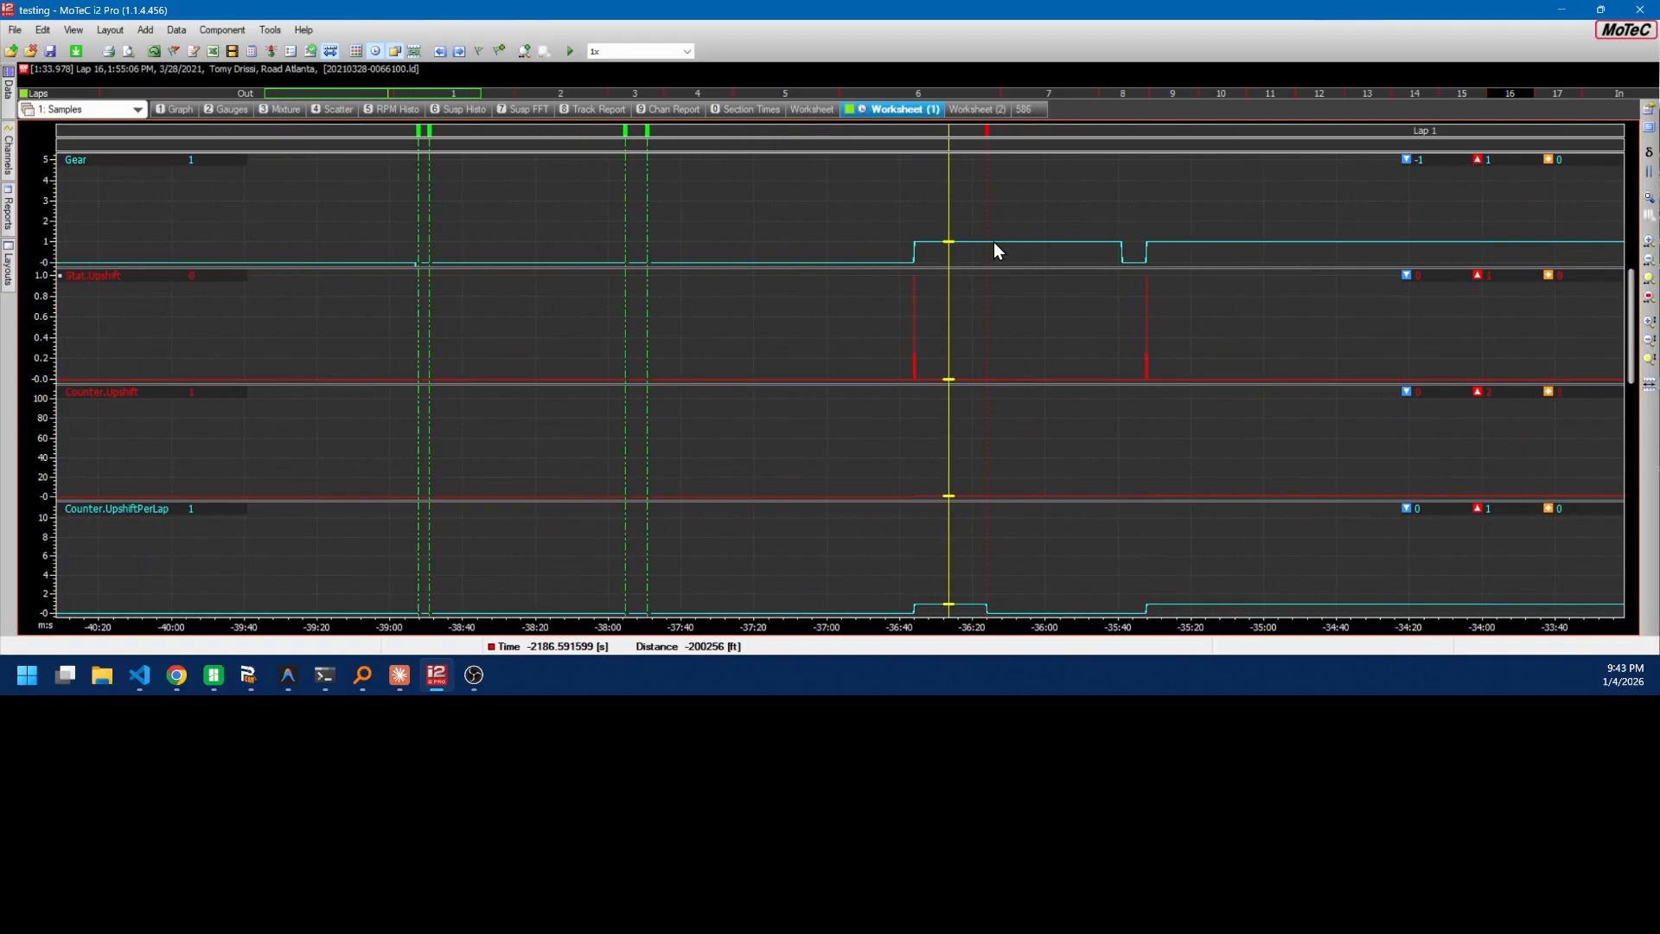
drag(1088, 224, 1166, 178)
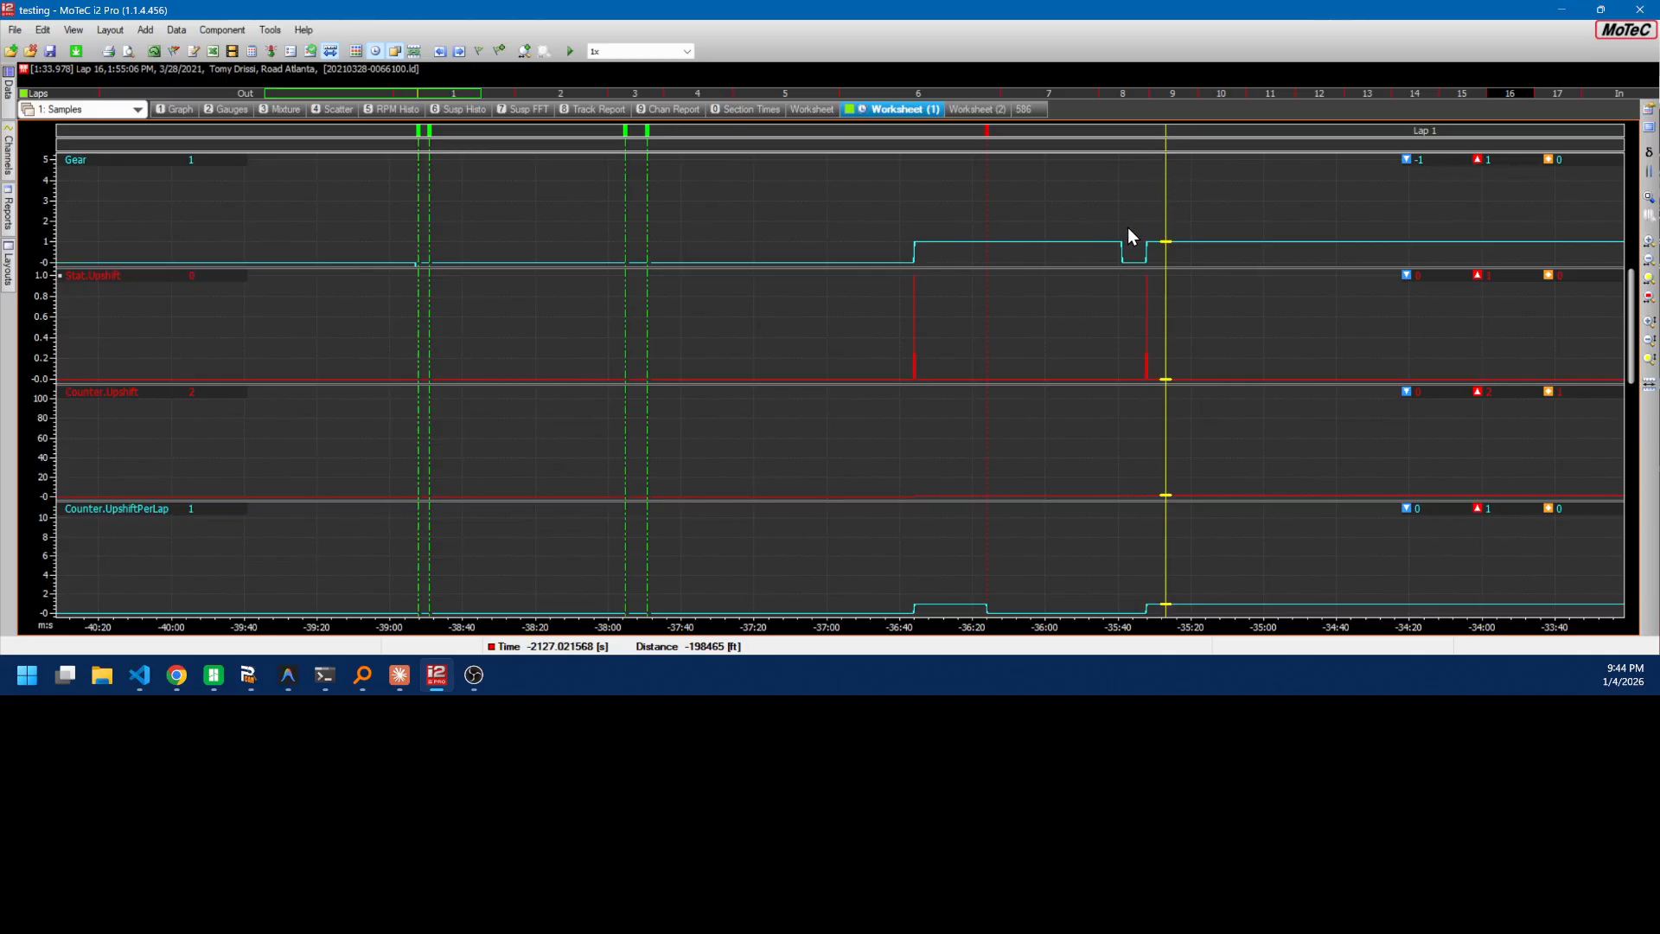
scroll(1124, 276, down, 5)
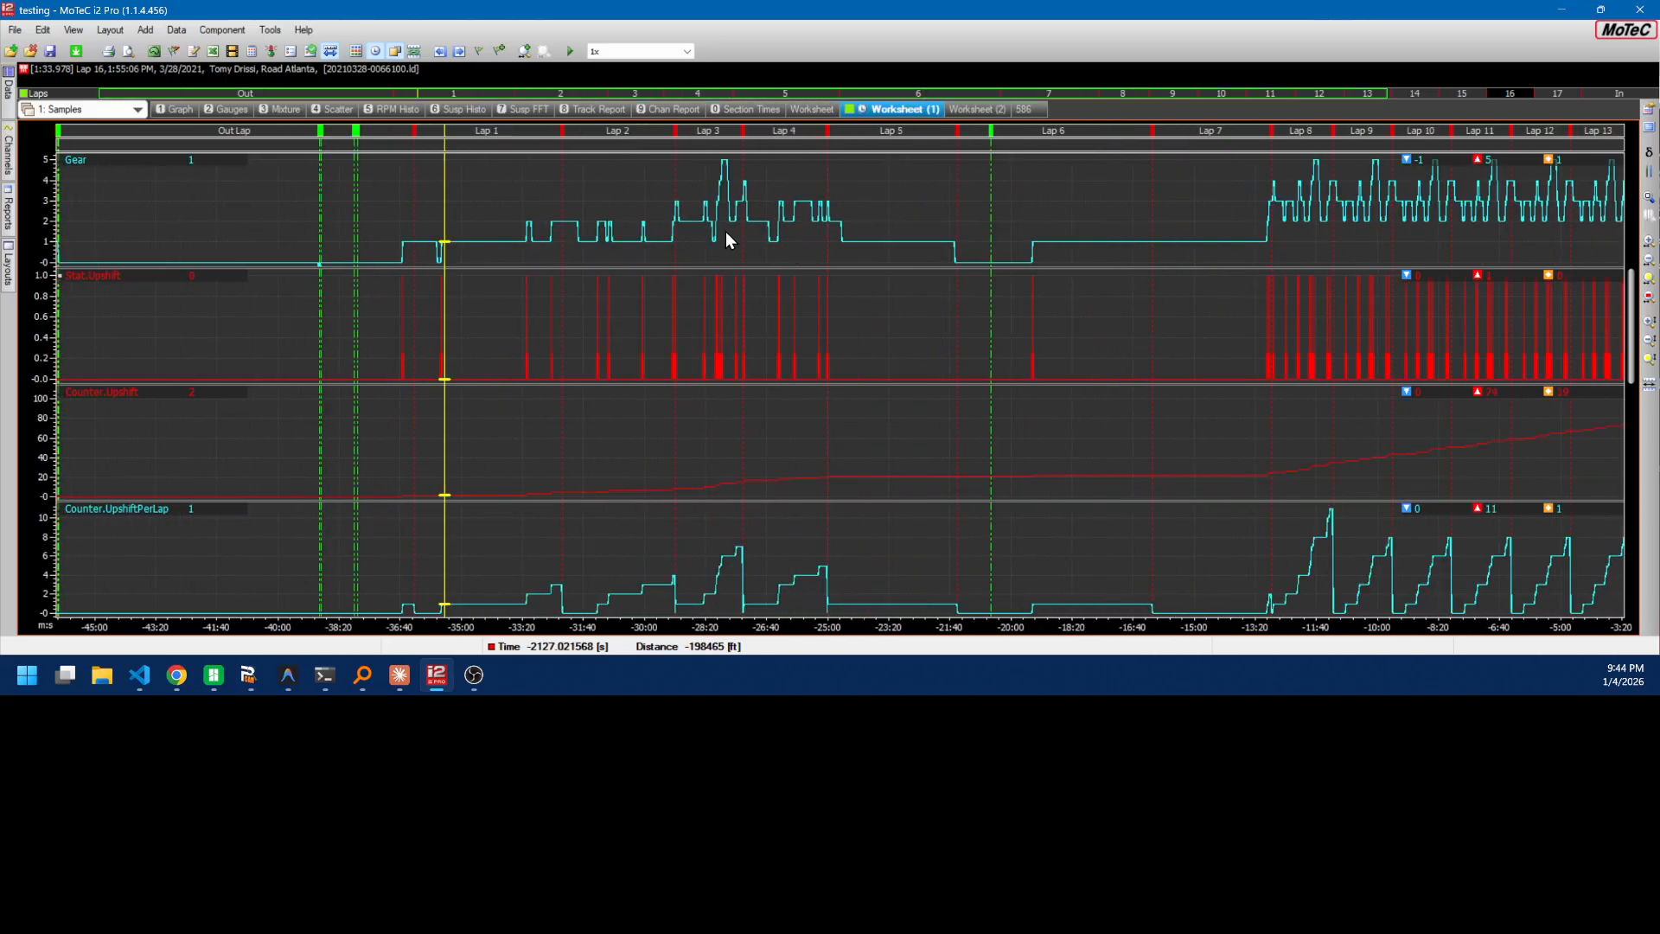
scroll(714, 251, up, 2)
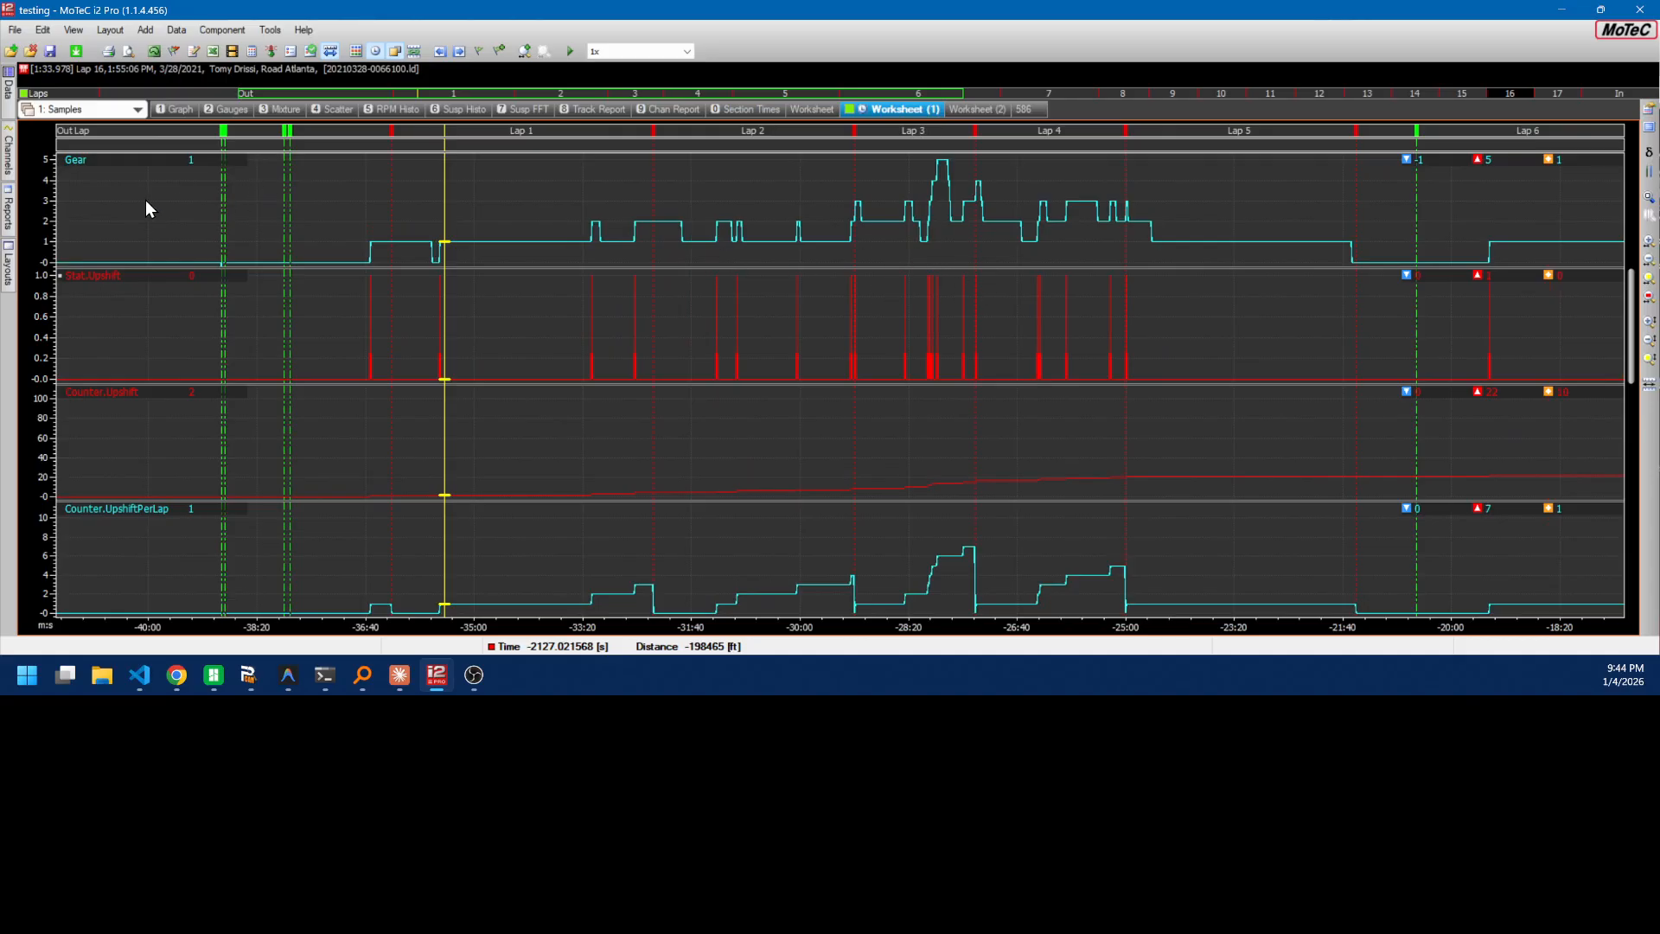
drag(728, 294, 548, 360)
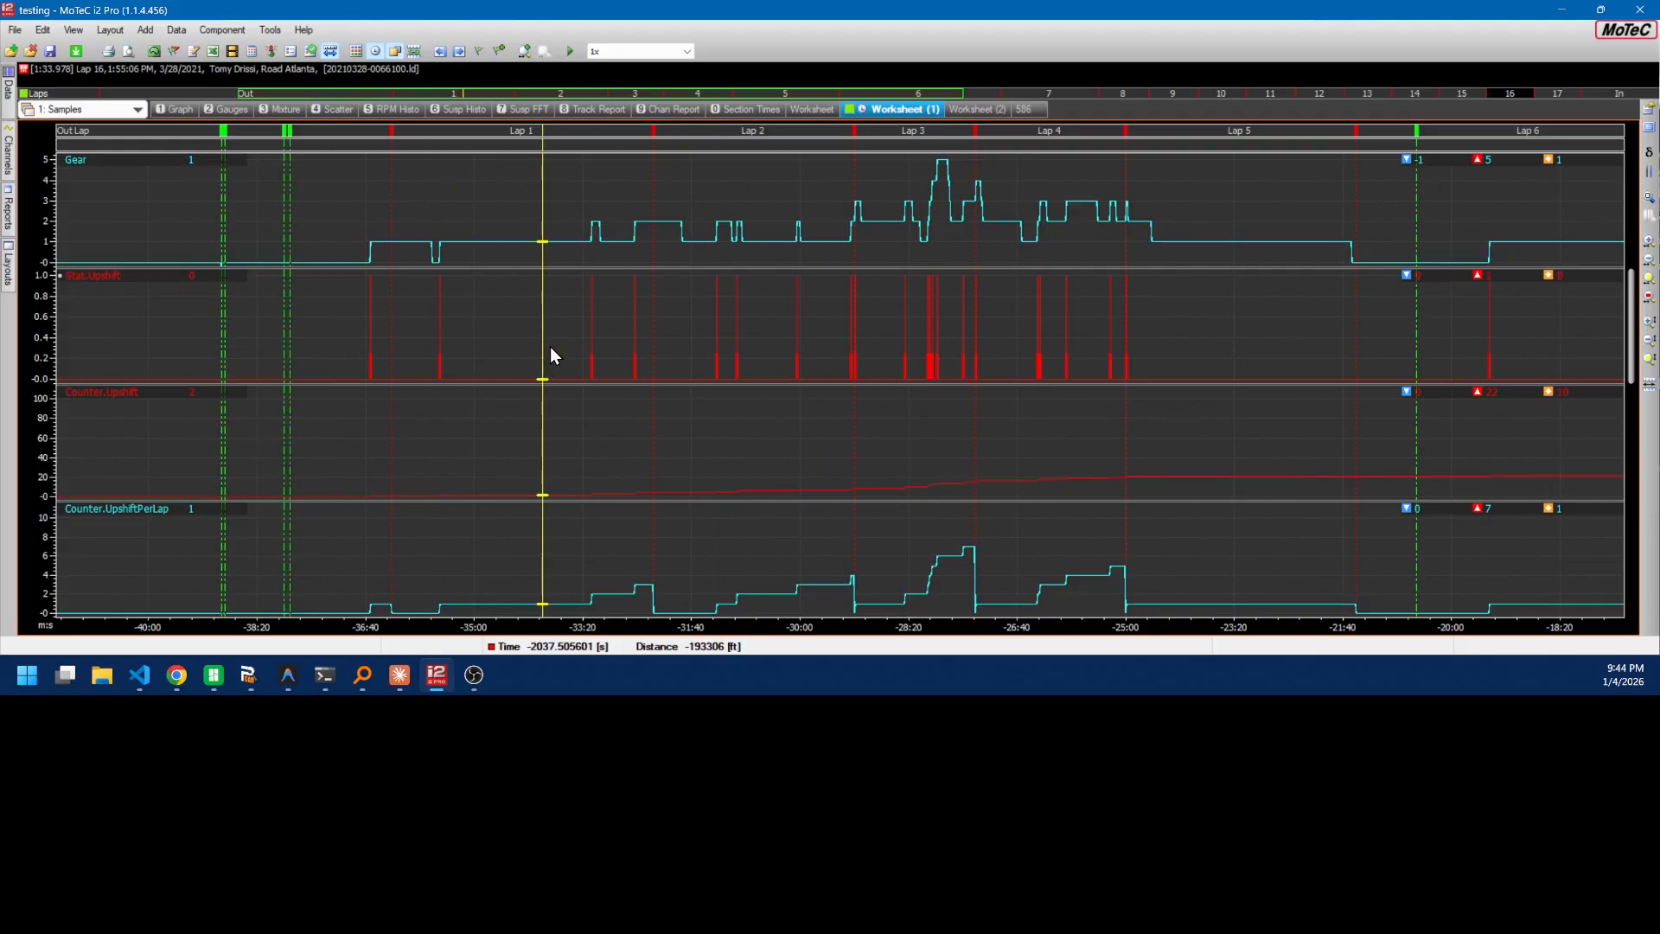
Show the traces for the whole session and place the cursor in Lap 2
scroll(545, 343, down, 2)
scroll(547, 343, down, 1)
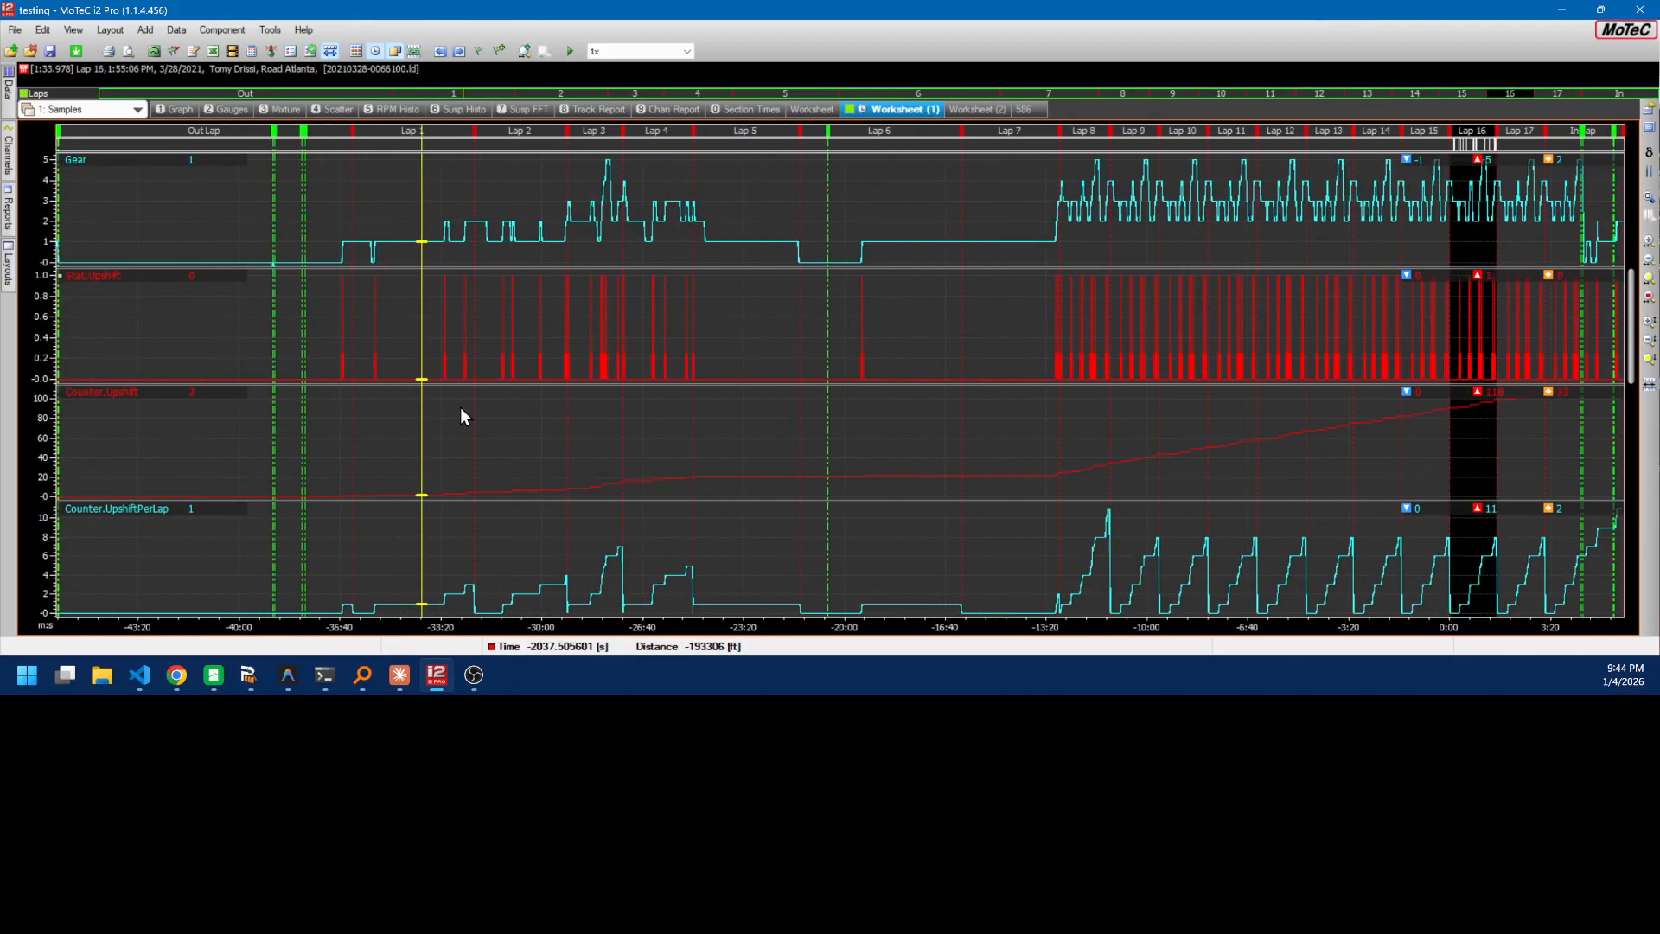
drag(345, 438, 551, 396)
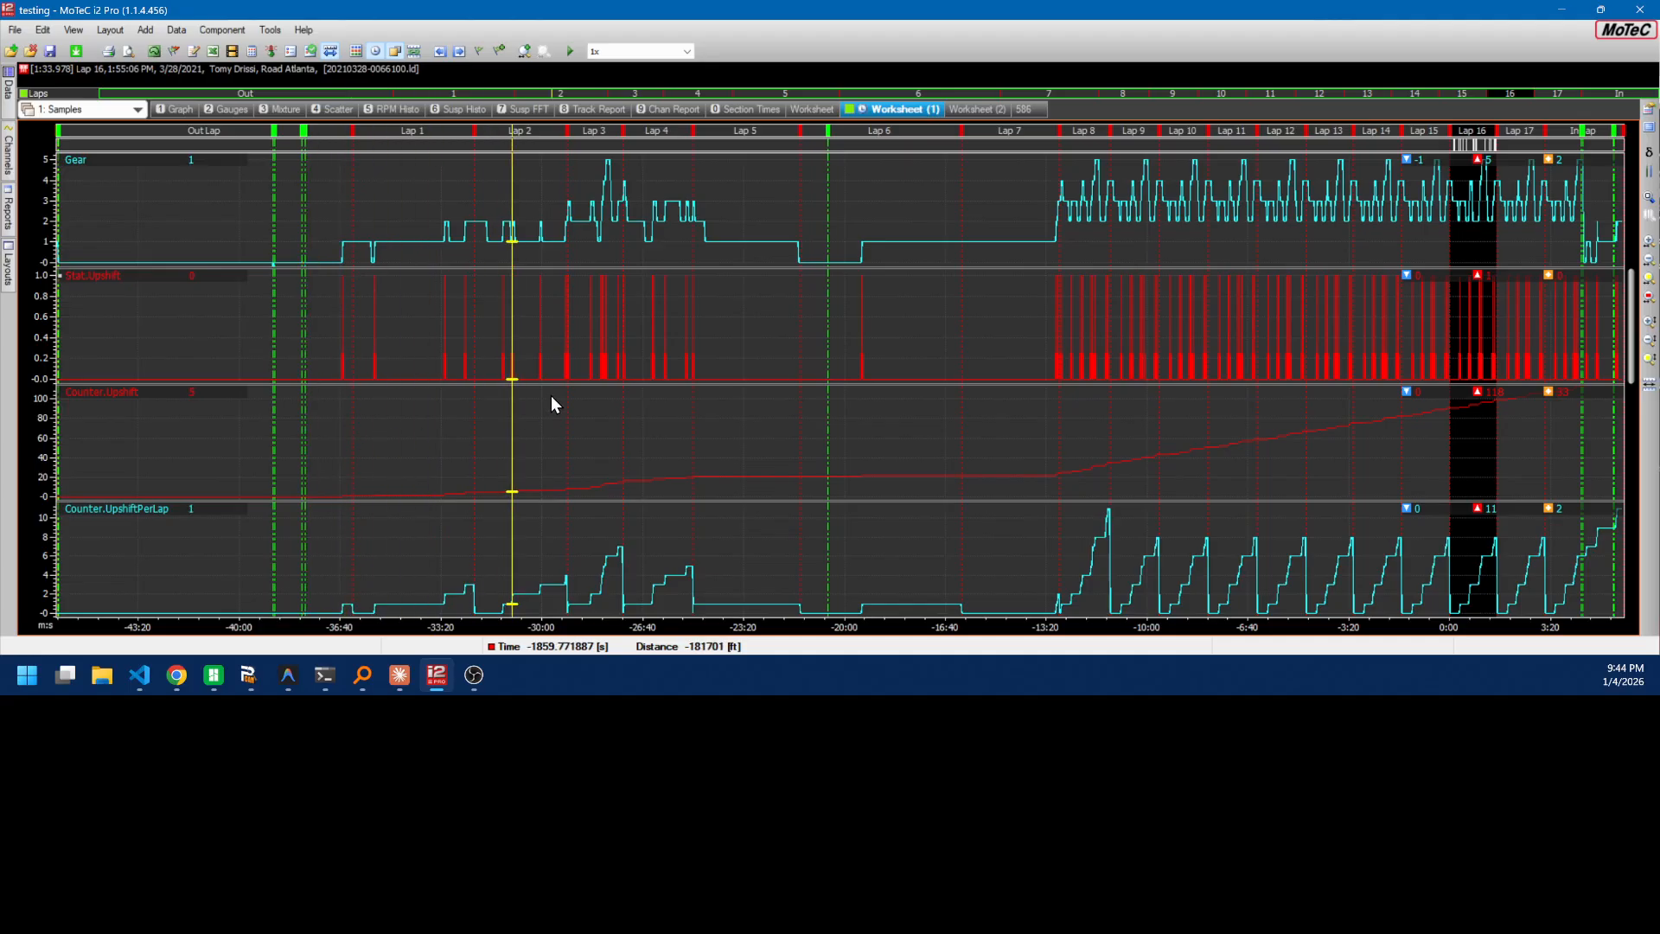
Open the Stat.Upshift expression from the log file maths for review and close it without changes
key(ctrl+m)
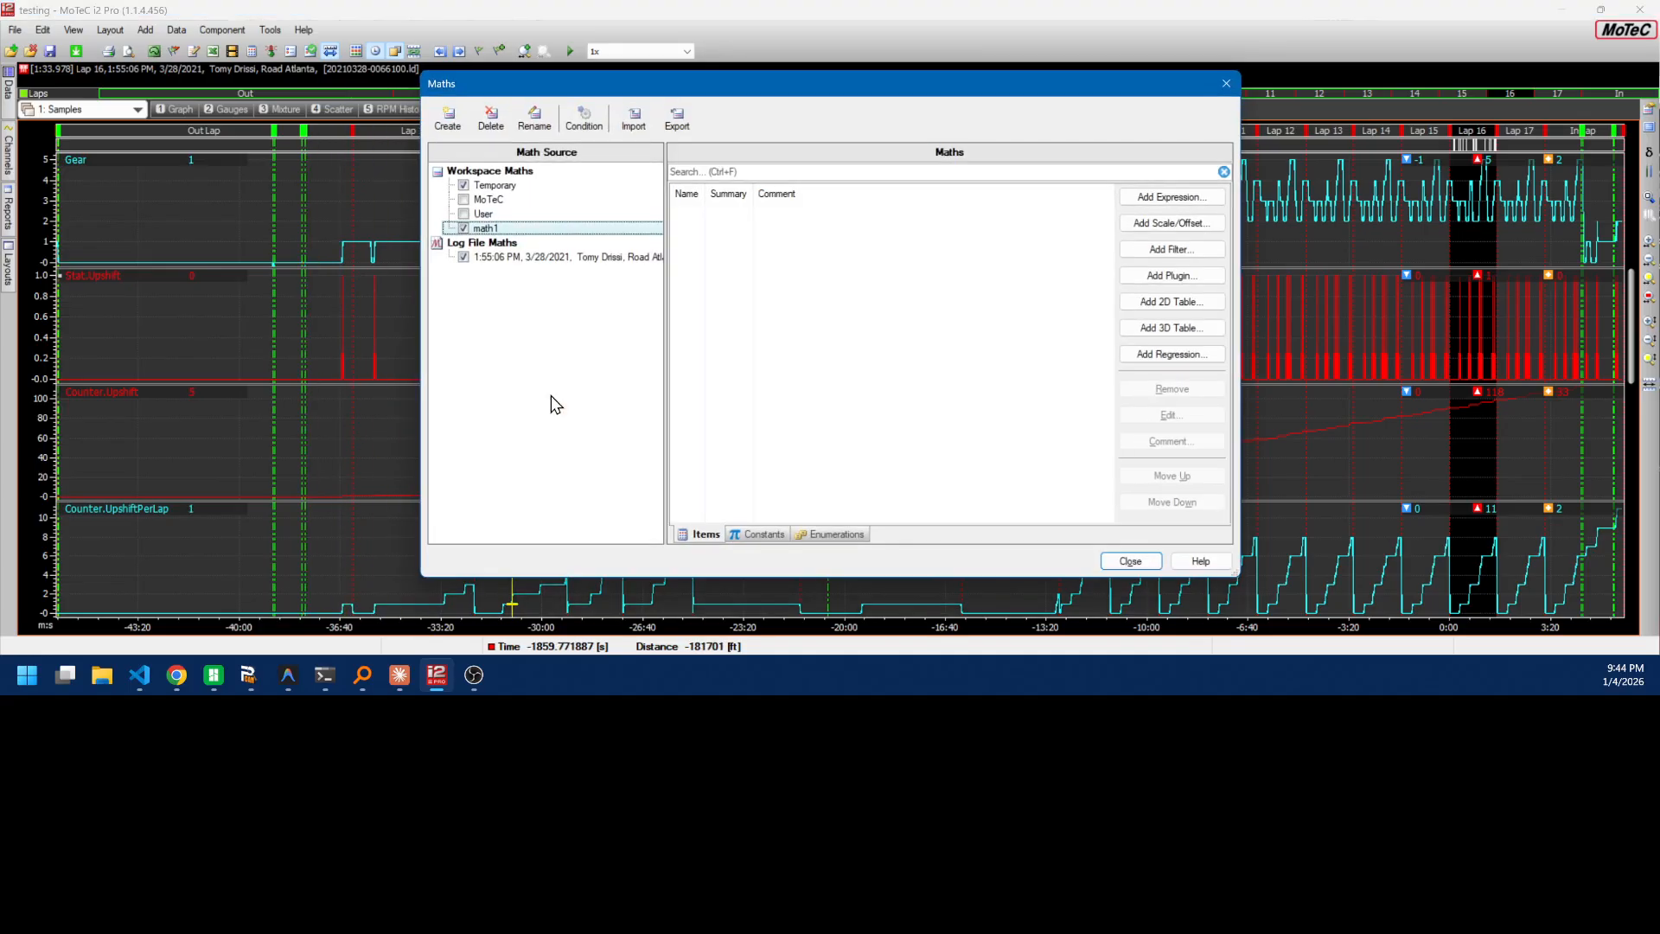
click(532, 258)
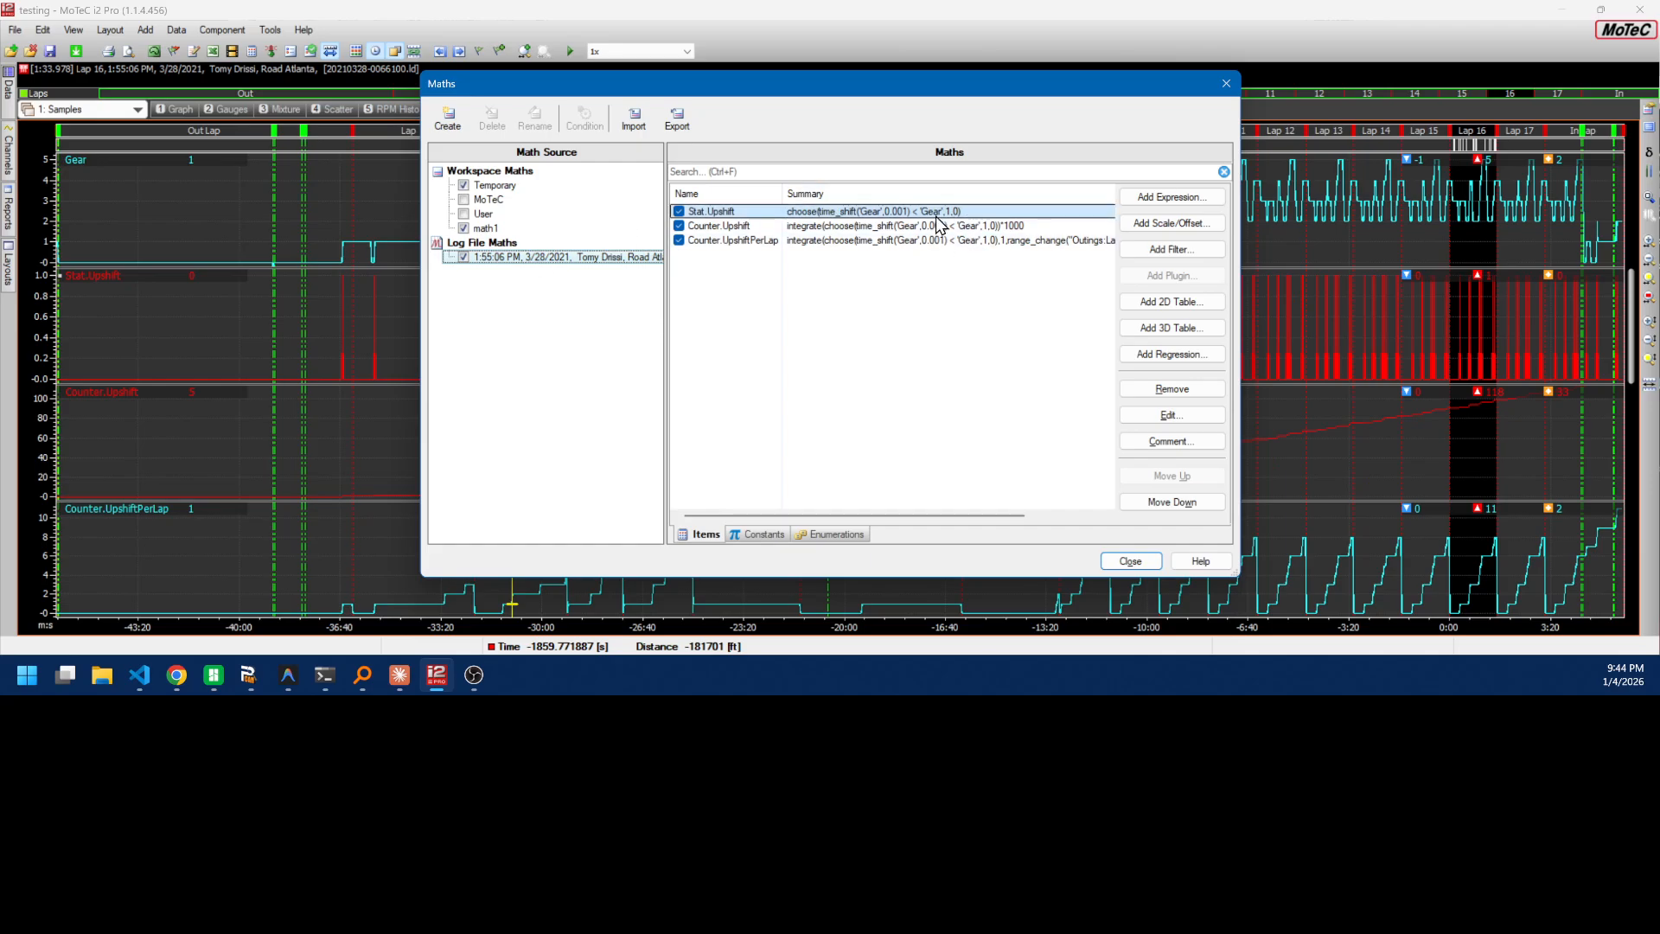
double_click(899, 212)
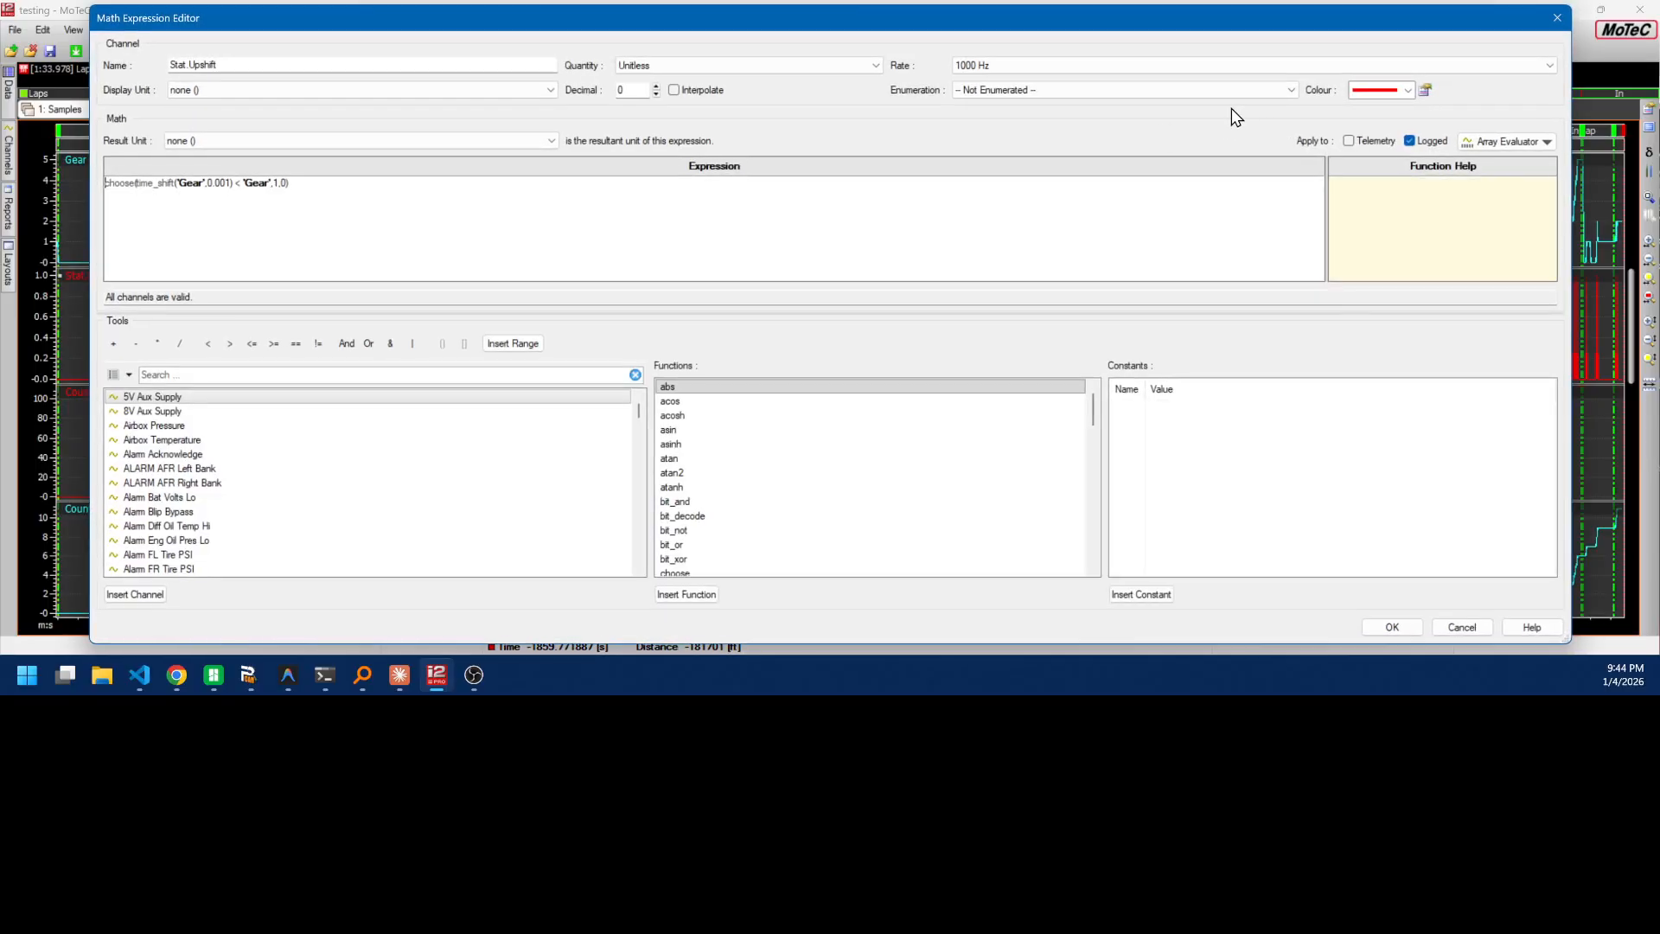
click(1462, 624)
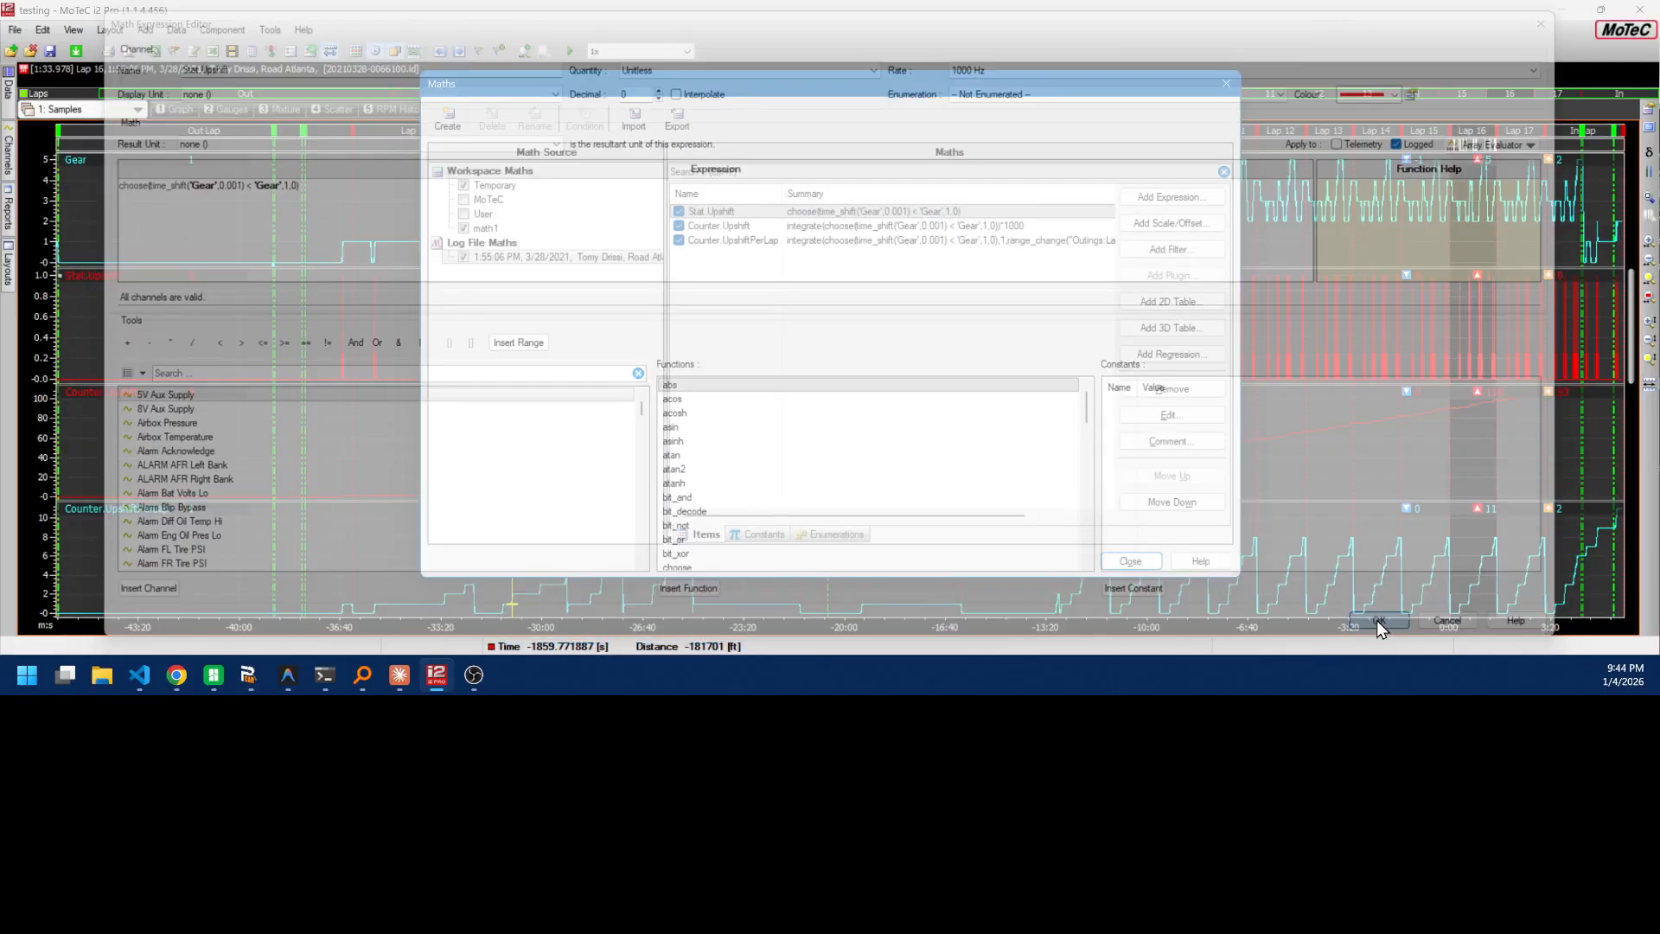
Inspect the Counter.Upshift expression, its 0.001 time shift, integrate function help and 1000 multiplier, and close the maths manager
double_click(697, 226)
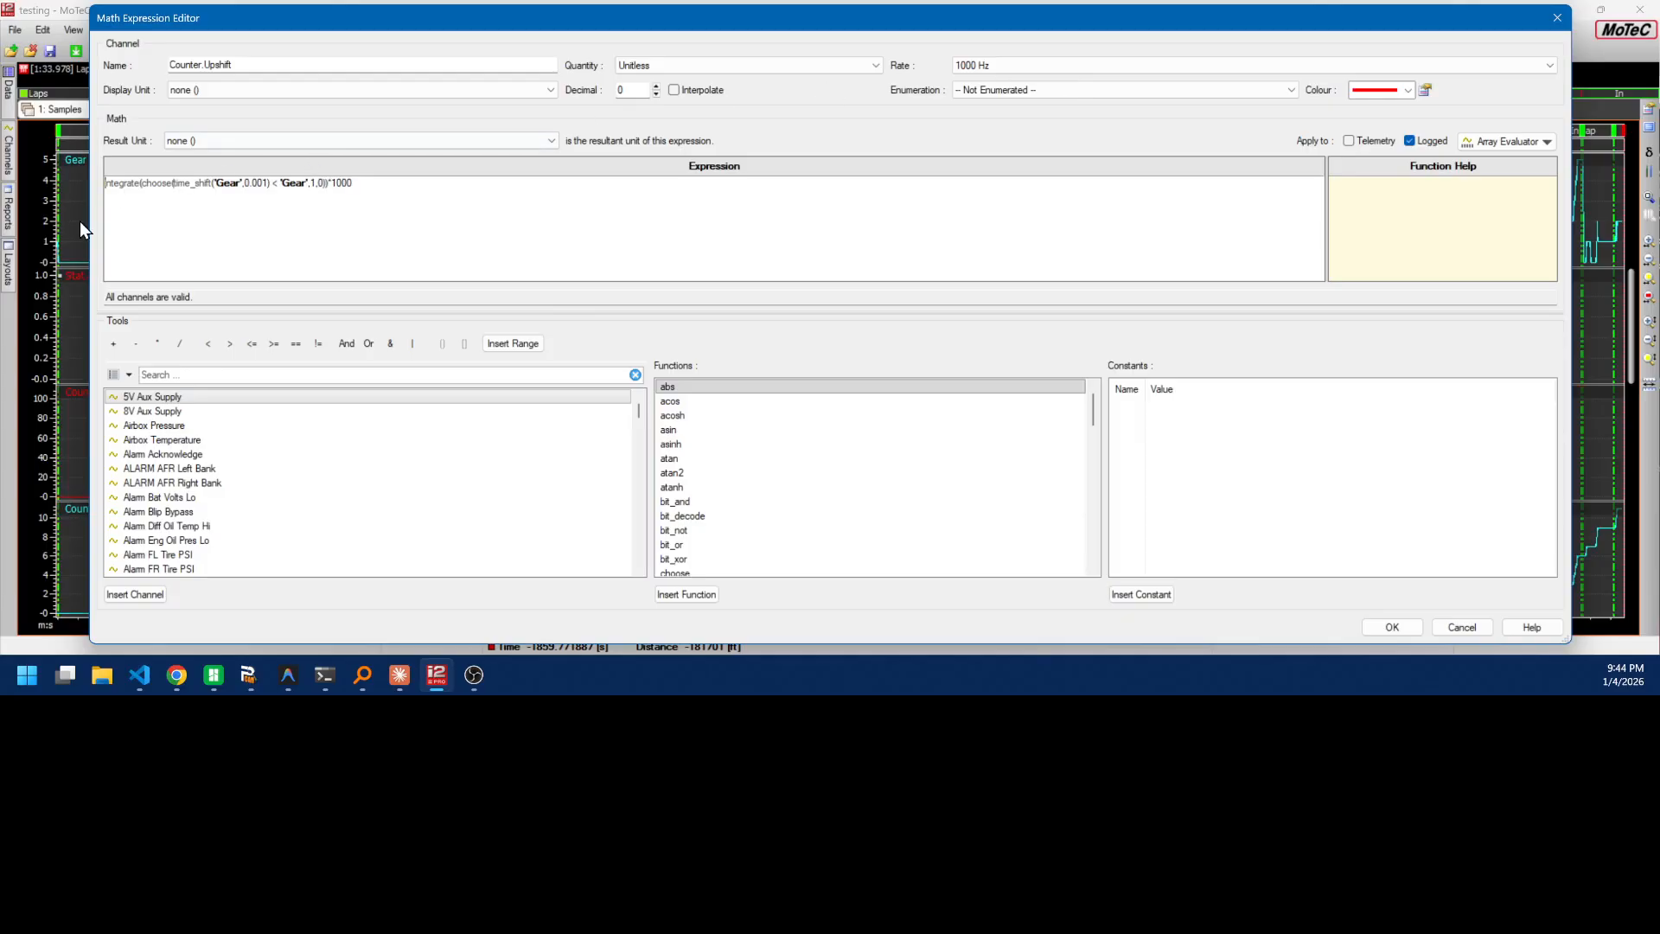
click(253, 185)
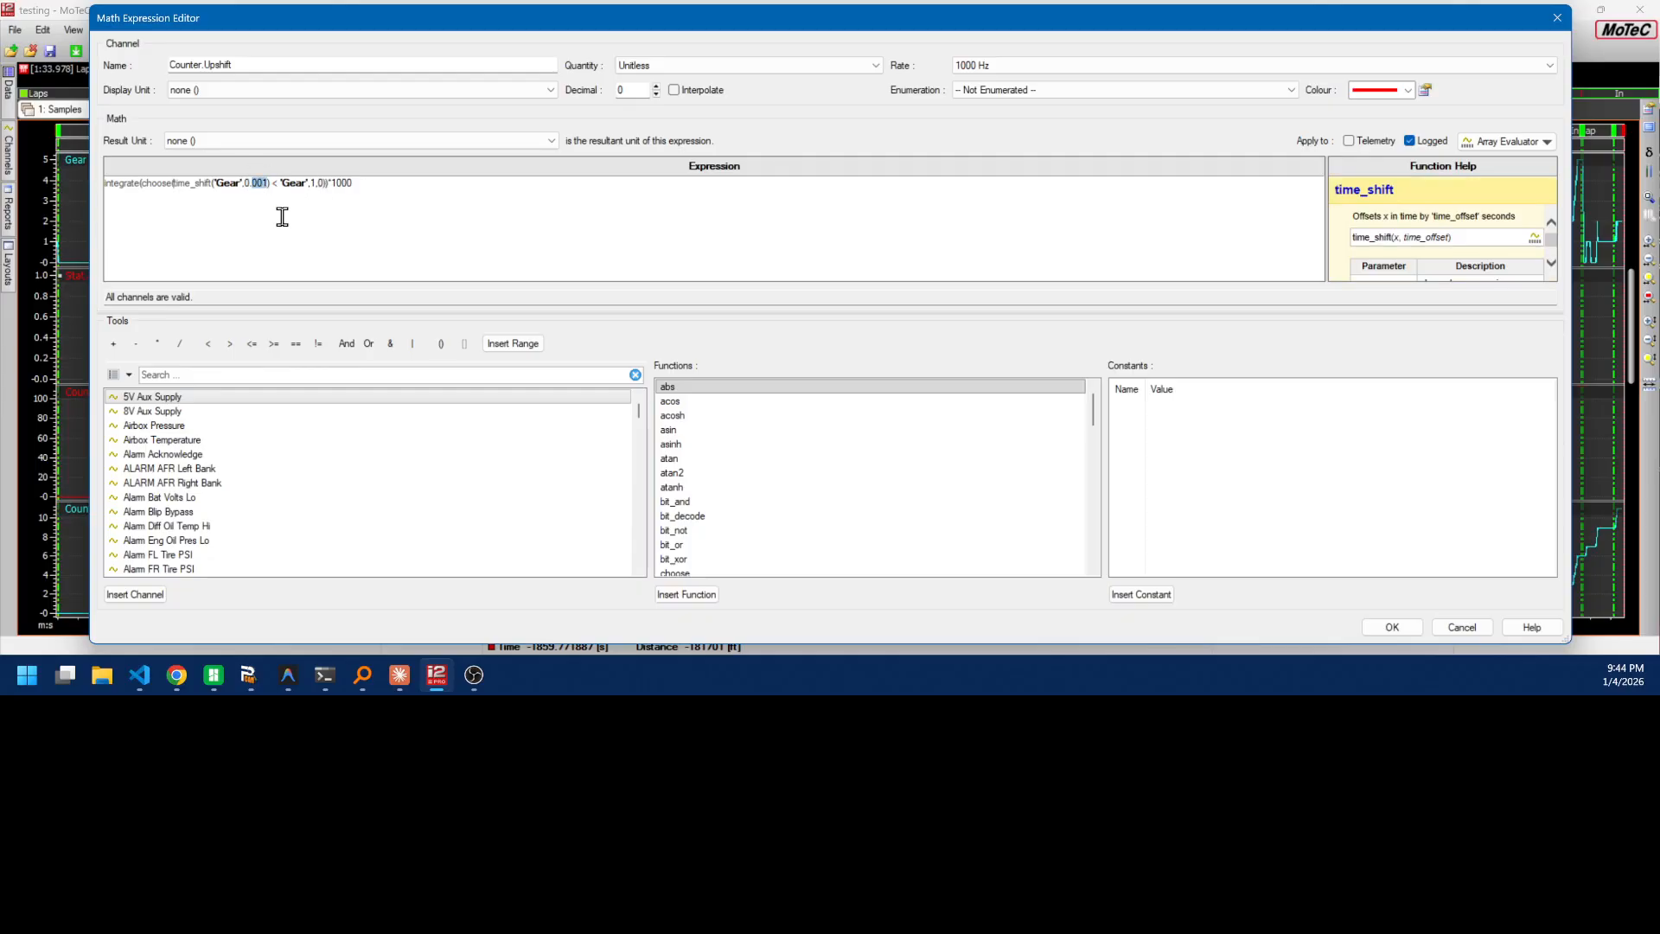
click(279, 213)
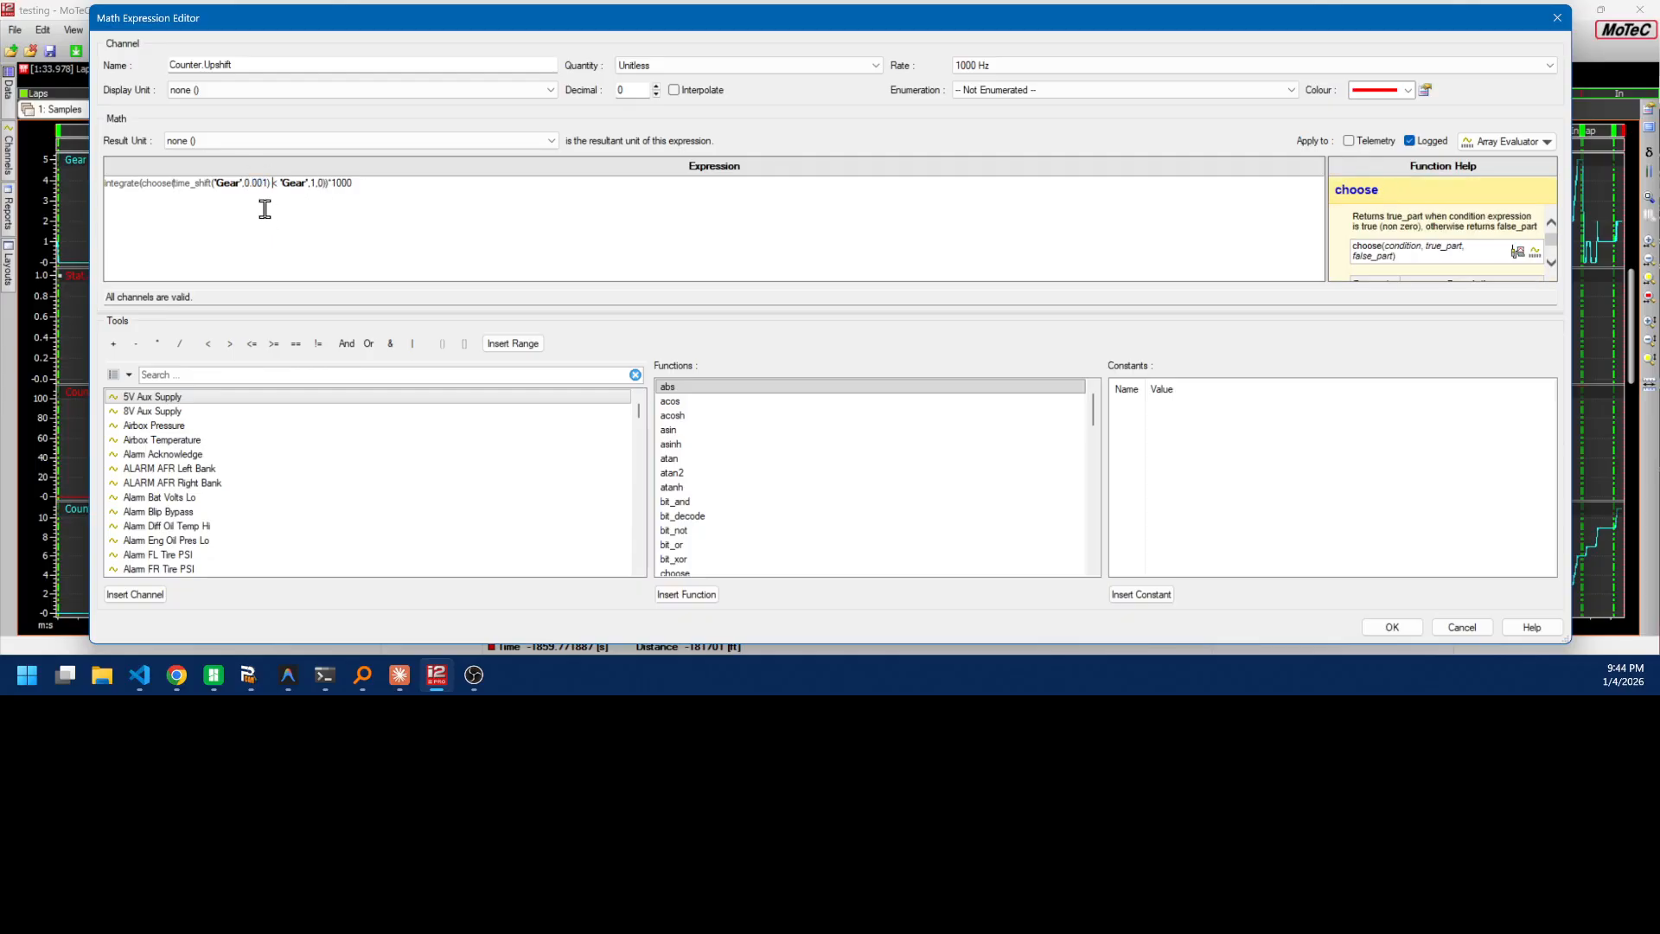
click(332, 183)
drag(426, 193, 326, 193)
click(259, 297)
click(105, 184)
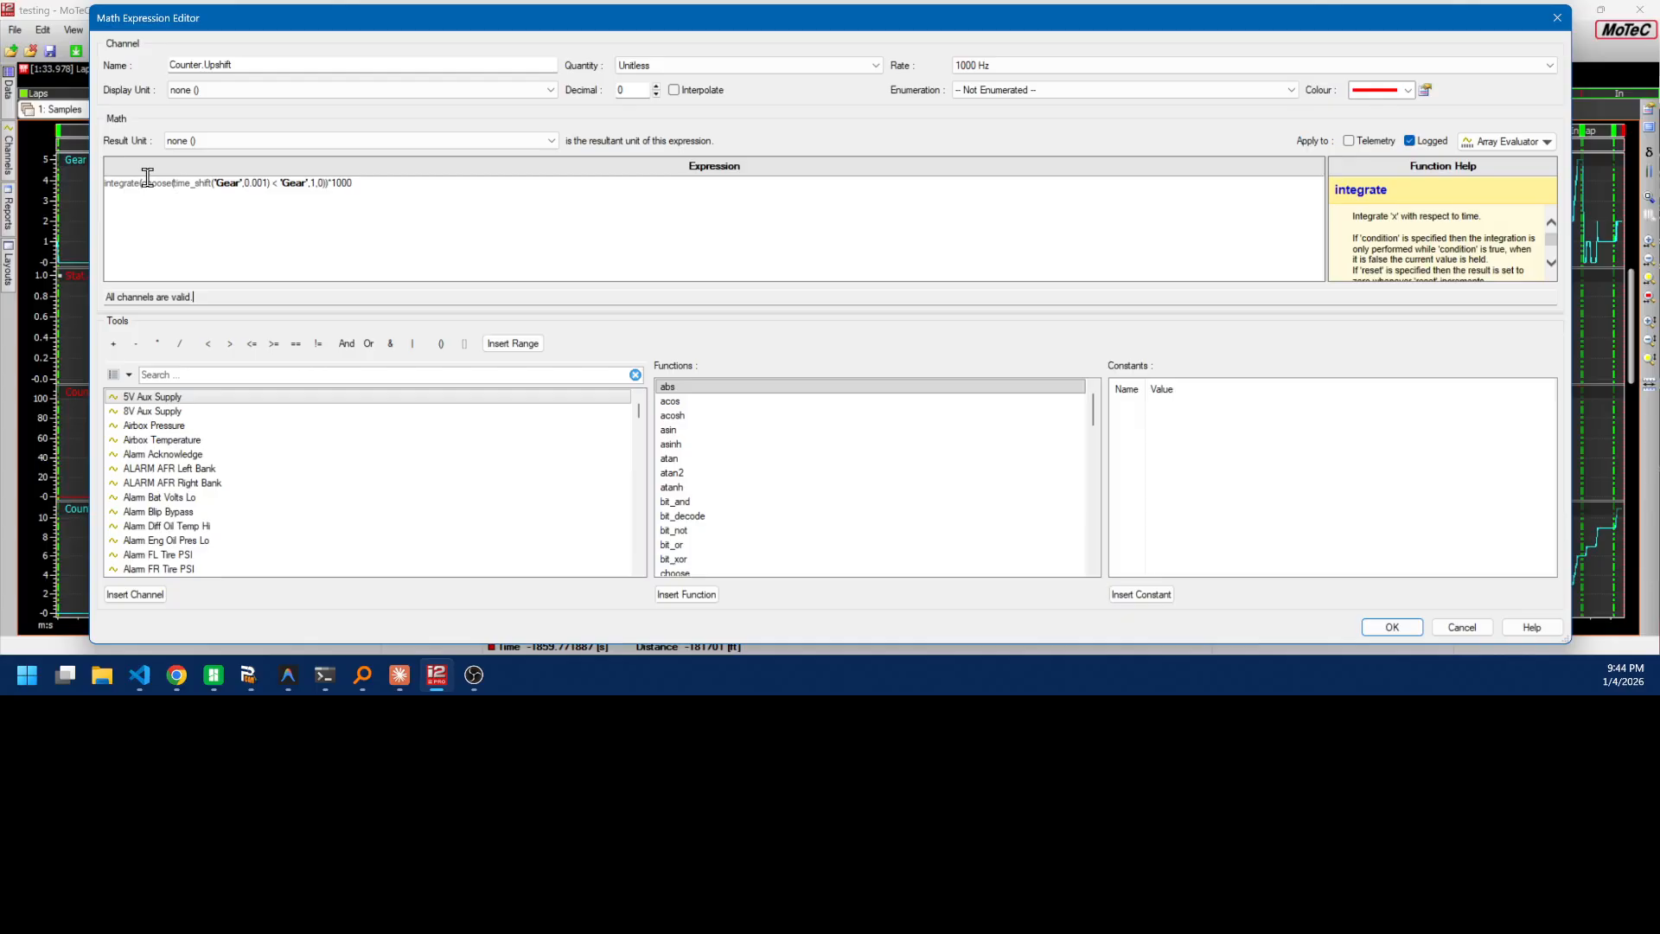
click(215, 299)
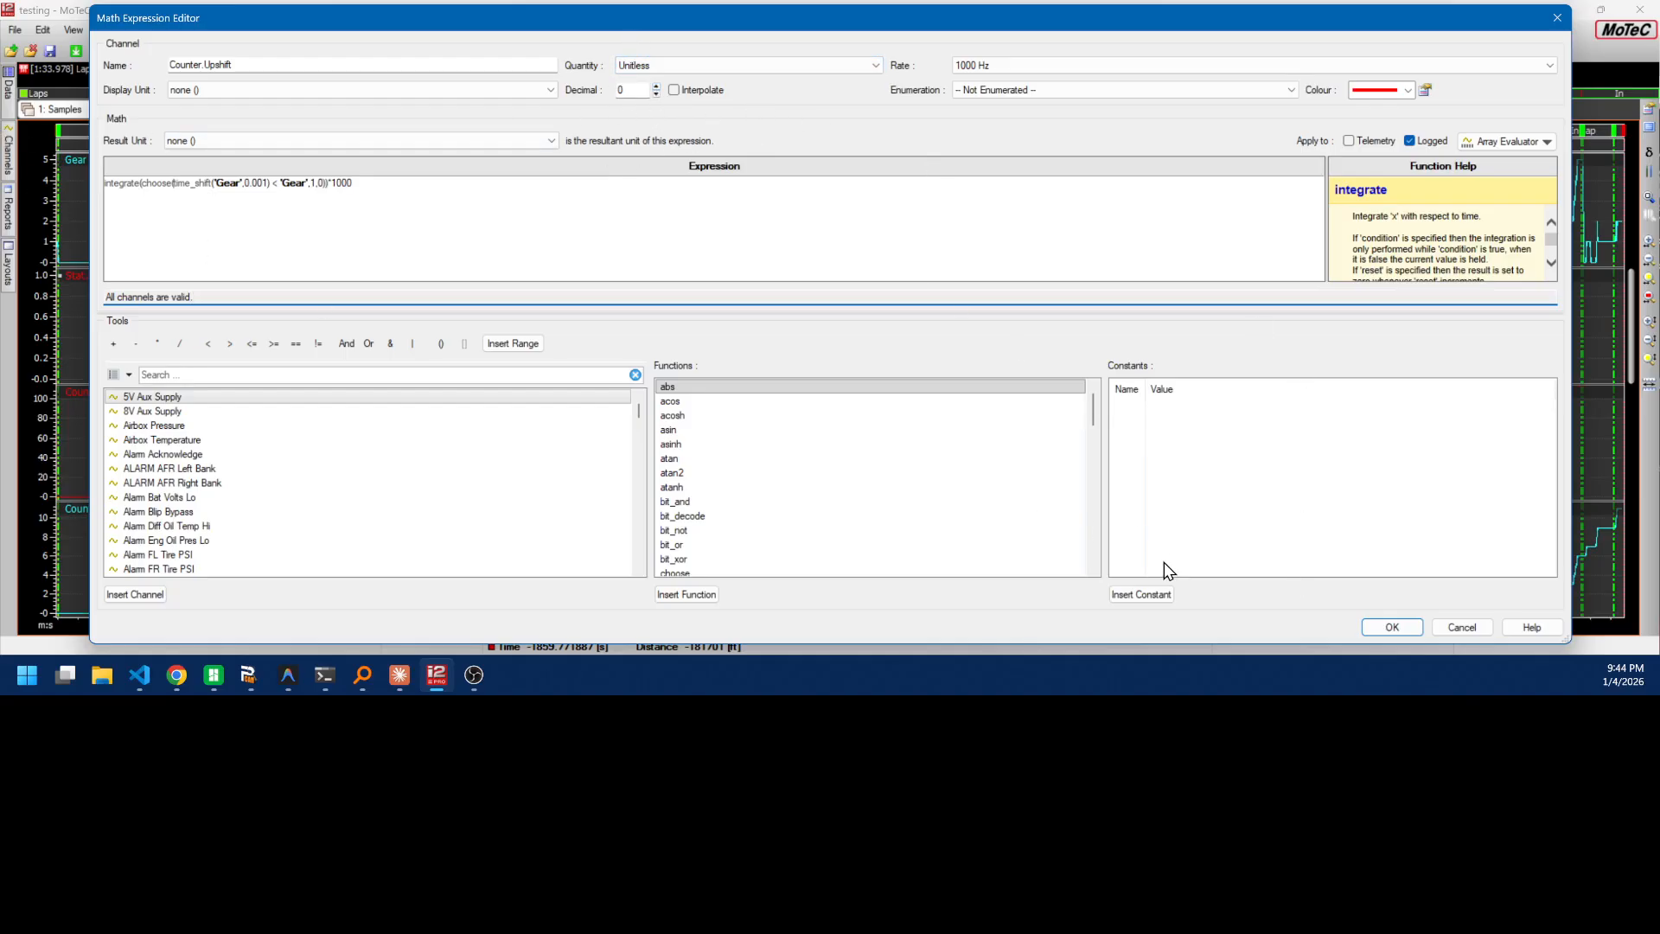
click(1394, 627)
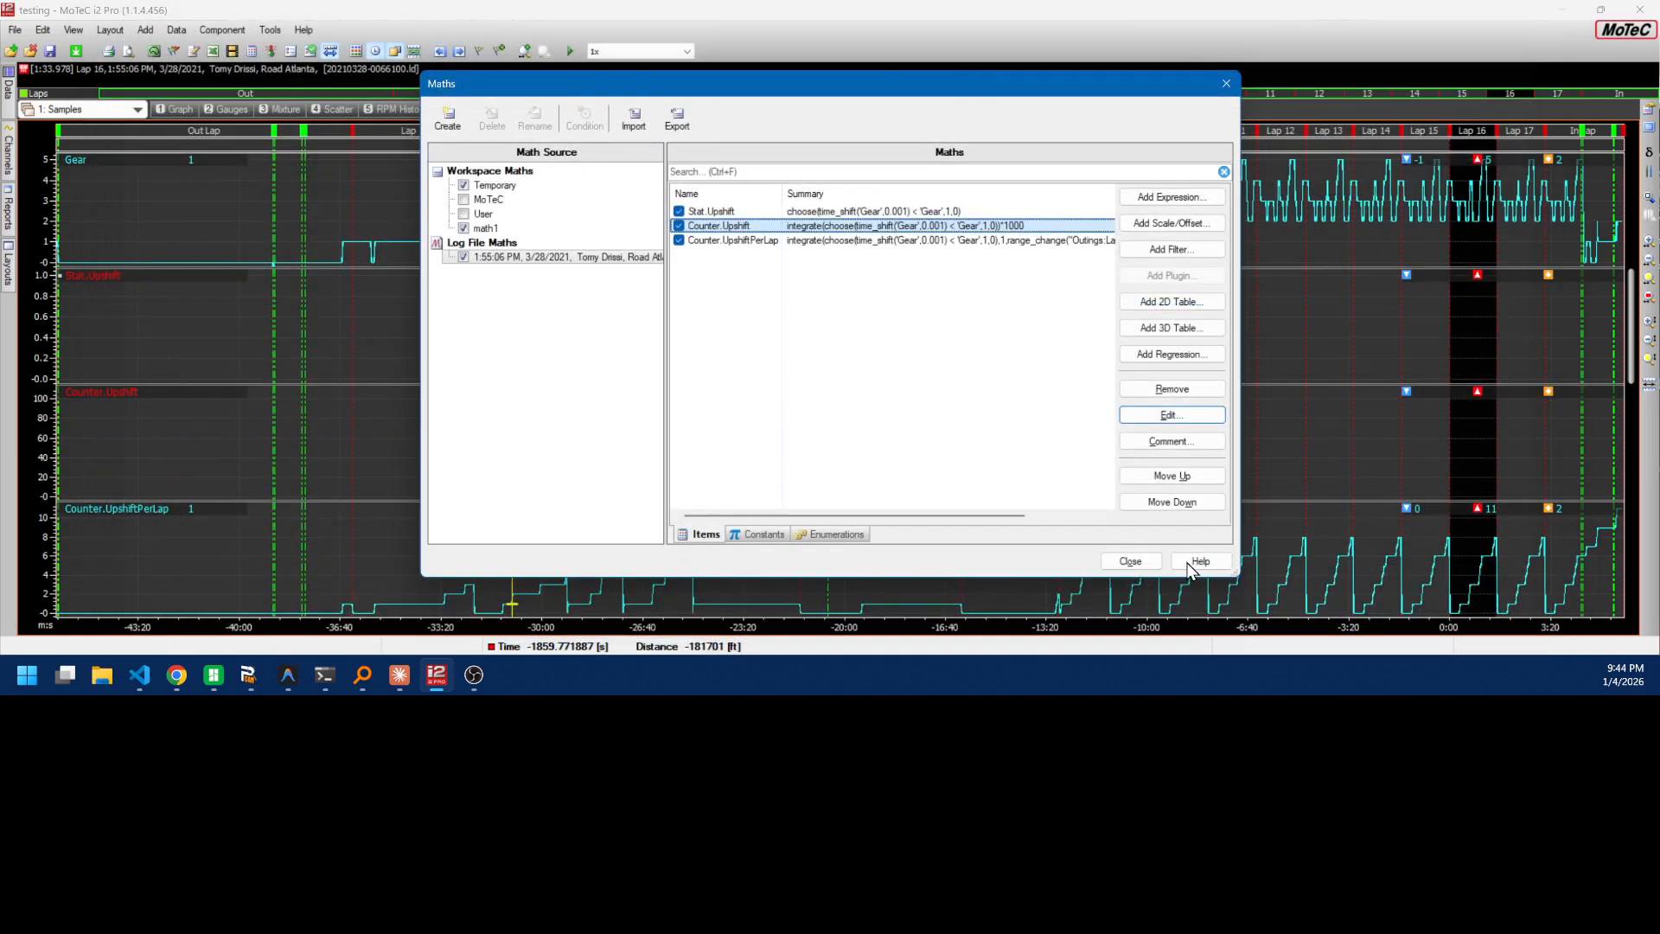
click(1148, 563)
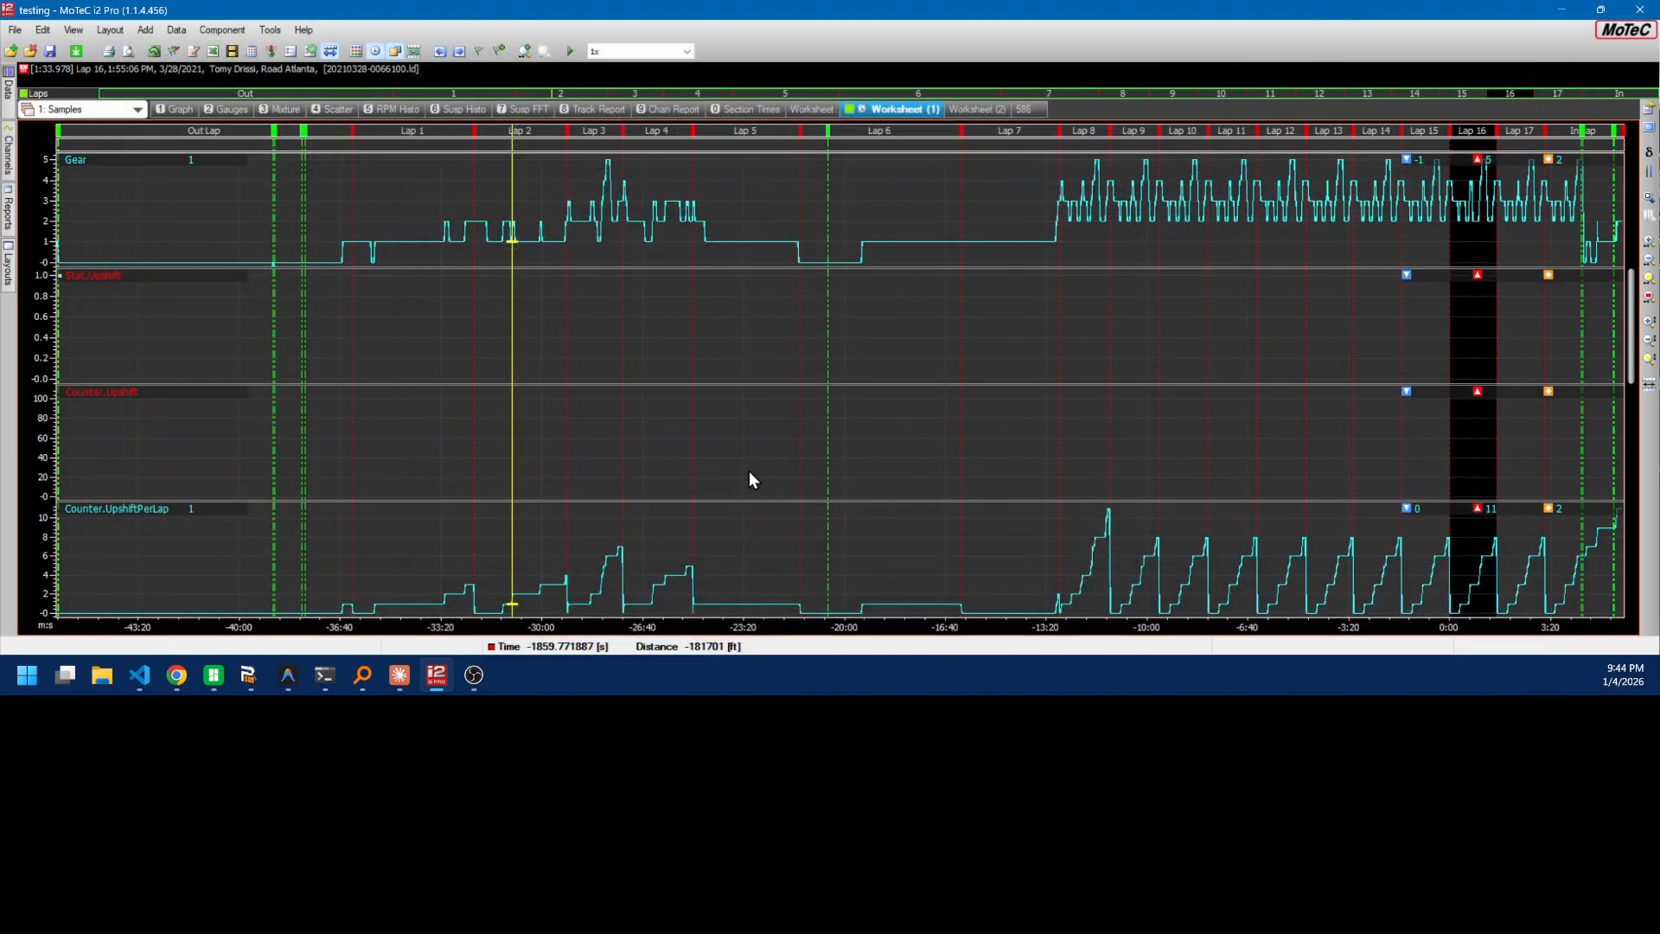
Examine Laps 8 to 10 by moving the cursor through the first upshifts around Lap 8, comparing the cumulative and per-lap counters
click(697, 444)
click(936, 449)
drag(1035, 456, 1219, 414)
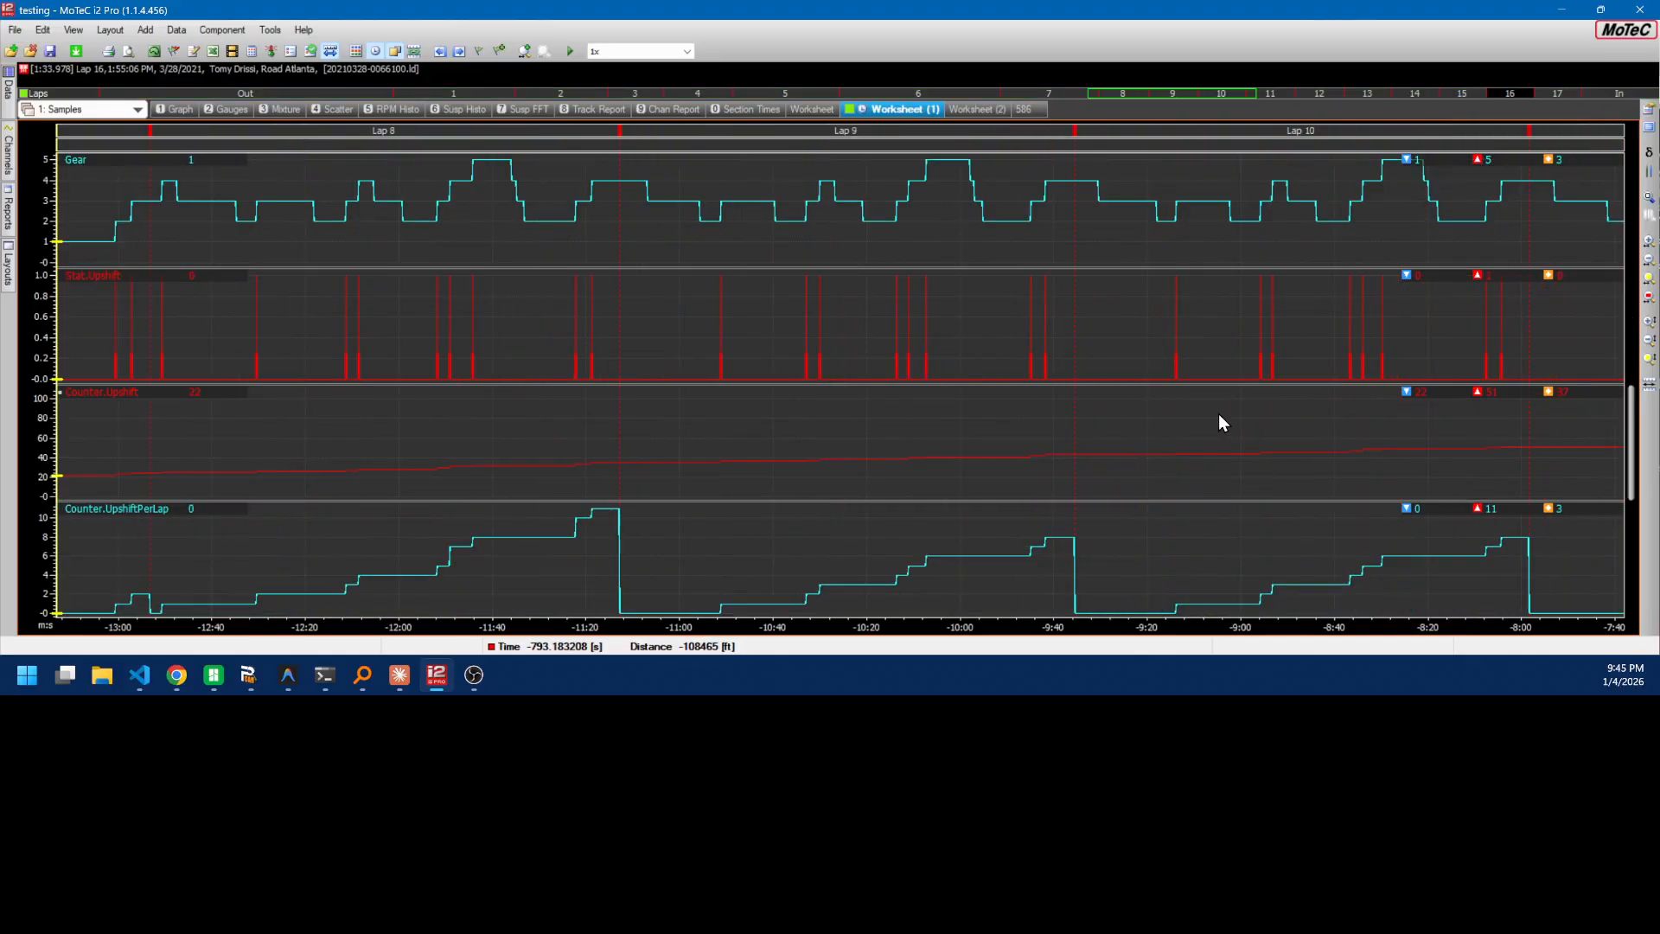
click(123, 449)
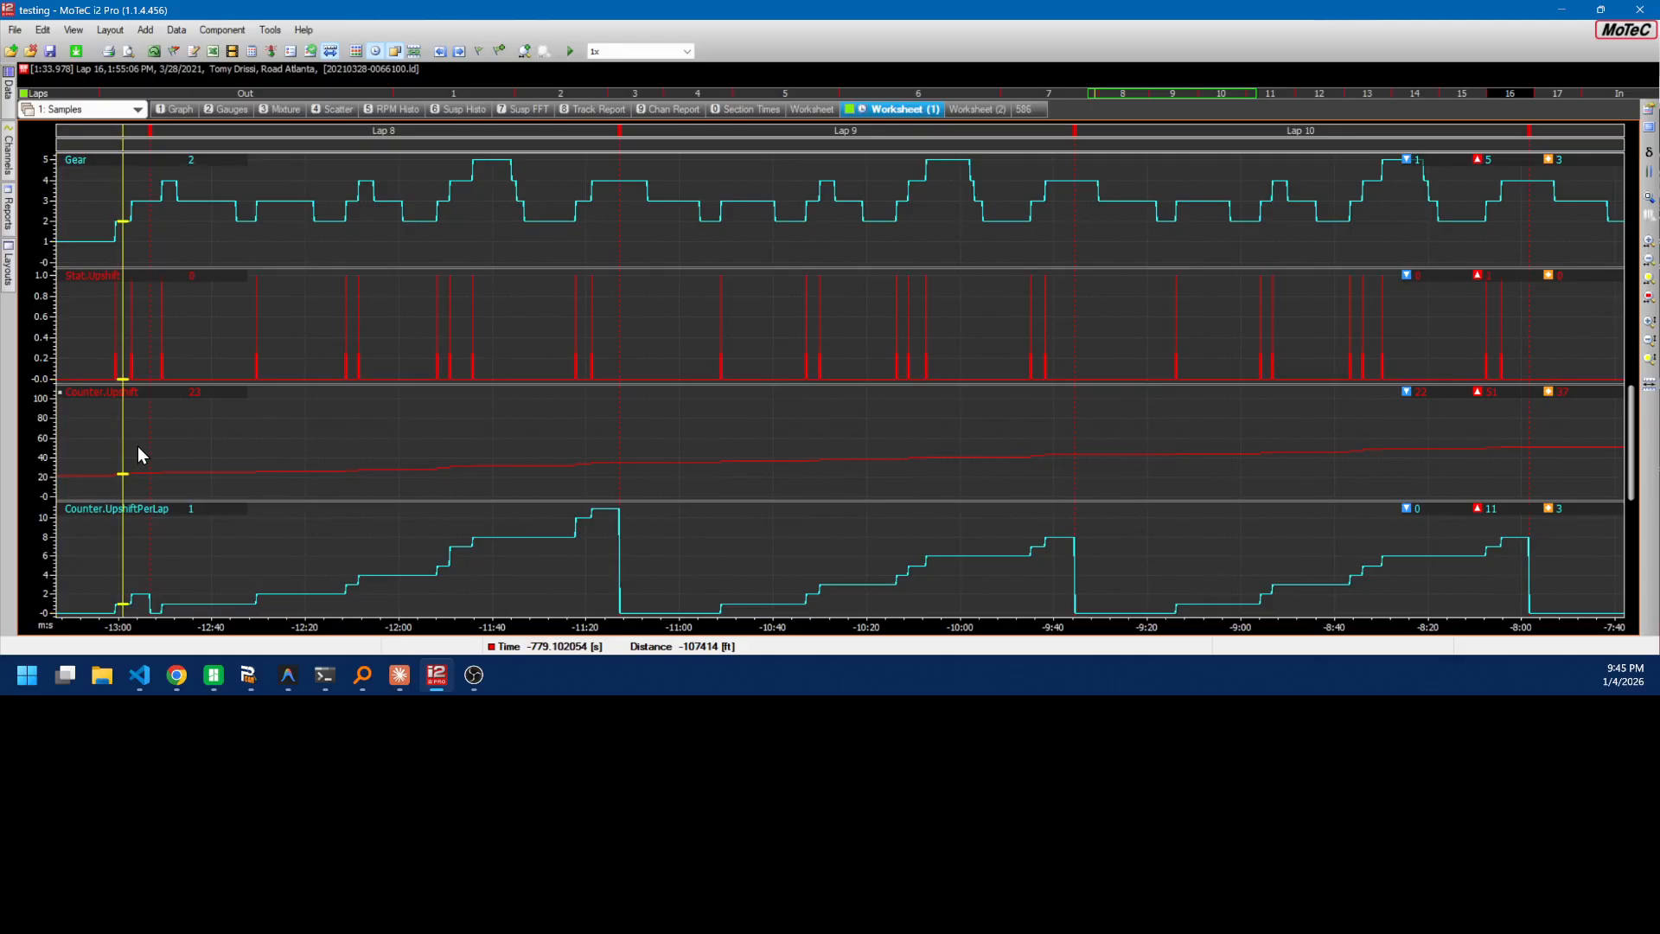
key(Right)
key(Right)
key(Right)
key(Right)
key(Right)
key(Right)
key(Right)
key(Right)
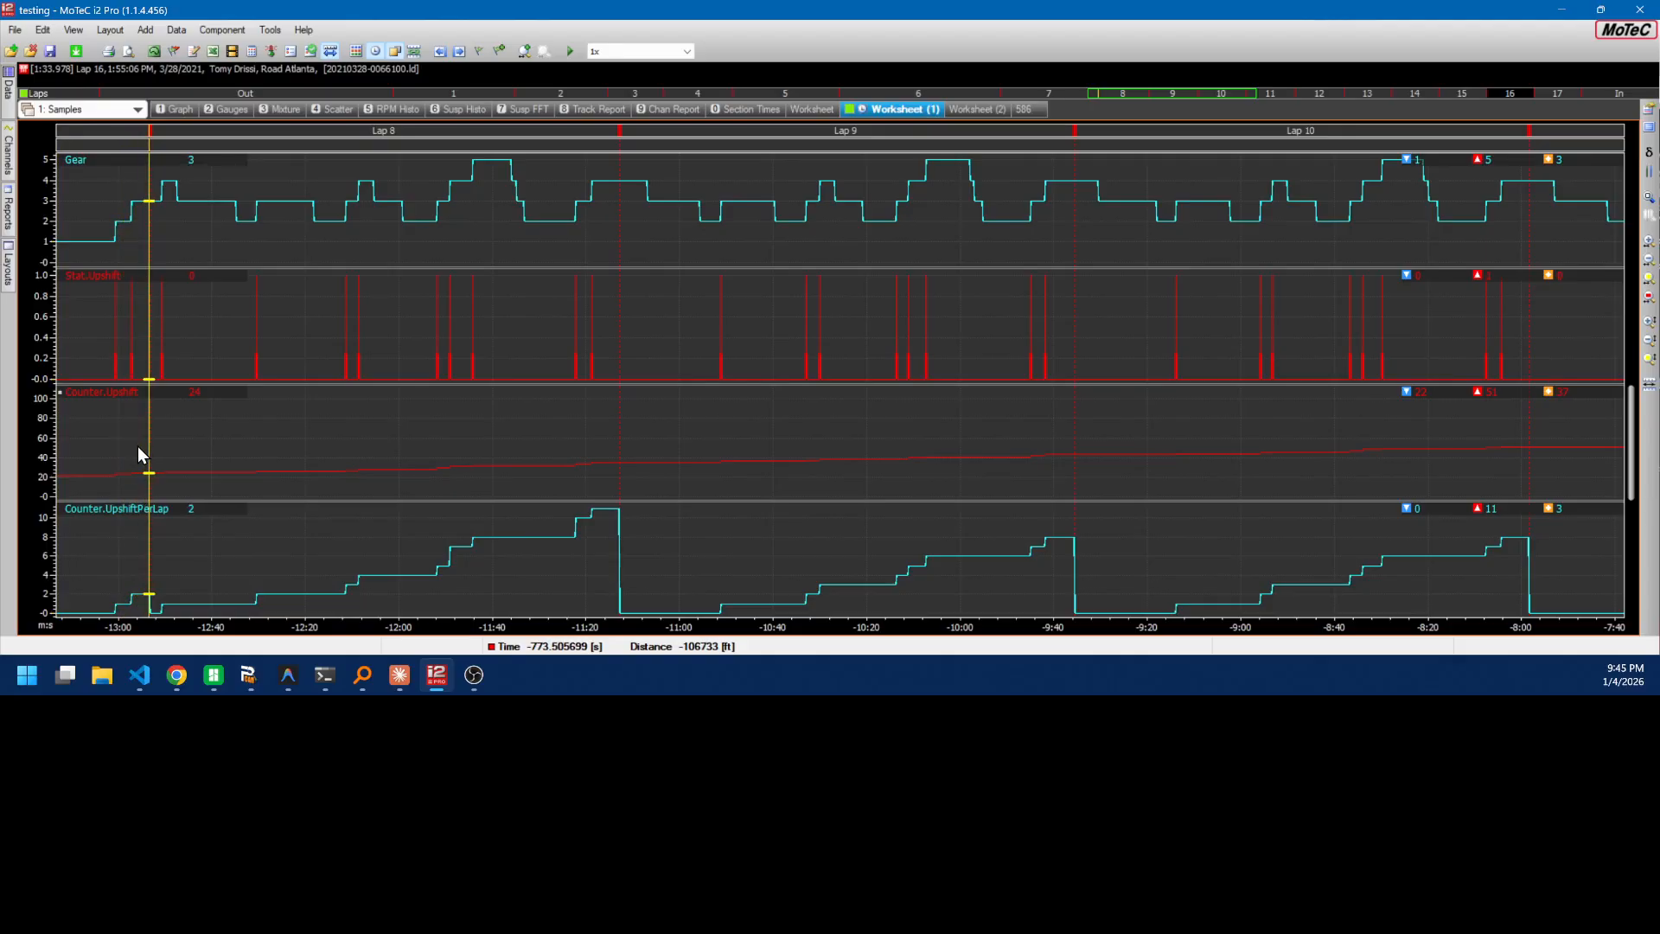
key(Right)
key(Right)
key(Right)
key(Right)
key(Right)
key(Right)
key(Right)
key(Right)
key(Right)
key(Right)
key(Right)
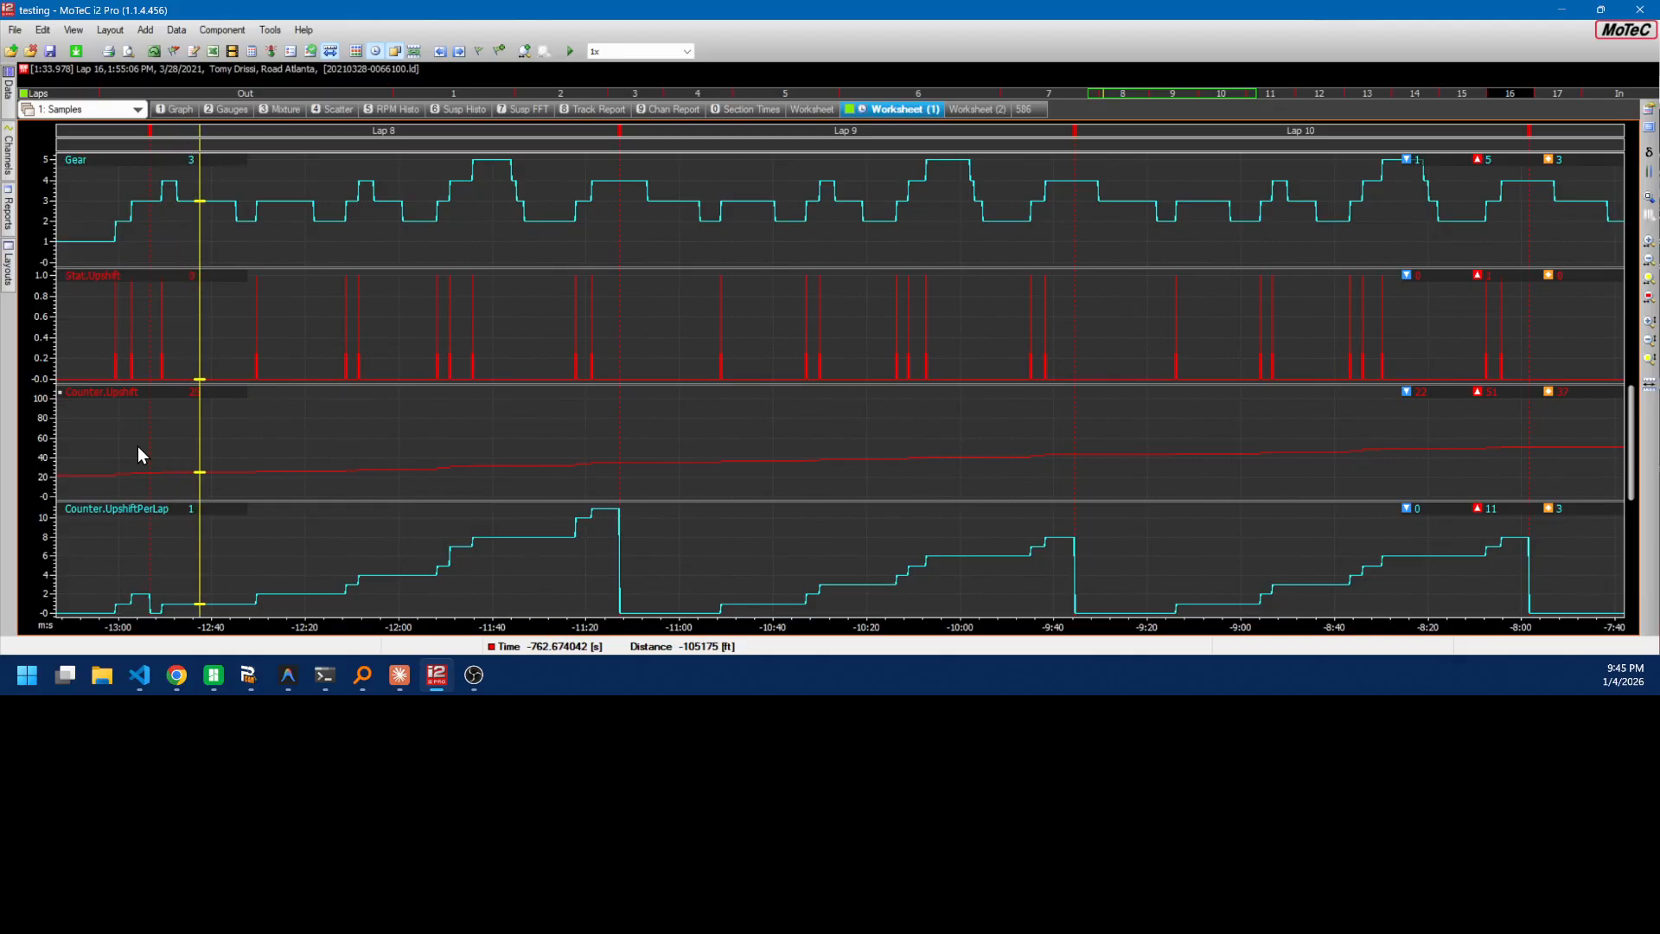
key(Right)
key(Right)
key(Right)
key(Right)
key(Right)
key(Right)
key(Right)
key(Right)
key(Right)
key(Right)
key(Right)
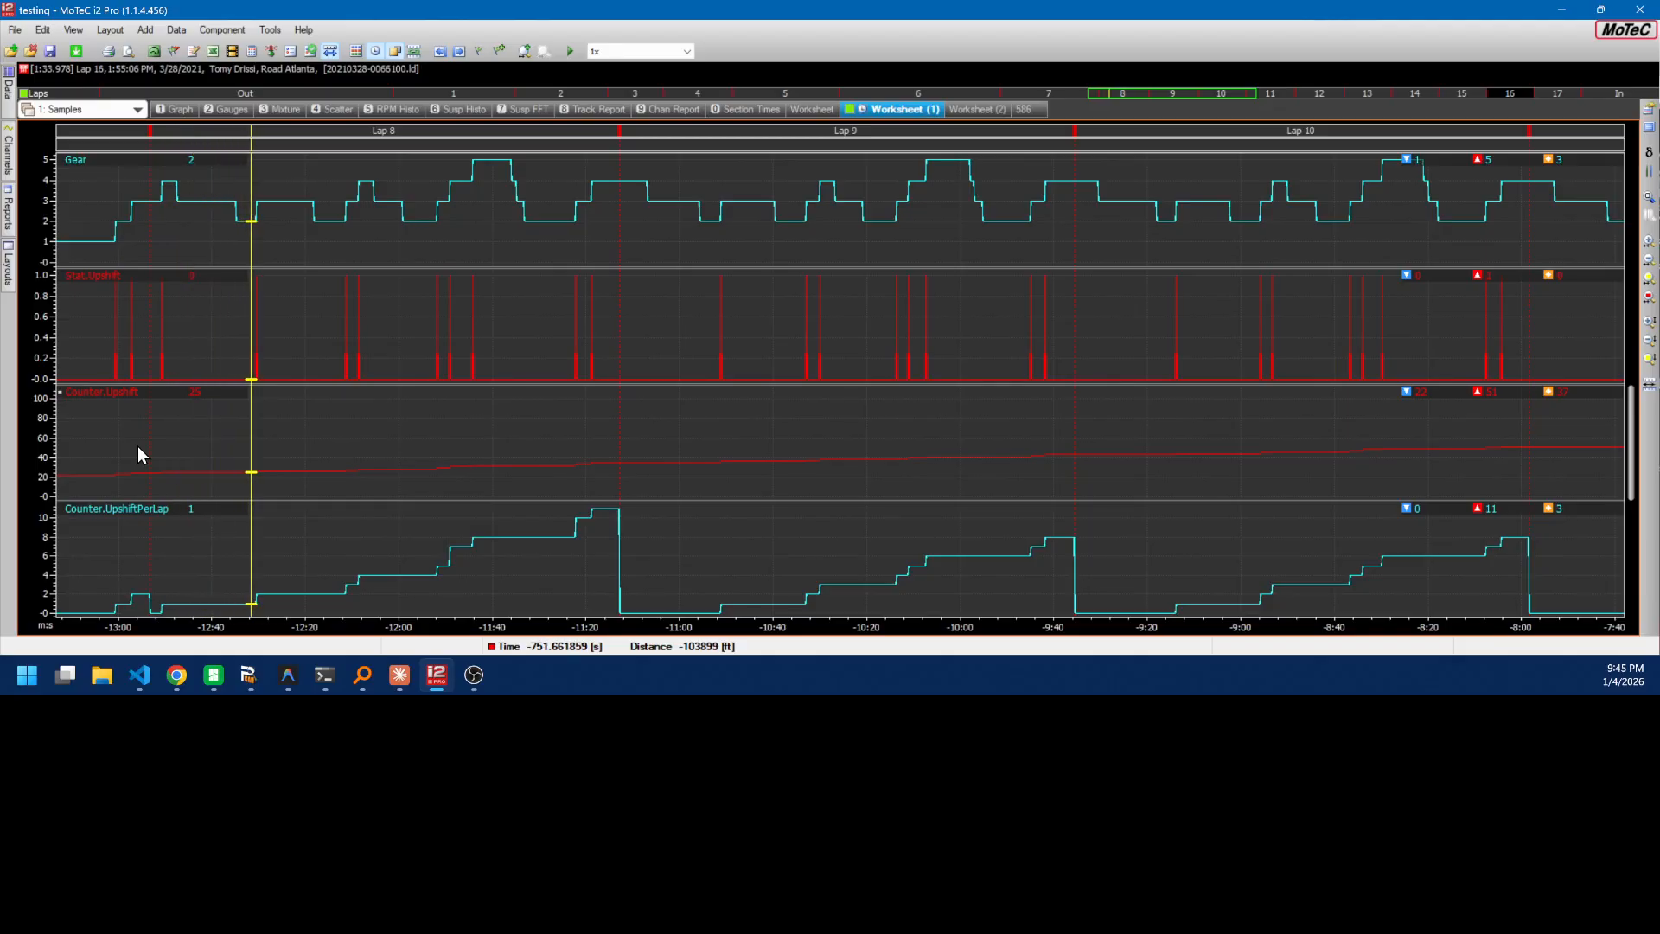
key(Right)
key(Right)
key(Right)
key(Right)
key(Right)
key(Right)
key(Right)
key(Right)
key(Right)
key(Right)
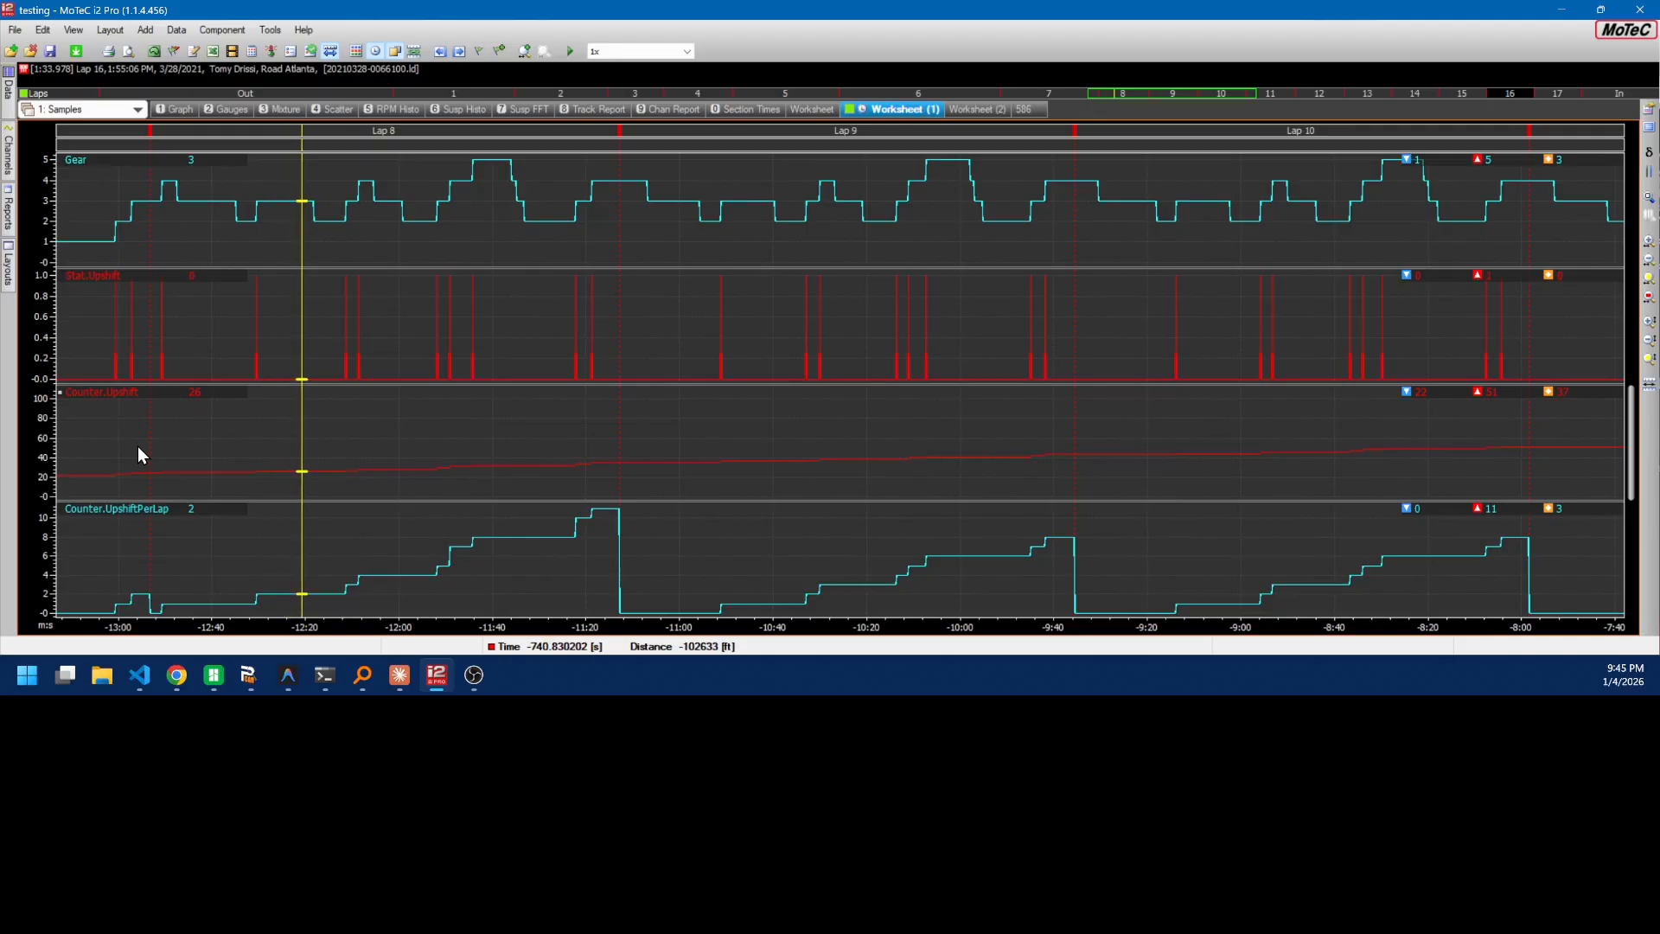
key(Down)
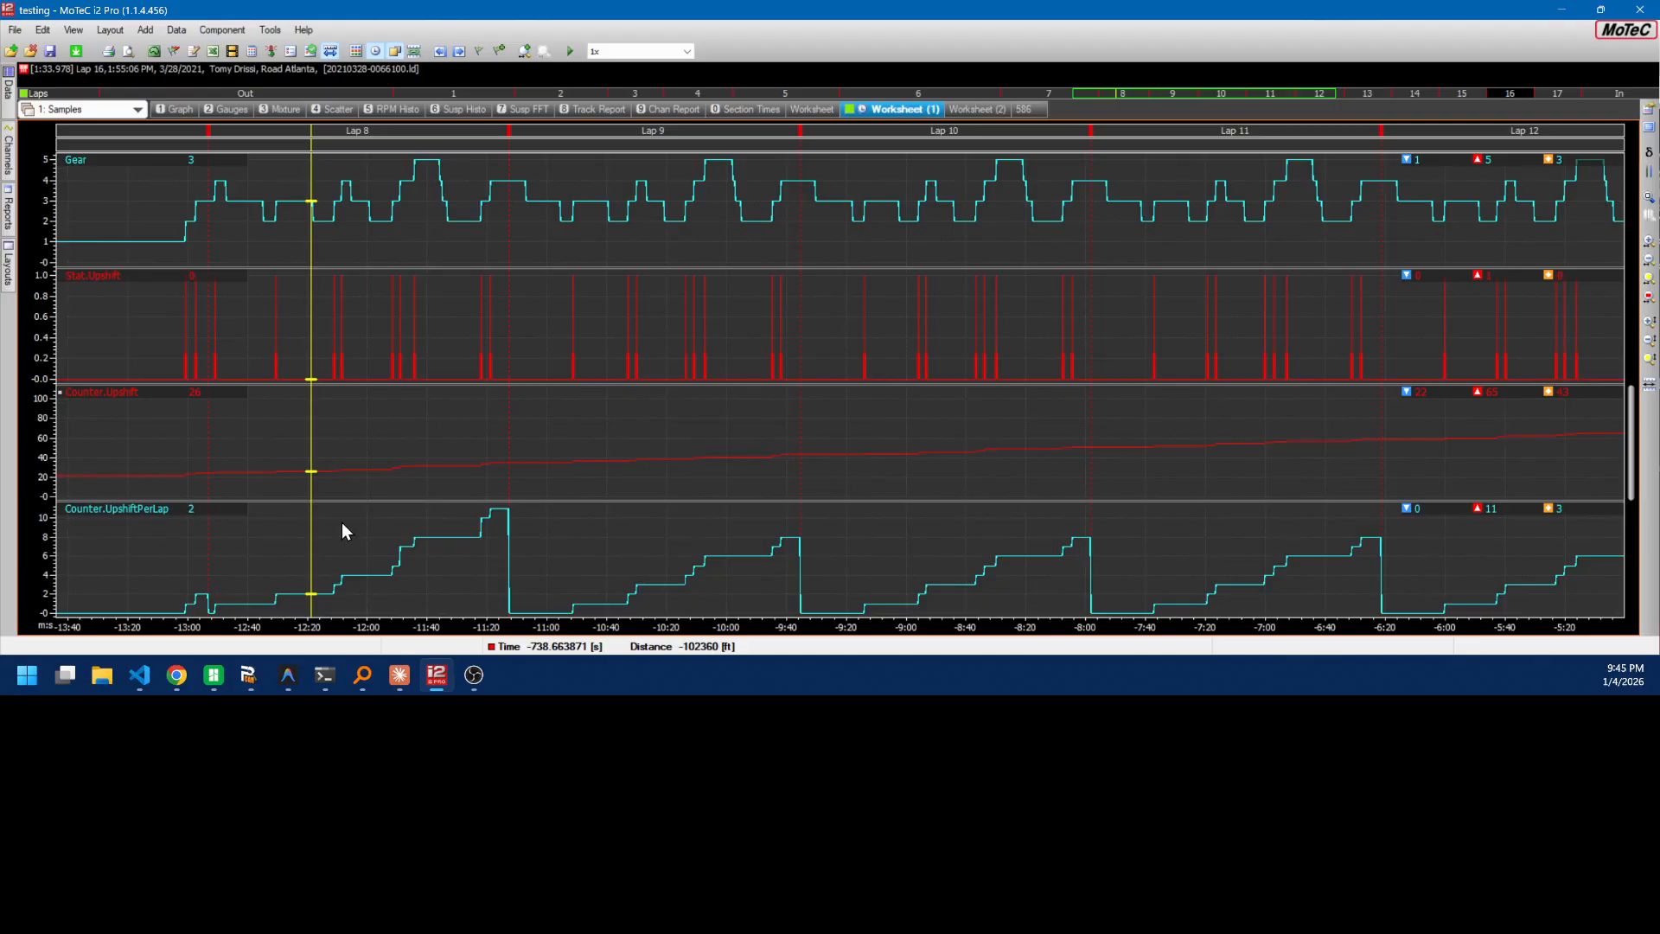
Open the log file's Counter.UpshiftPerLap expression and examine its range_change("Outings:Laps") reset argument alongside the integrate help
key(ctrl+m)
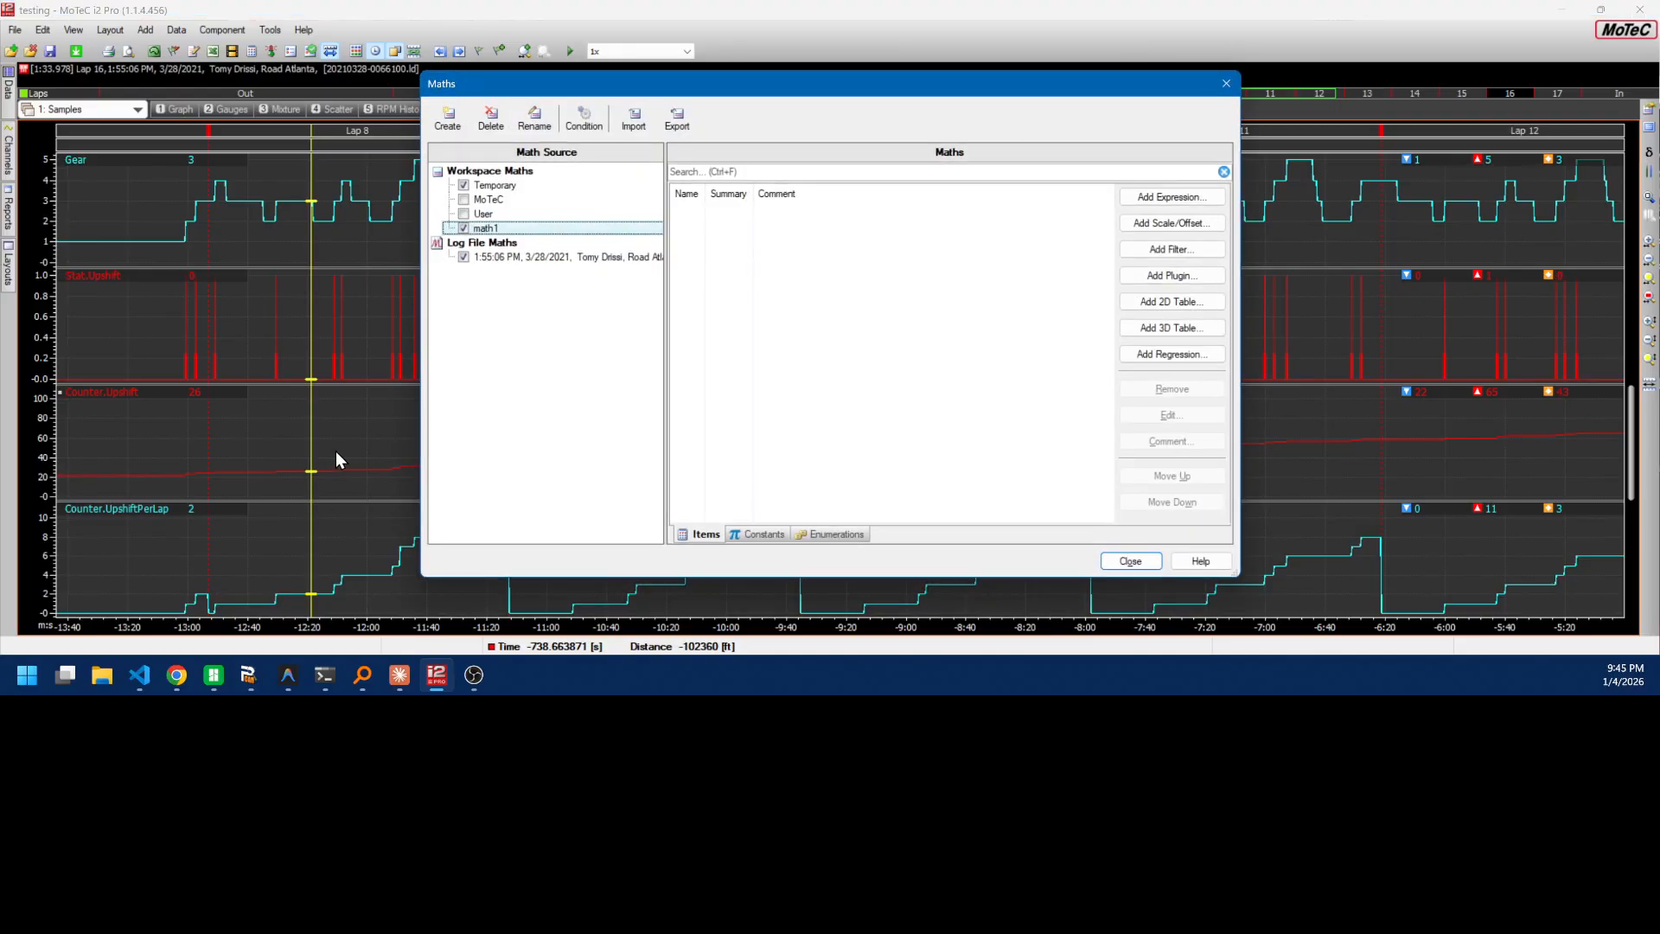
click(501, 250)
click(767, 240)
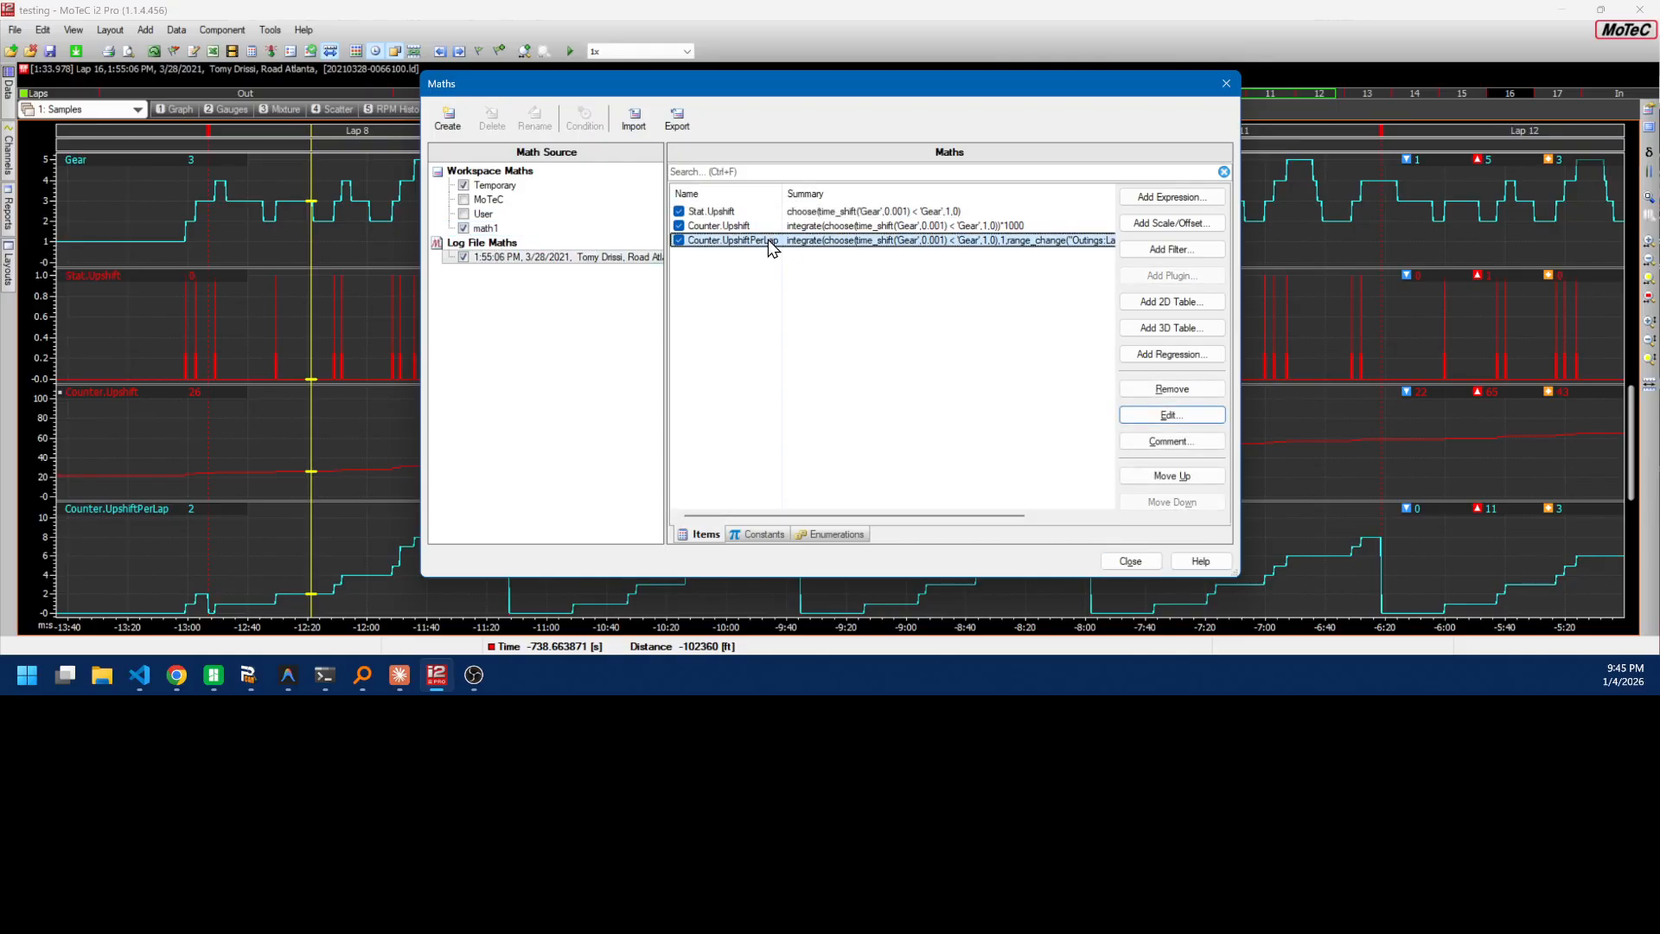
double_click(768, 240)
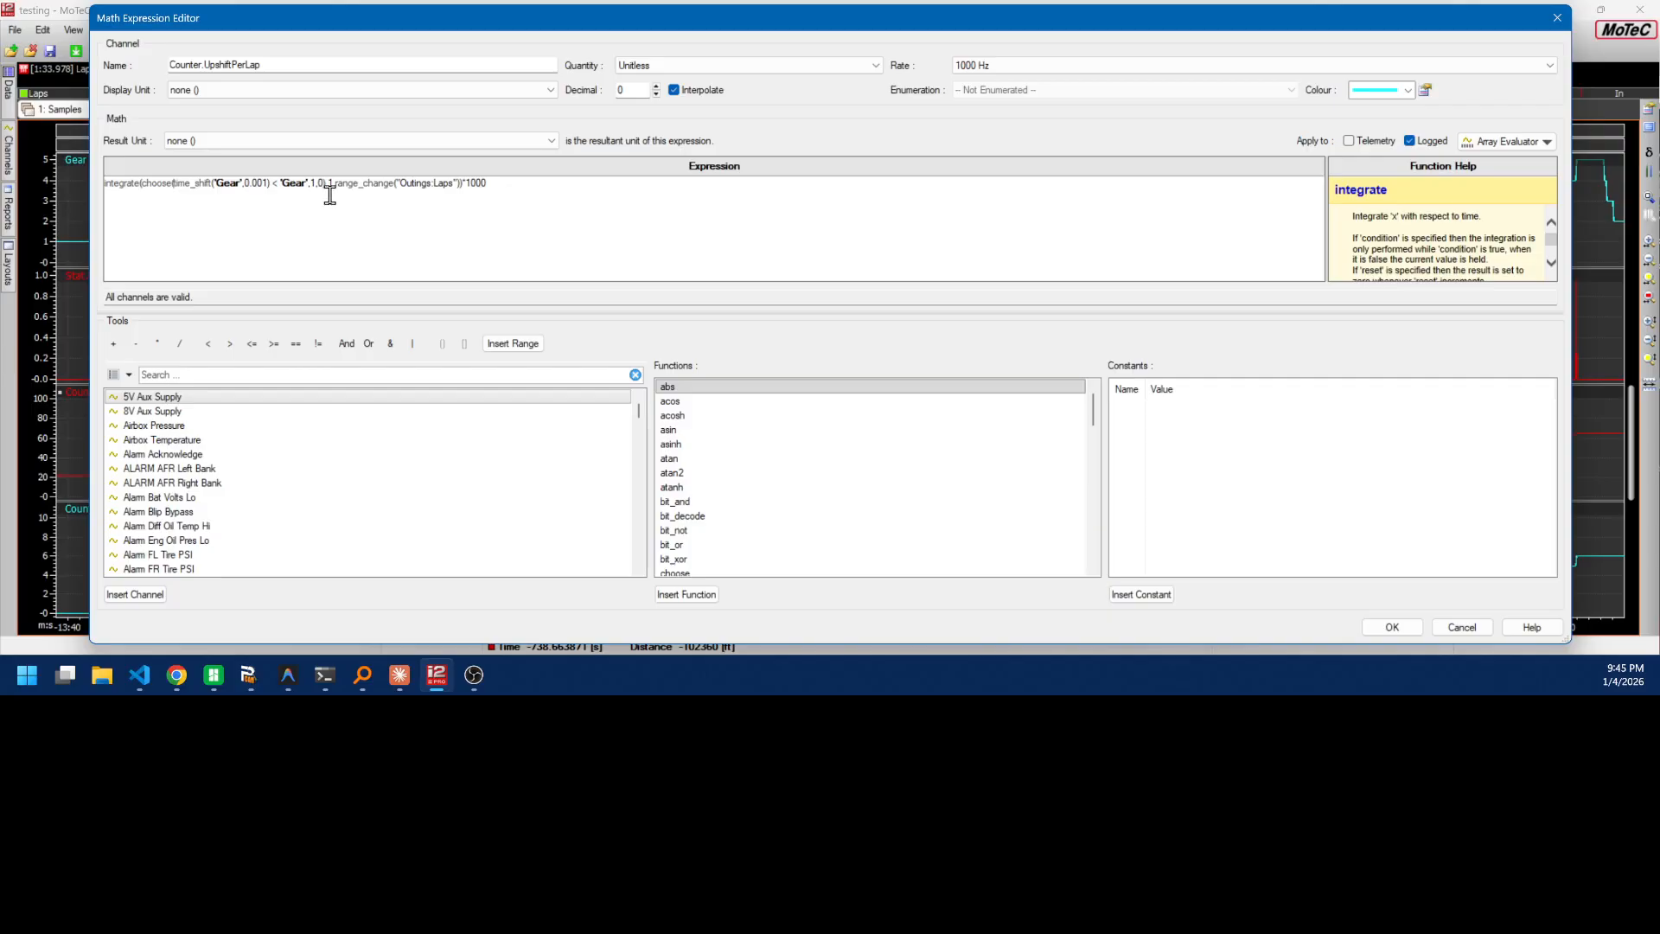
drag(349, 184, 462, 184)
scroll(1484, 233, down, 4)
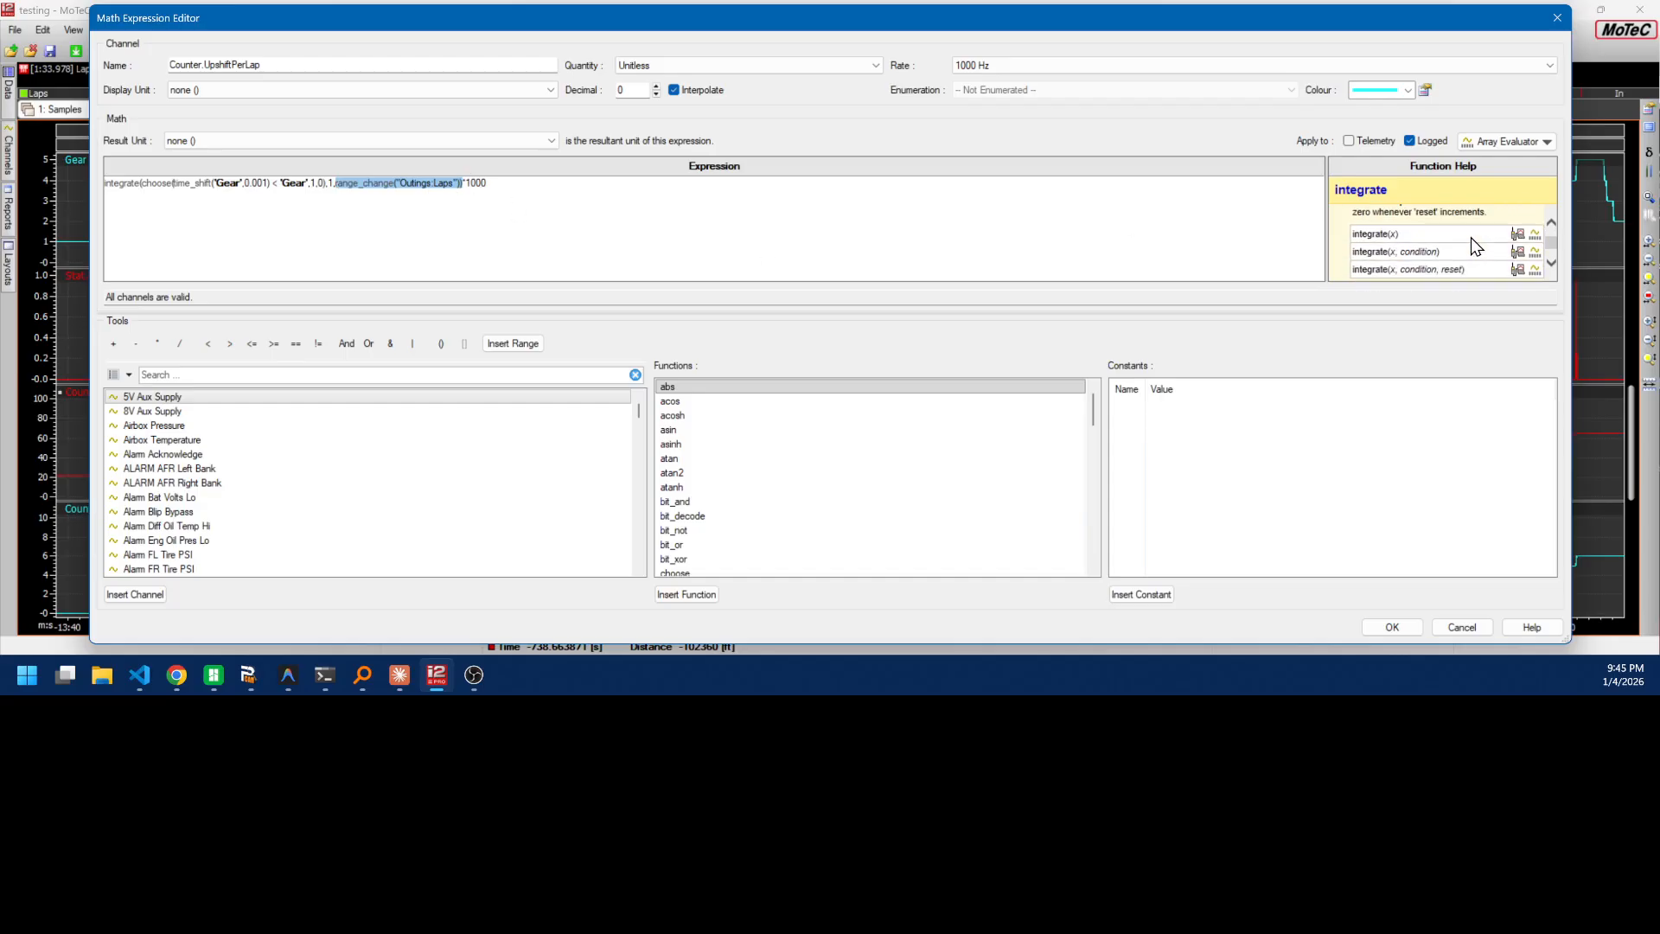
scroll(1378, 249, up, 3)
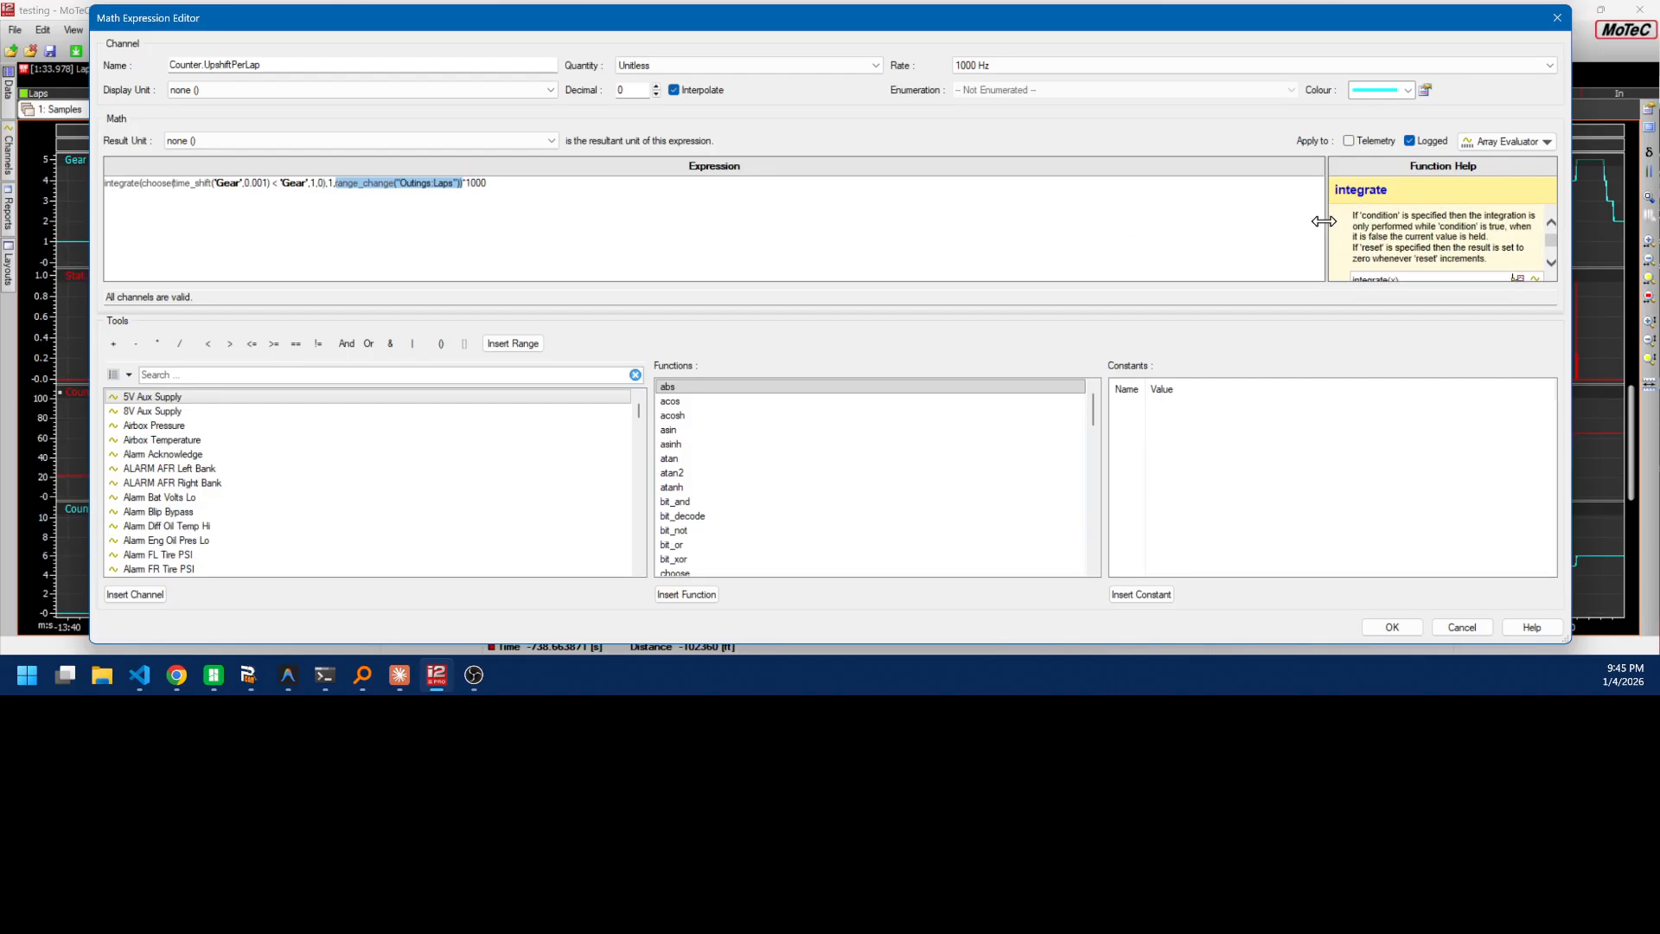
scroll(1362, 226, down, 4)
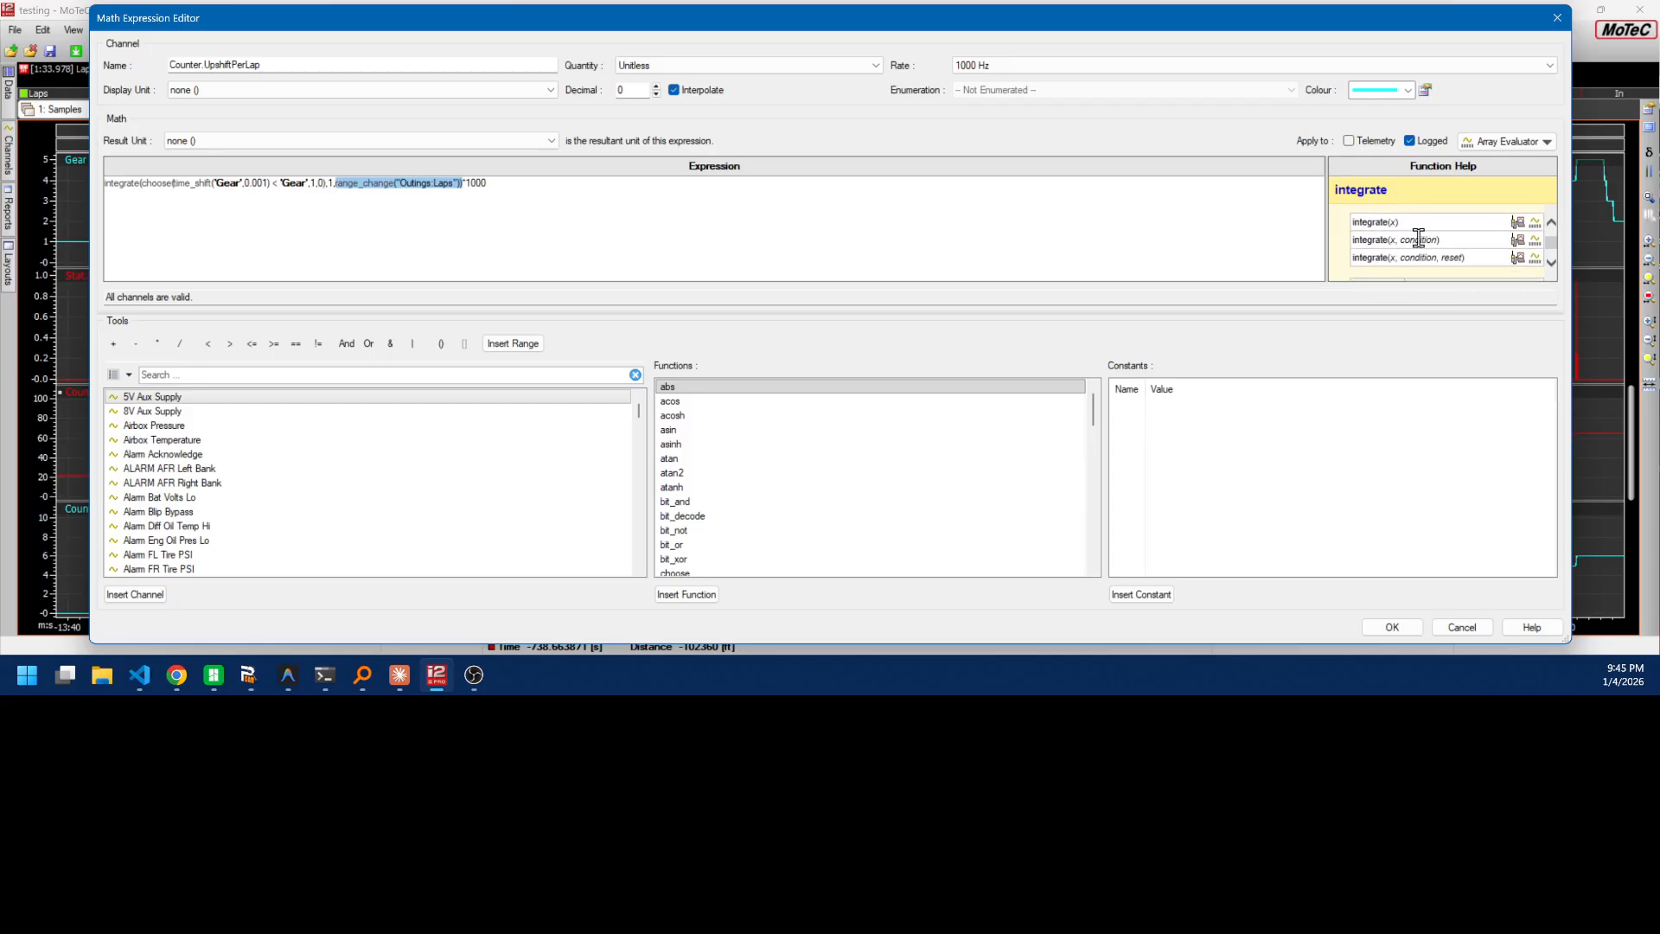
scroll(1422, 238, down, 1)
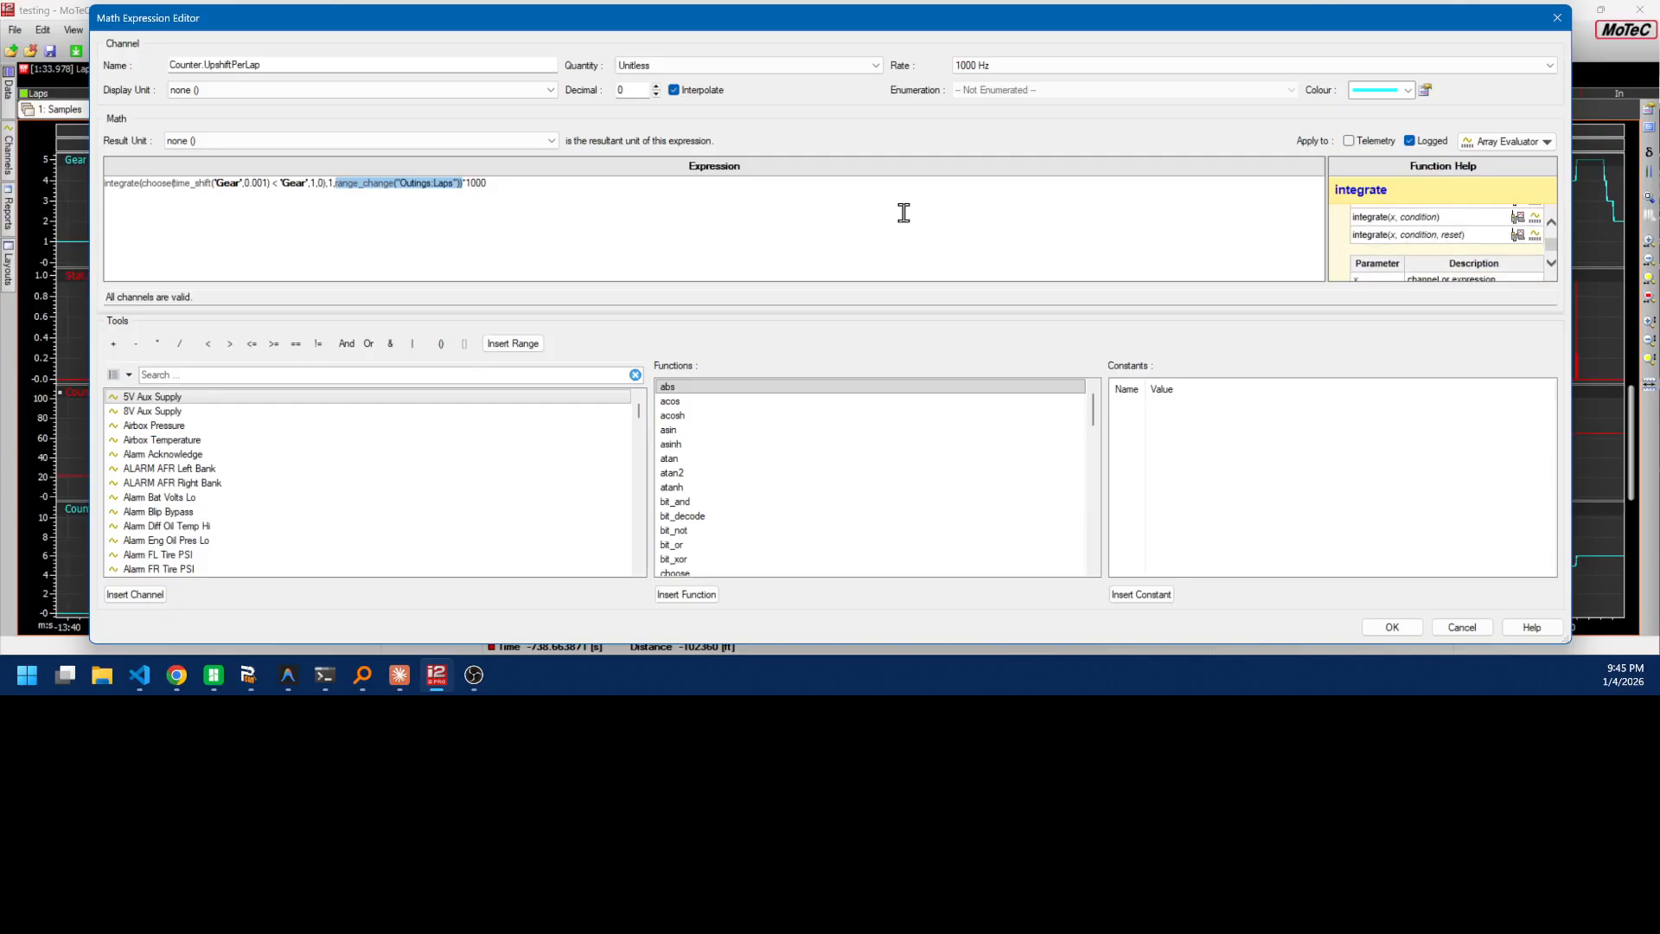
Examine the condition argument of 1 against the integrate parameter help, and the 1000 multiplier in the per-lap expression
click(332, 183)
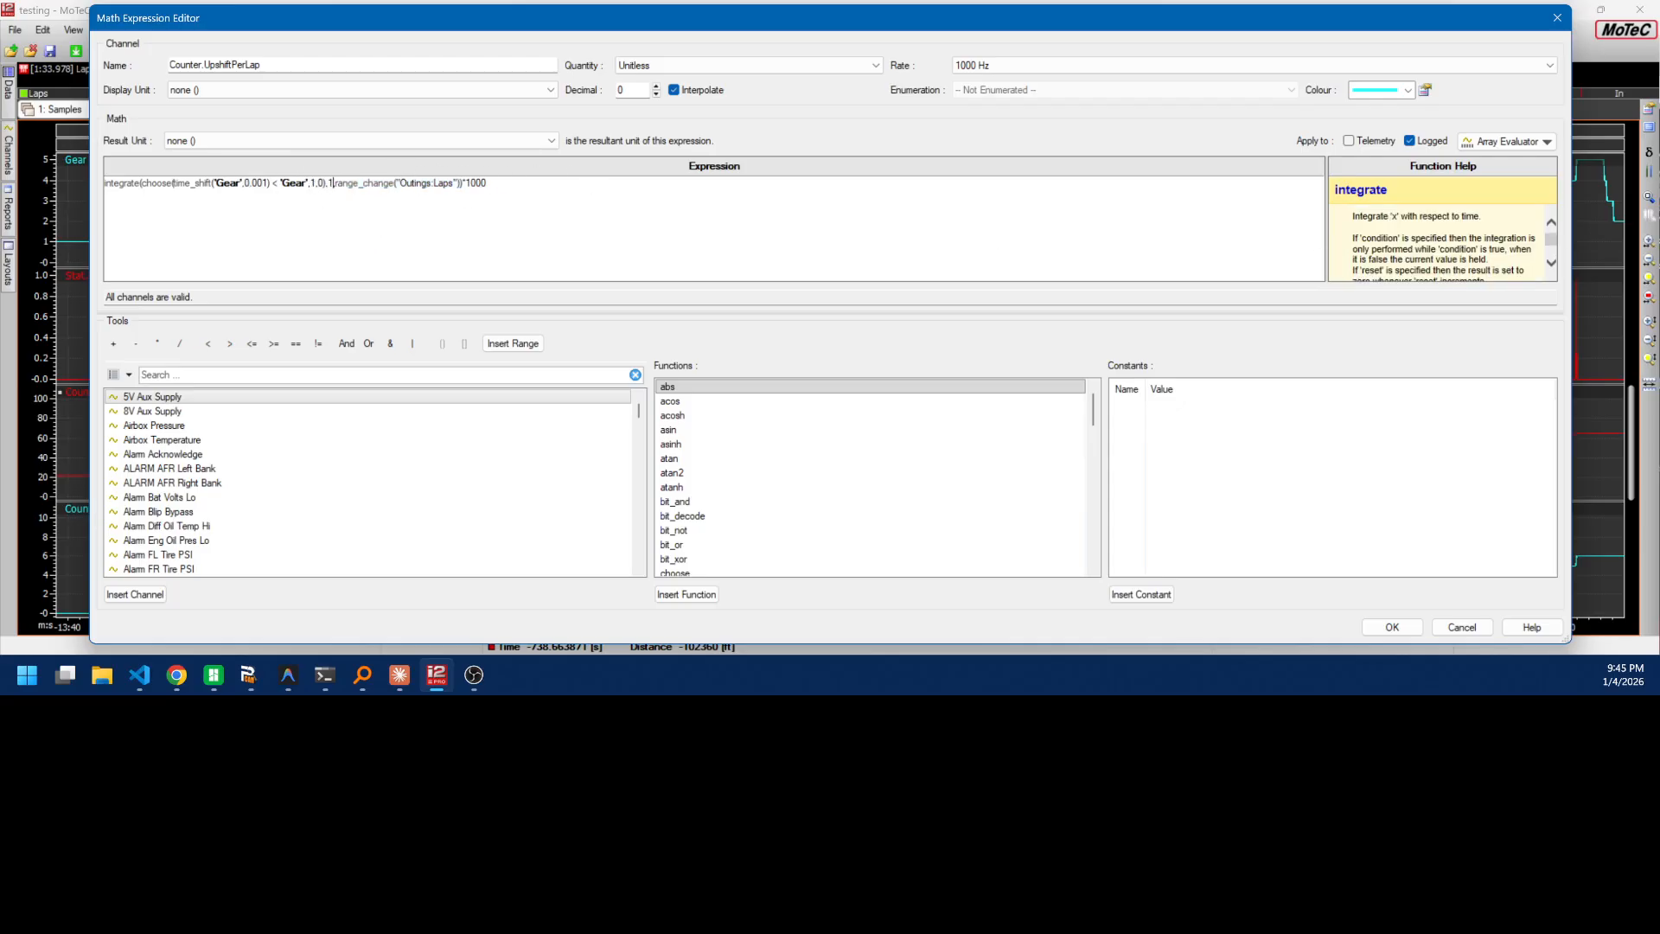
scroll(1414, 259, down, 1)
scroll(1412, 235, down, 3)
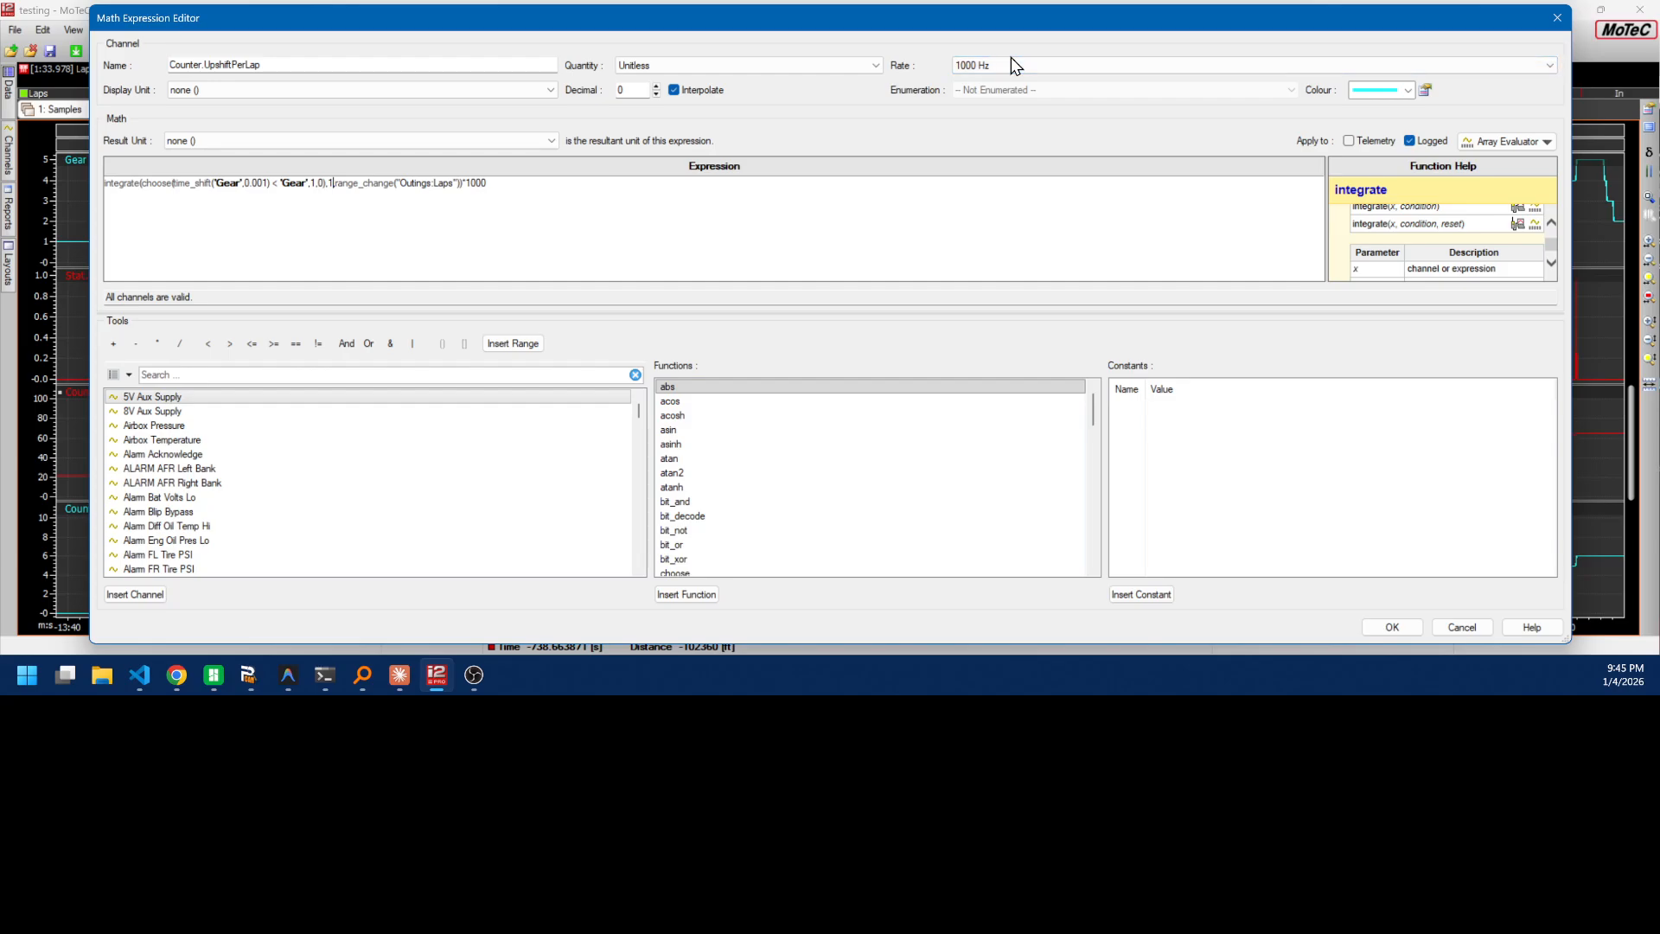
double_click(471, 184)
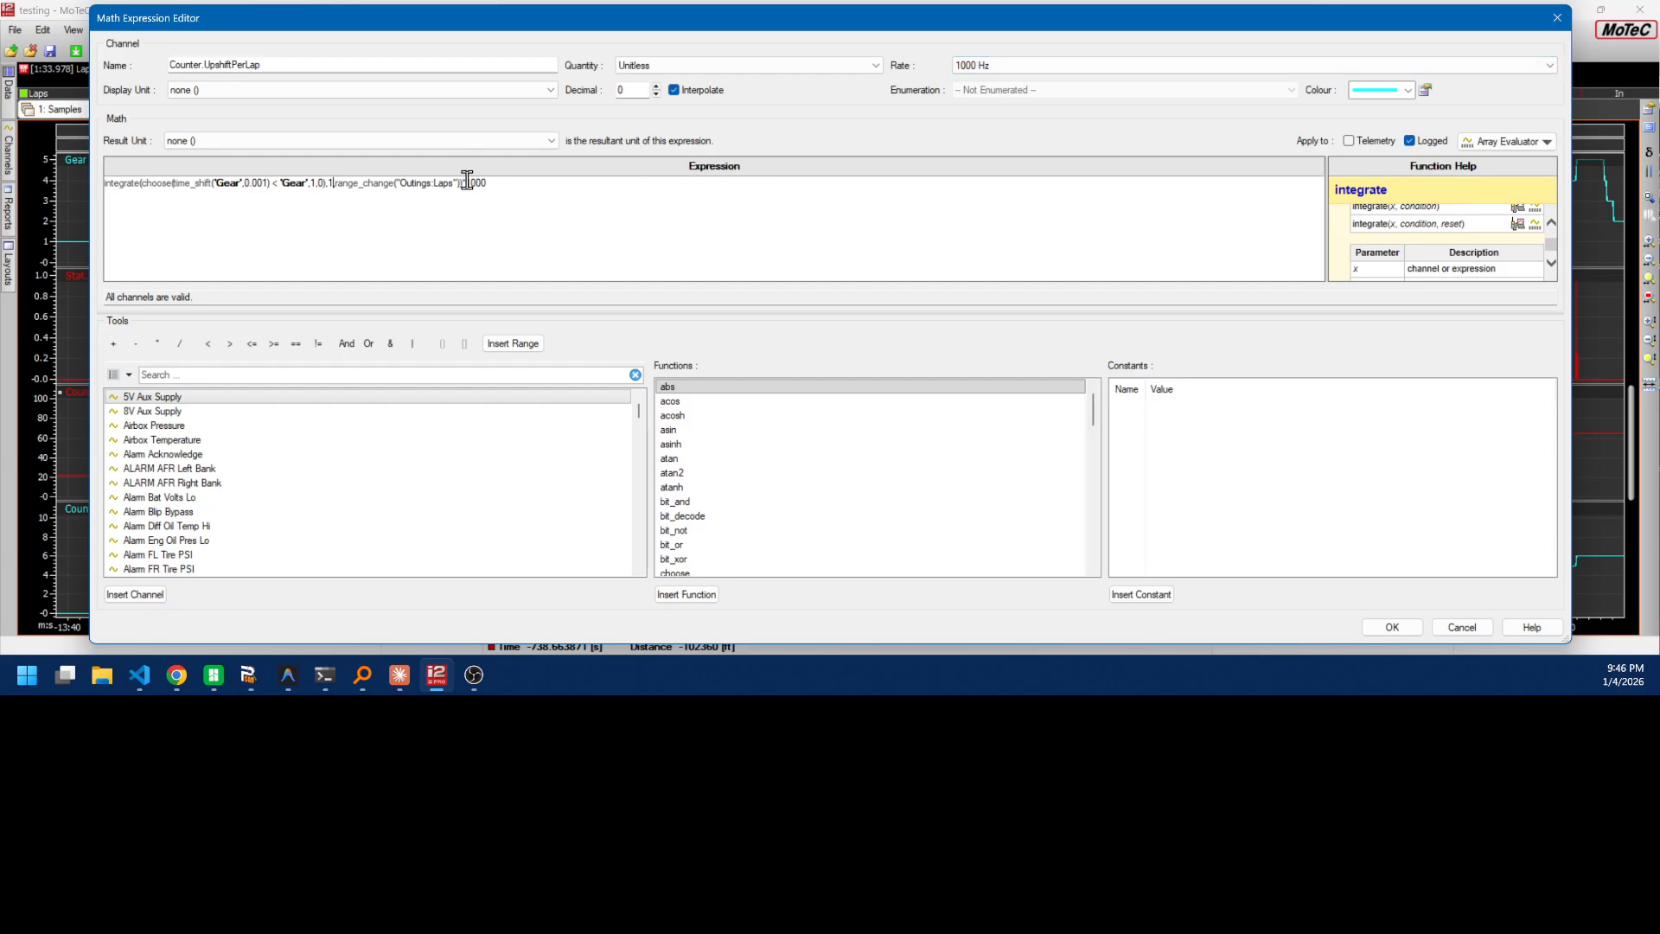